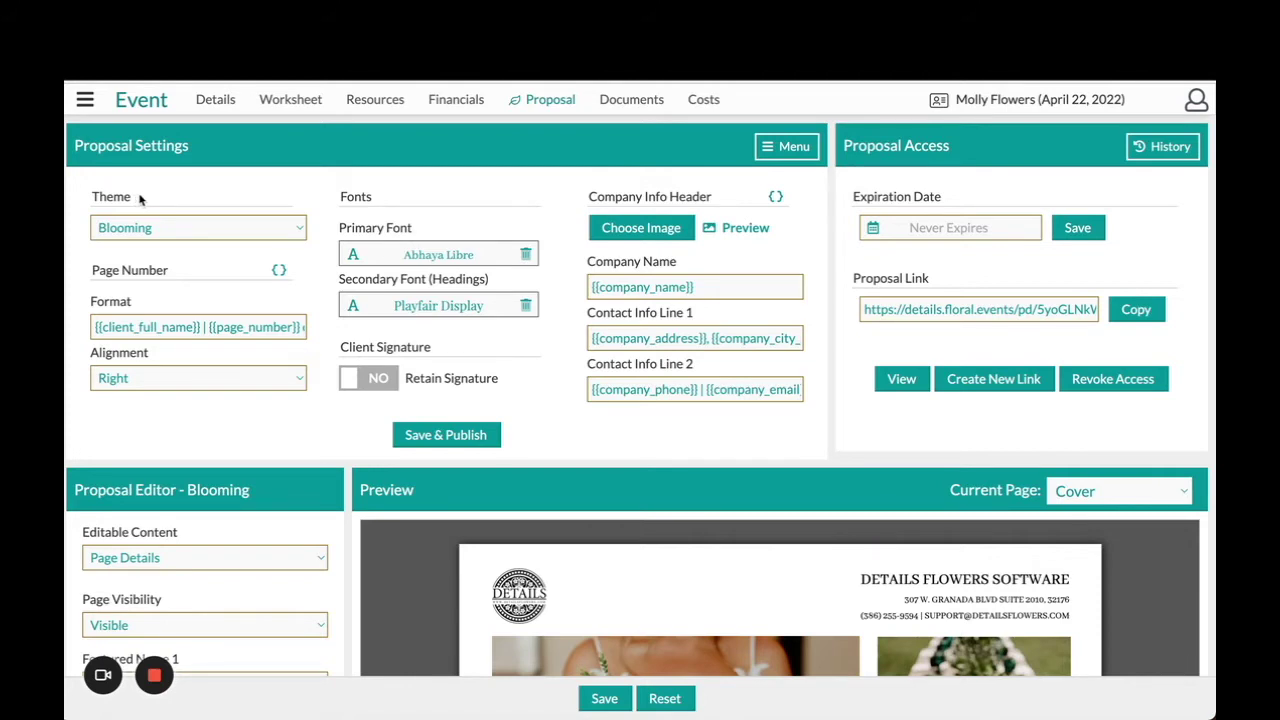
Step: Keep Blooming as the proposal theme and open the app's side navigation
left_click(139, 229)
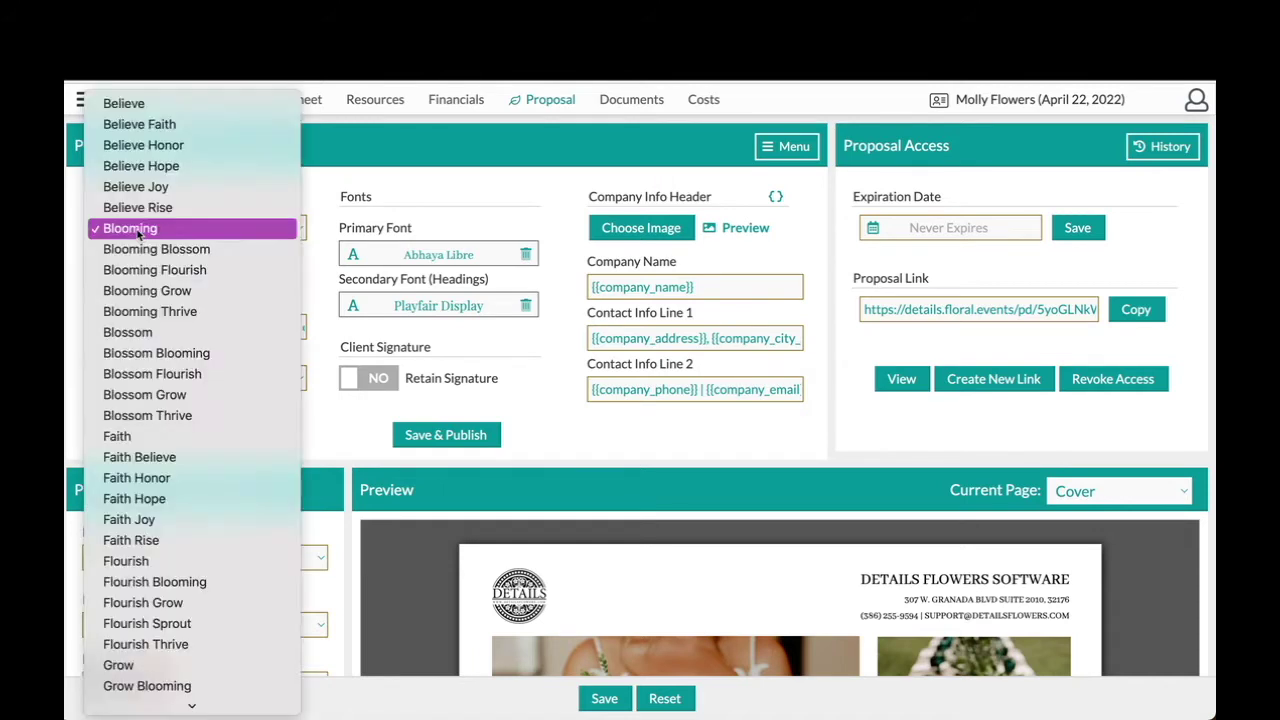
left_click(337, 192)
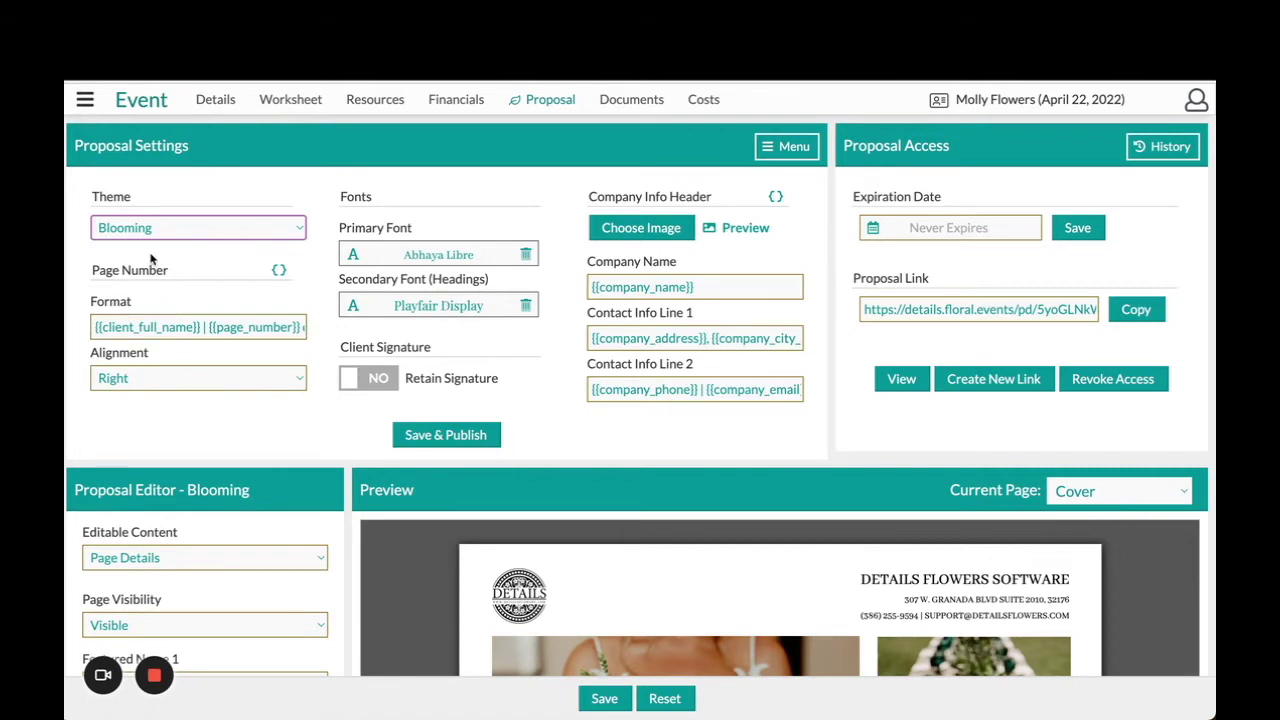
left_click(85, 101)
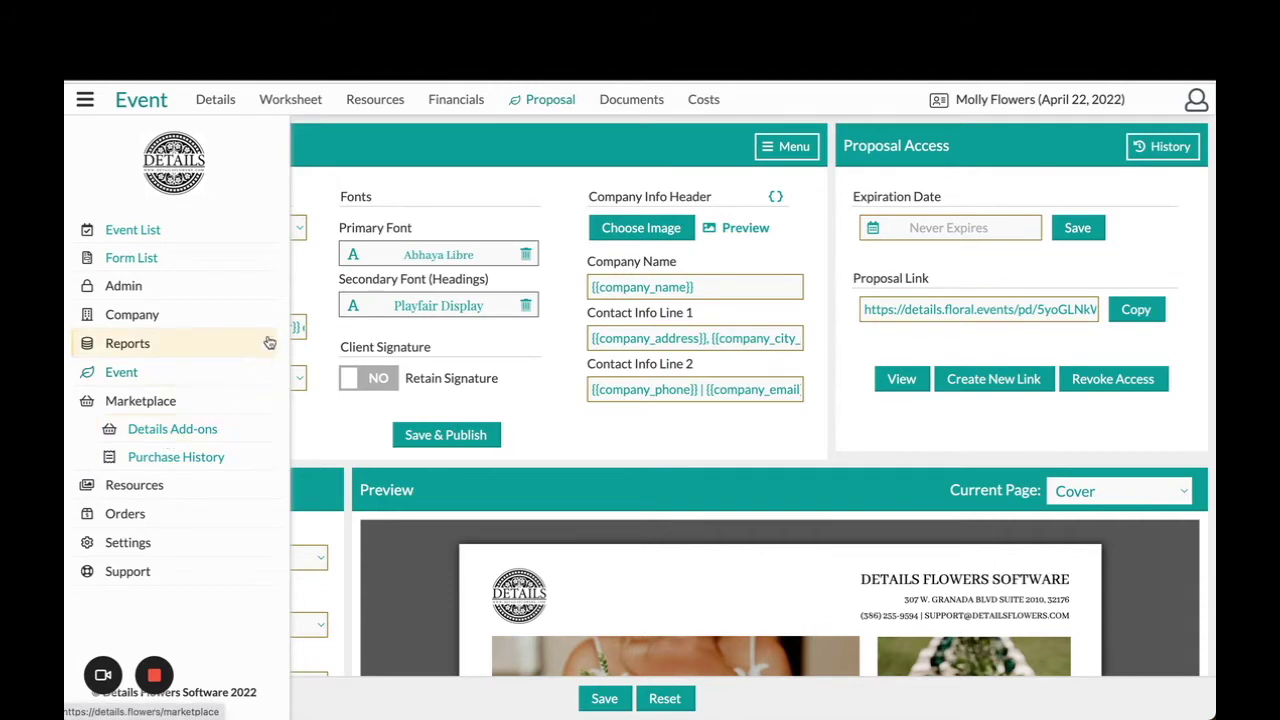
Step: Close the side menu, review the page-number format, and keep page-number alignment Right
left_click(310, 273)
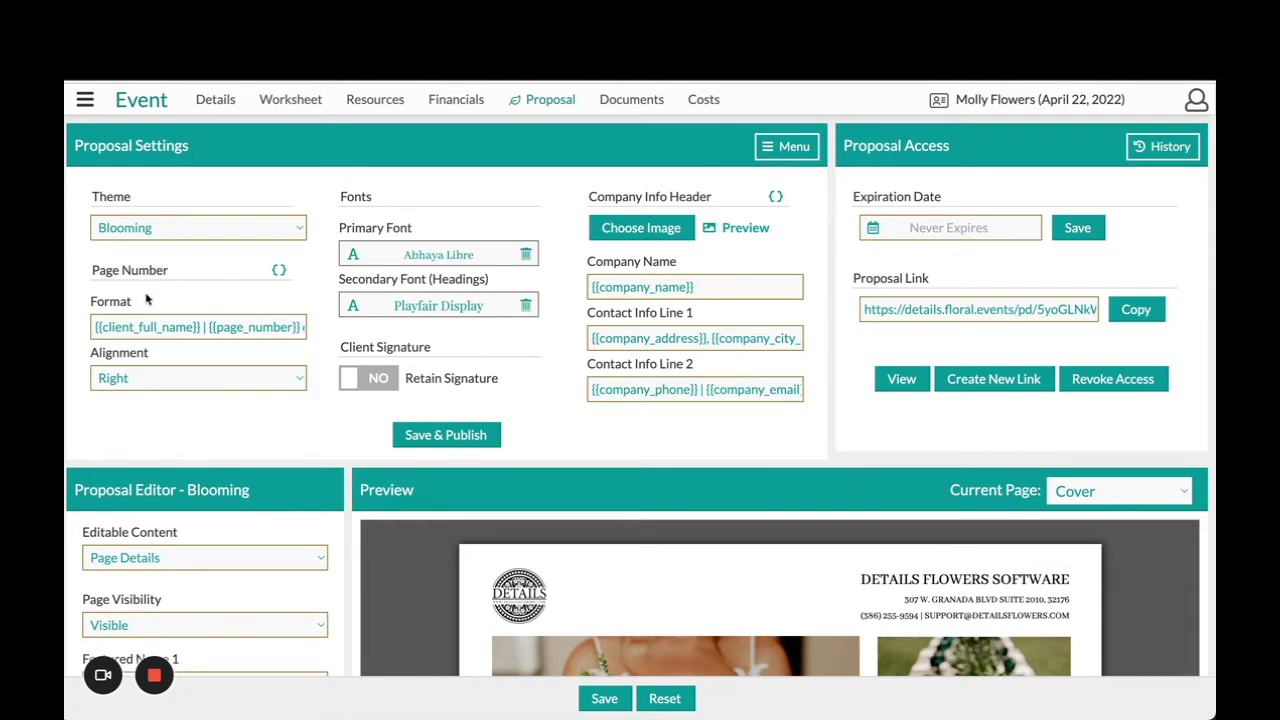
left_click(106, 320)
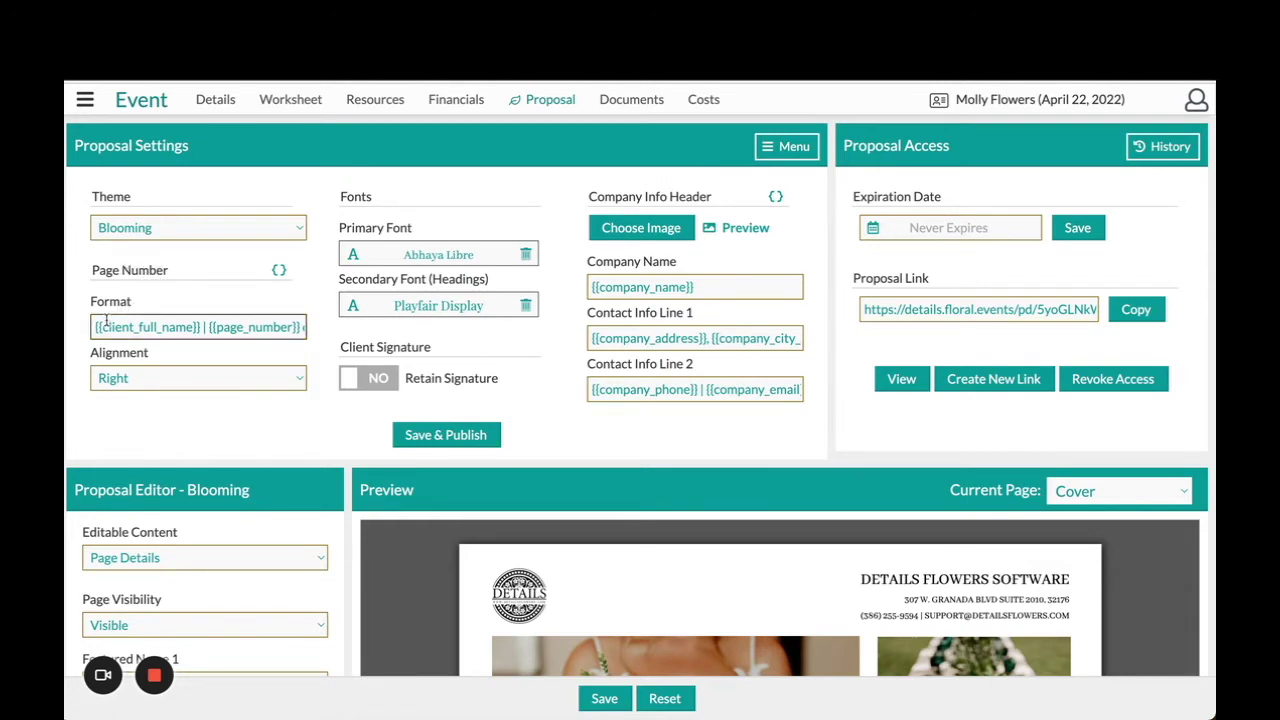
left_click(204, 327)
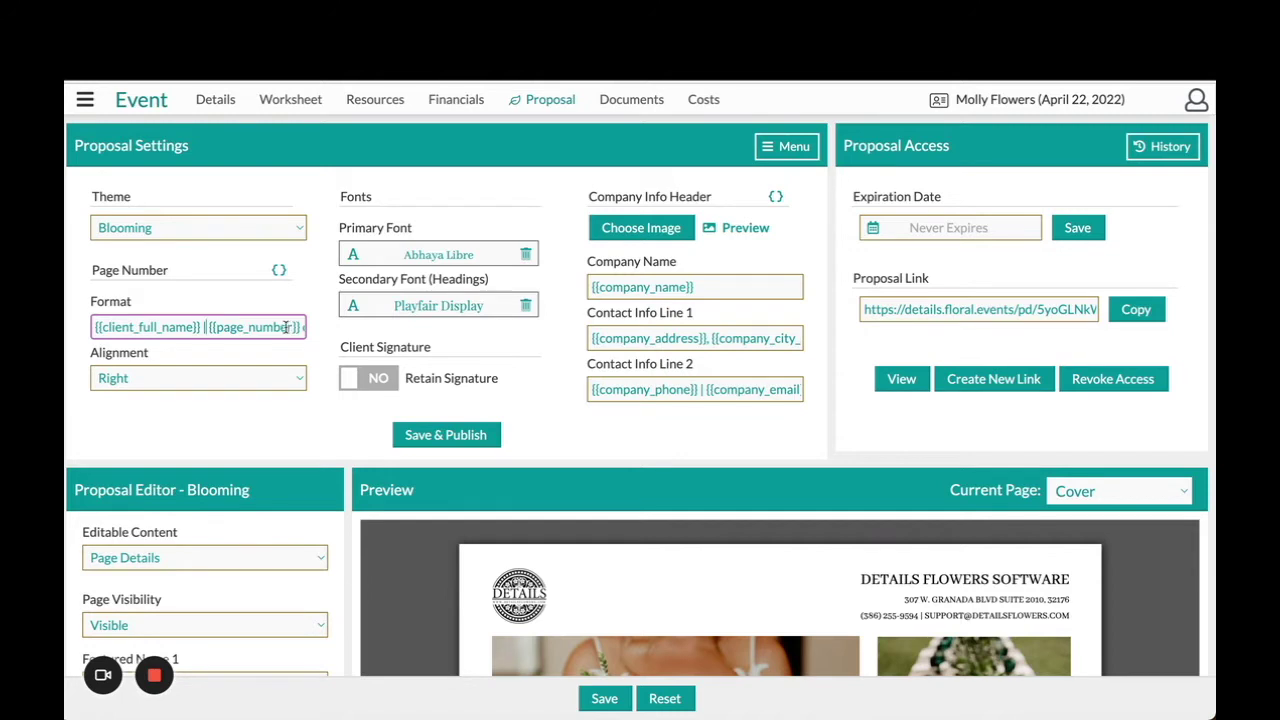
left_click(150, 378)
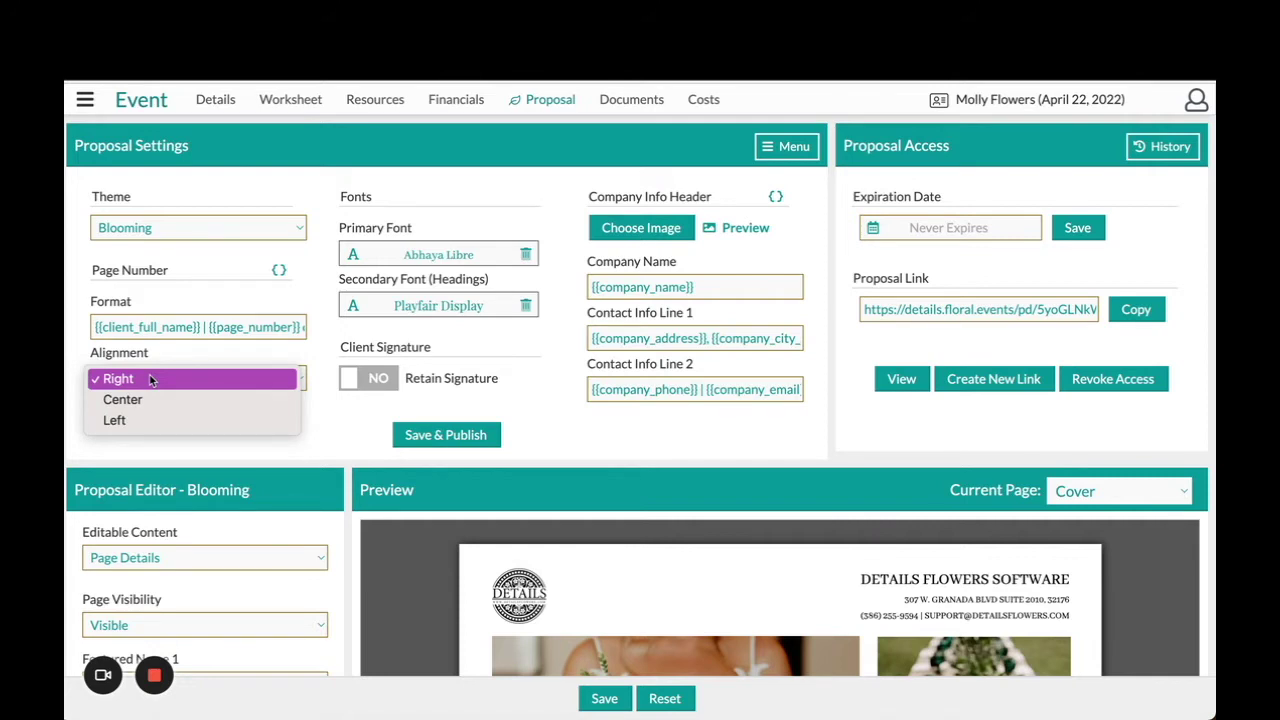
left_click(143, 451)
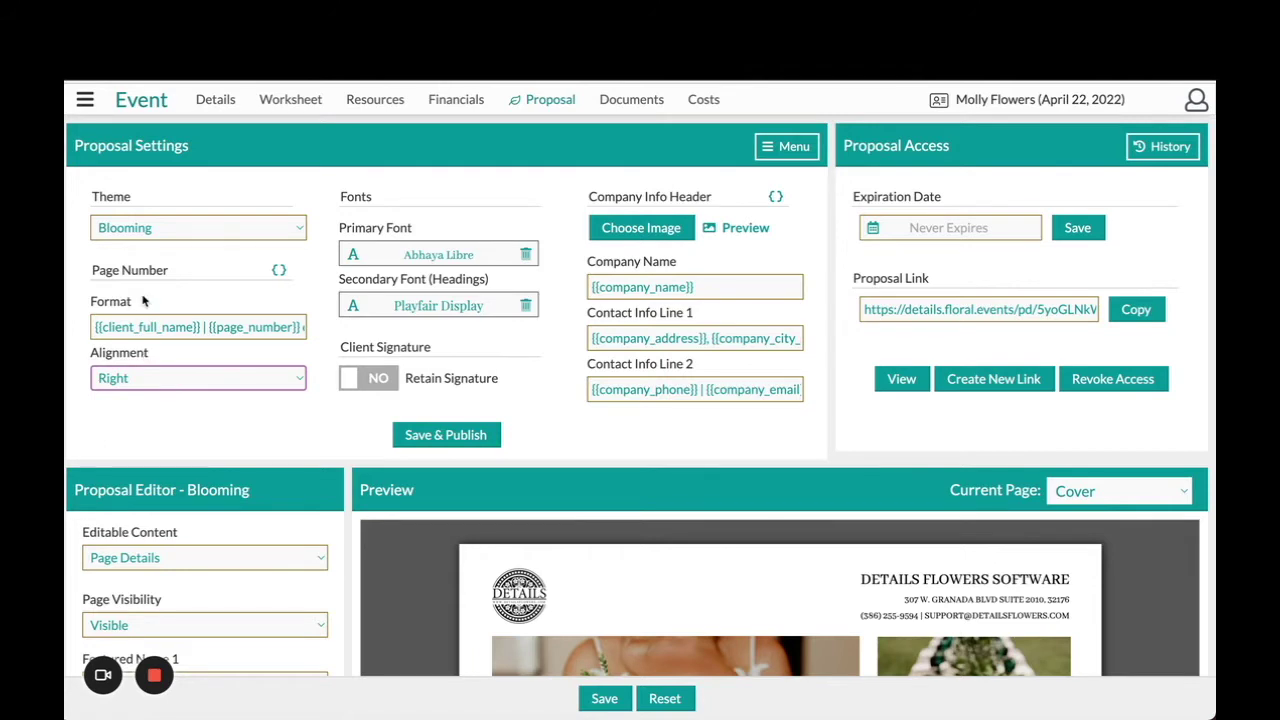
left_click(199, 326)
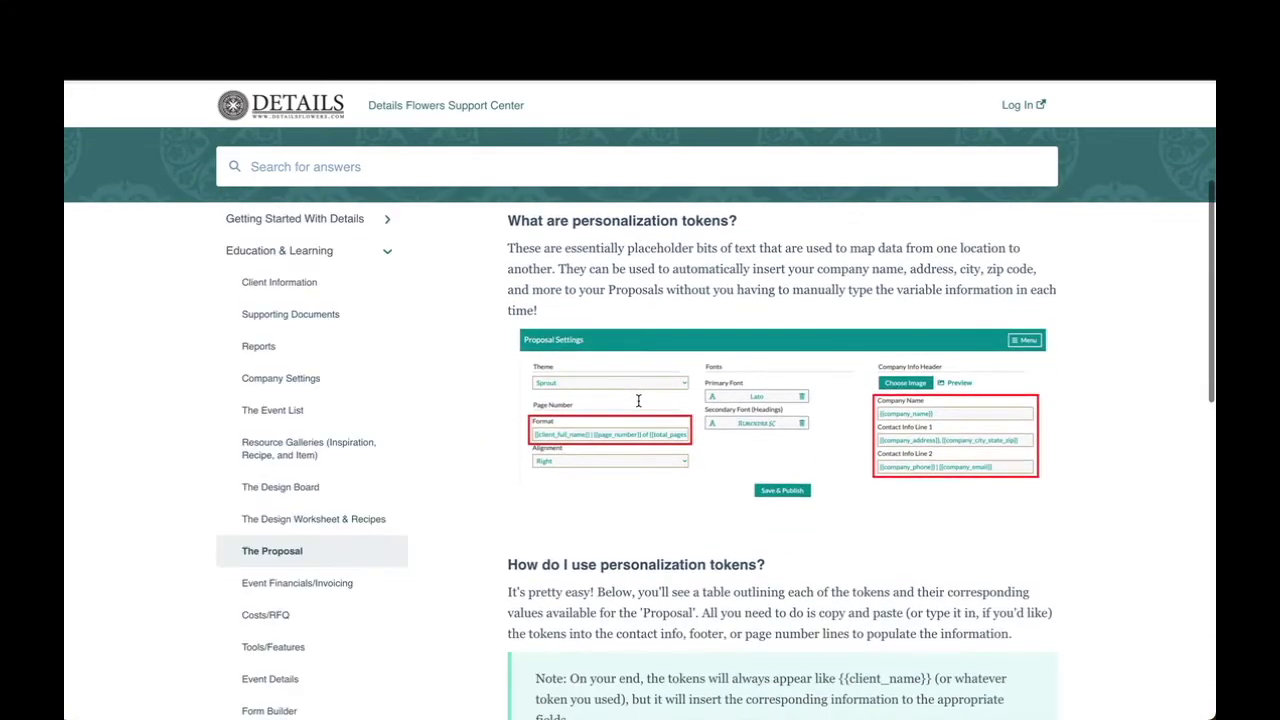
scroll(638, 405, "down", 3)
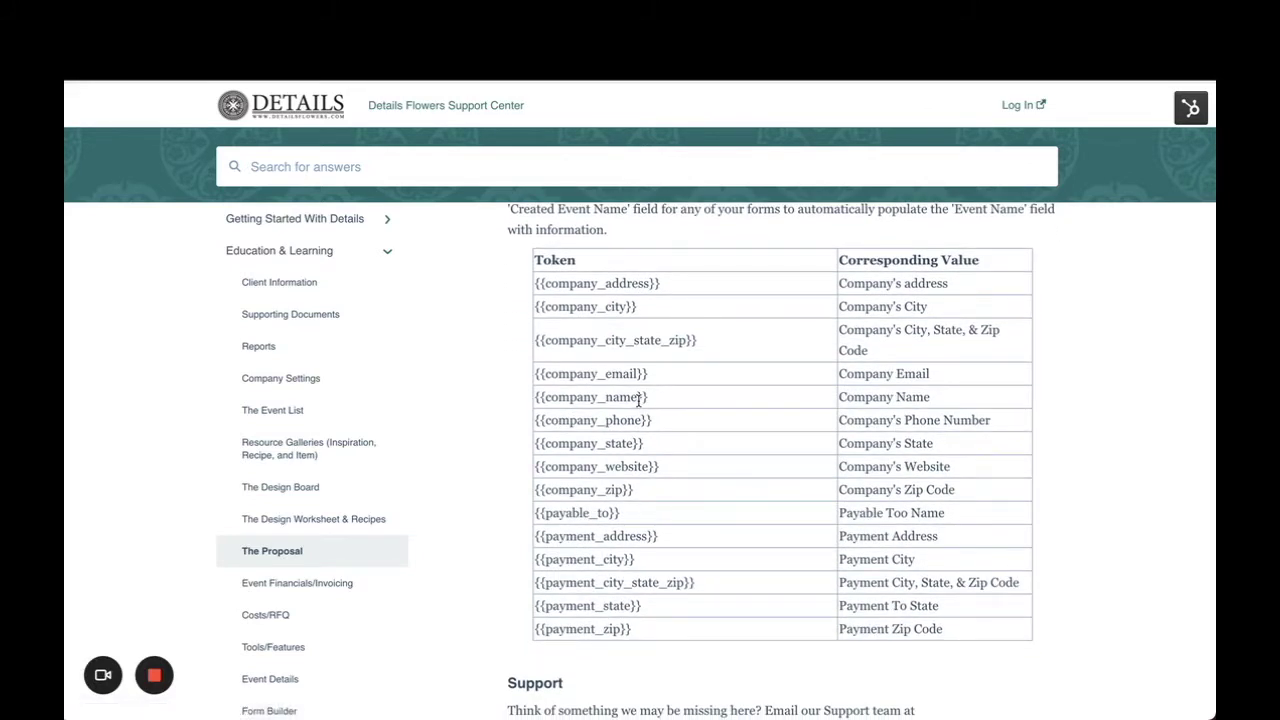
Step: Select the {{company_email}} token in the help article's table, then return to the proposal settings
left_click_drag(658, 376, 534, 377)
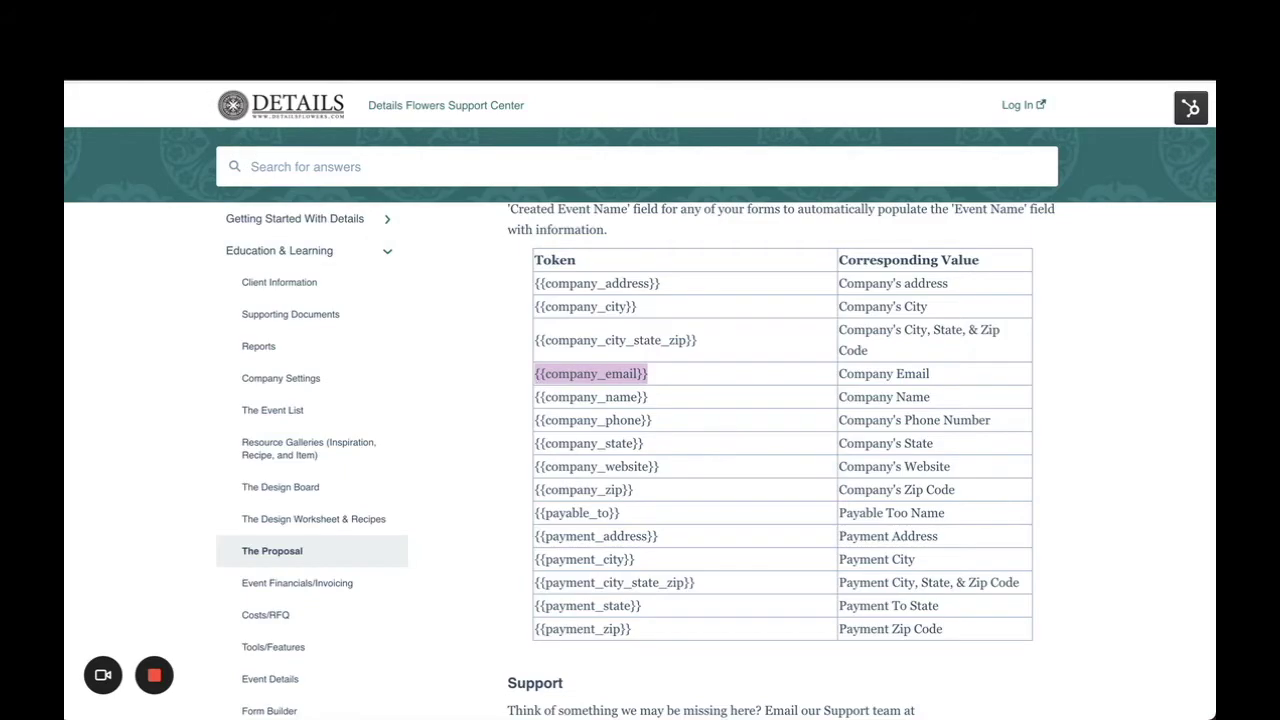
key("ctrl+Tab")
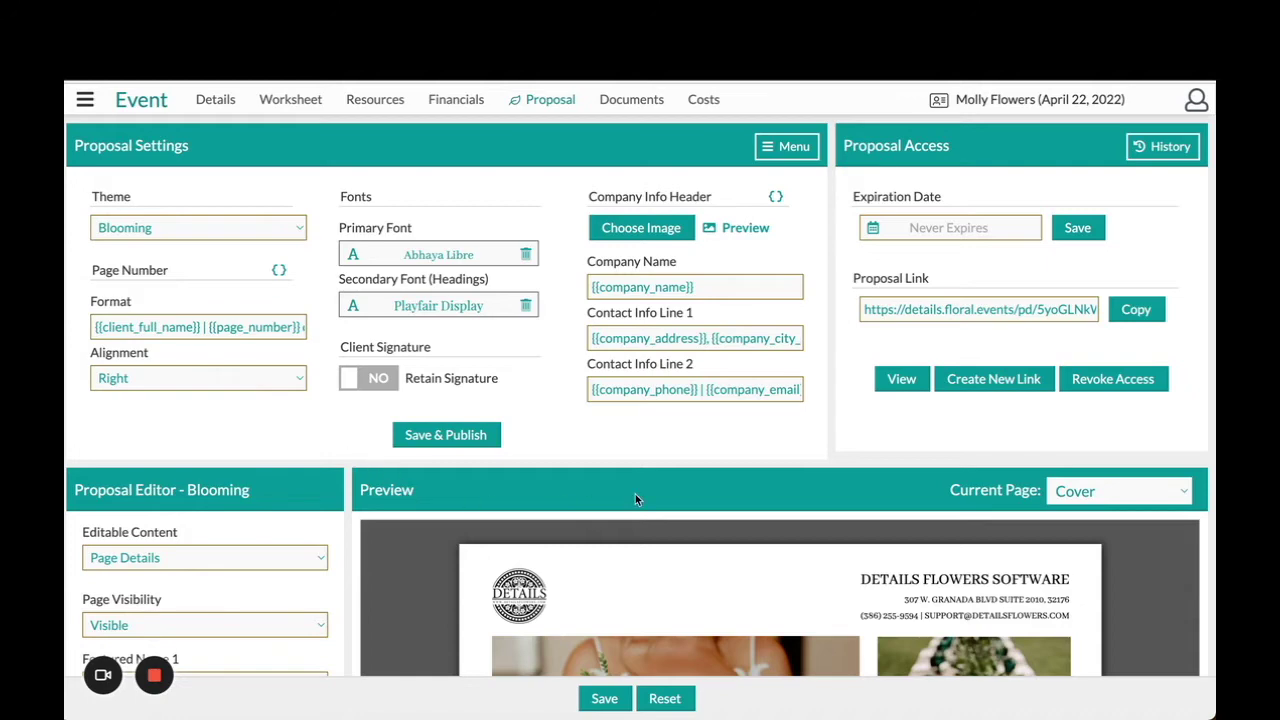
Step: Review the Molly & Mike cover preview, then save and publish the Blooming proposal settings
scroll(635, 494, "down", 8)
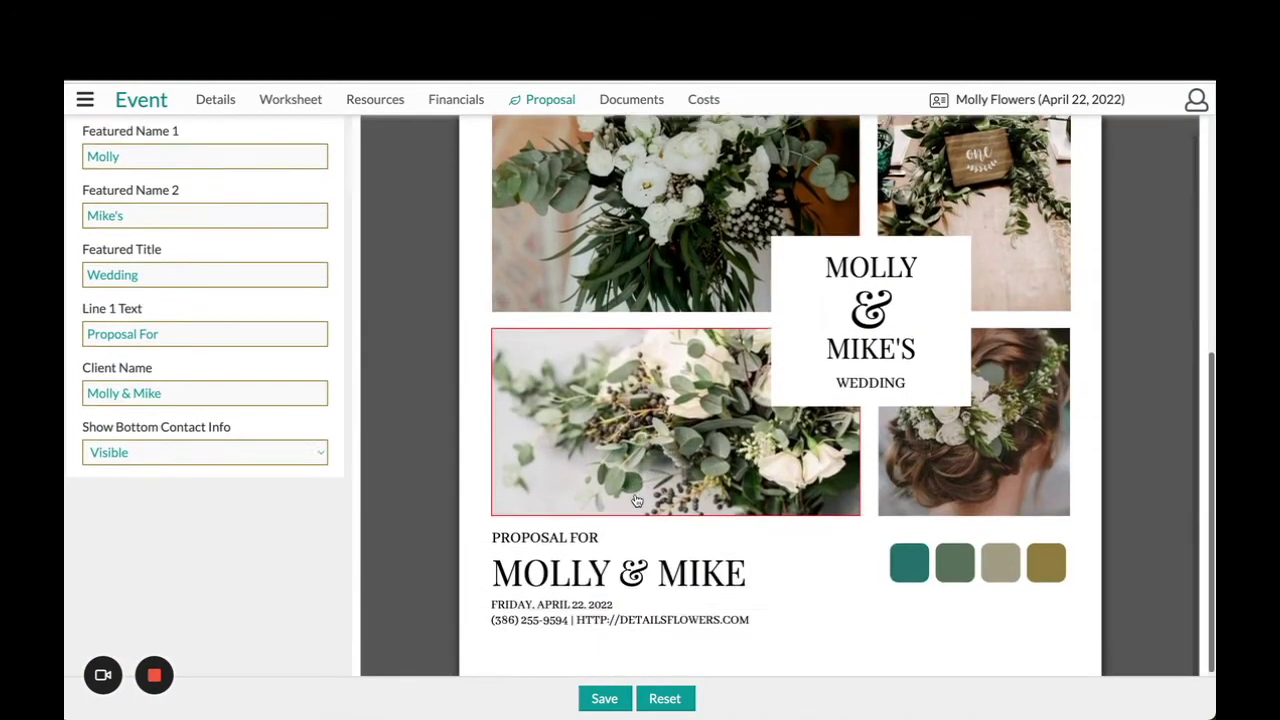
scroll(635, 500, "down", 2)
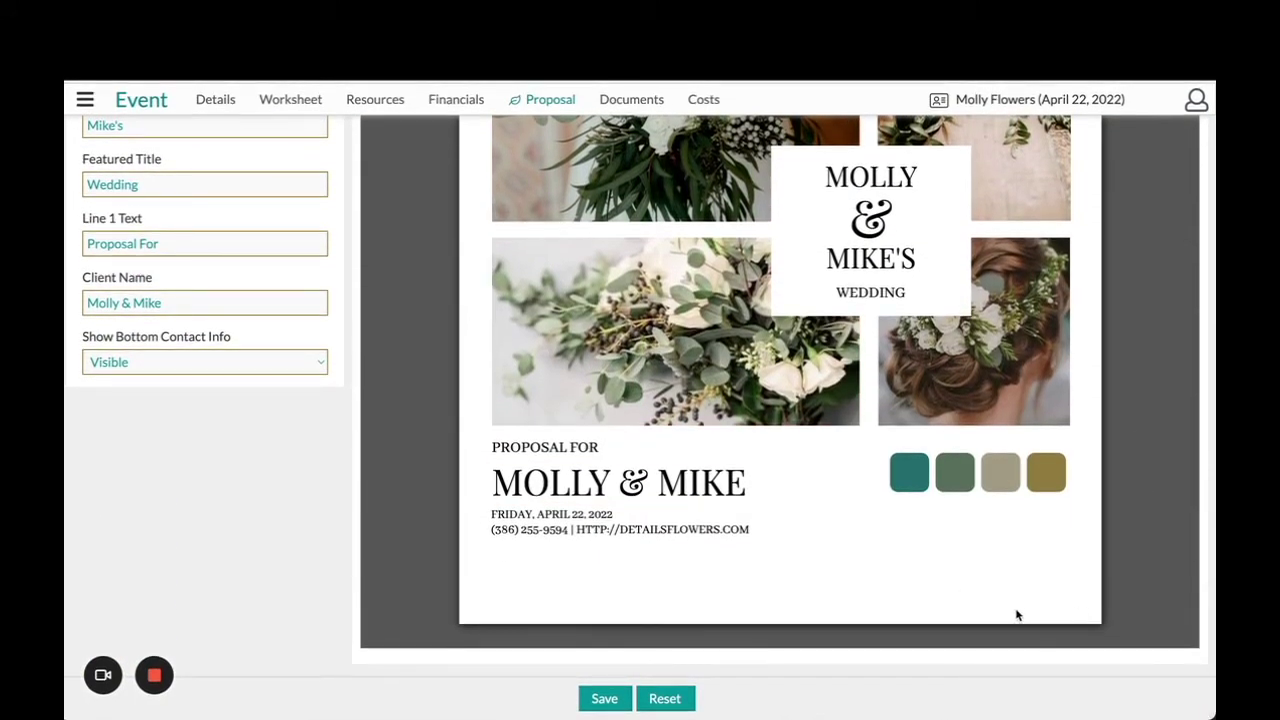
scroll(443, 241, "up", 3)
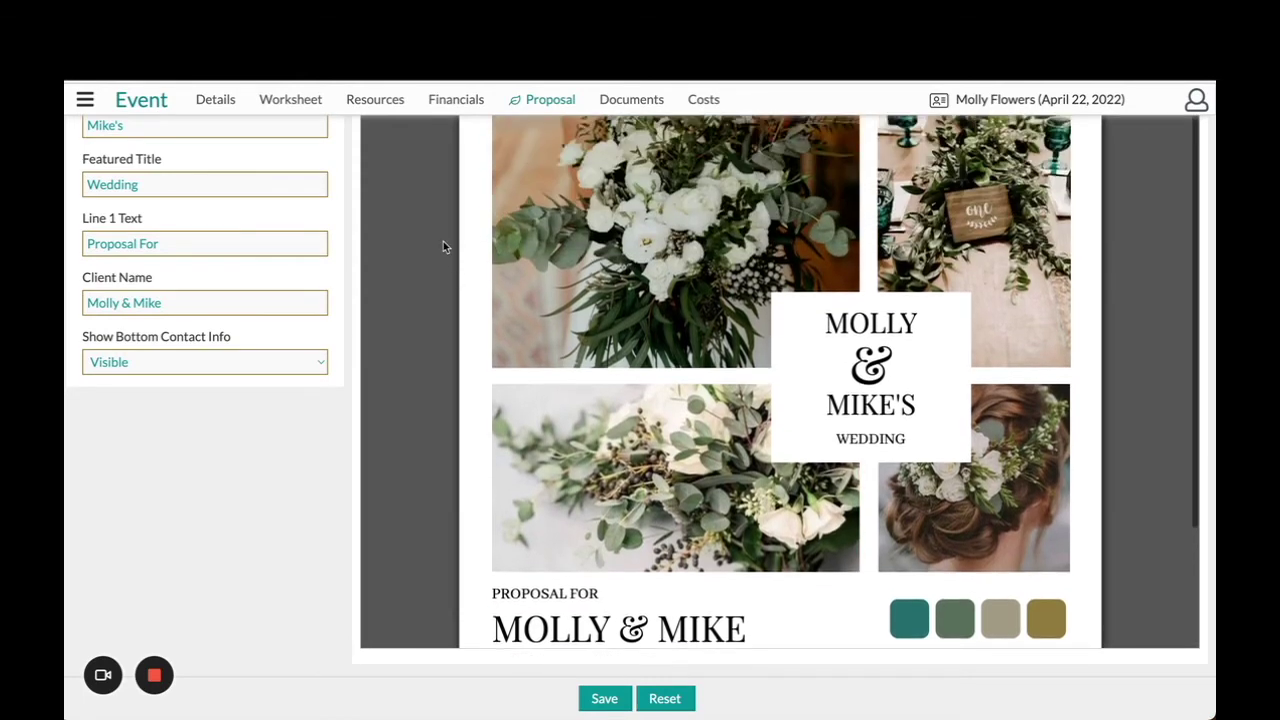
scroll(443, 241, "up", 8)
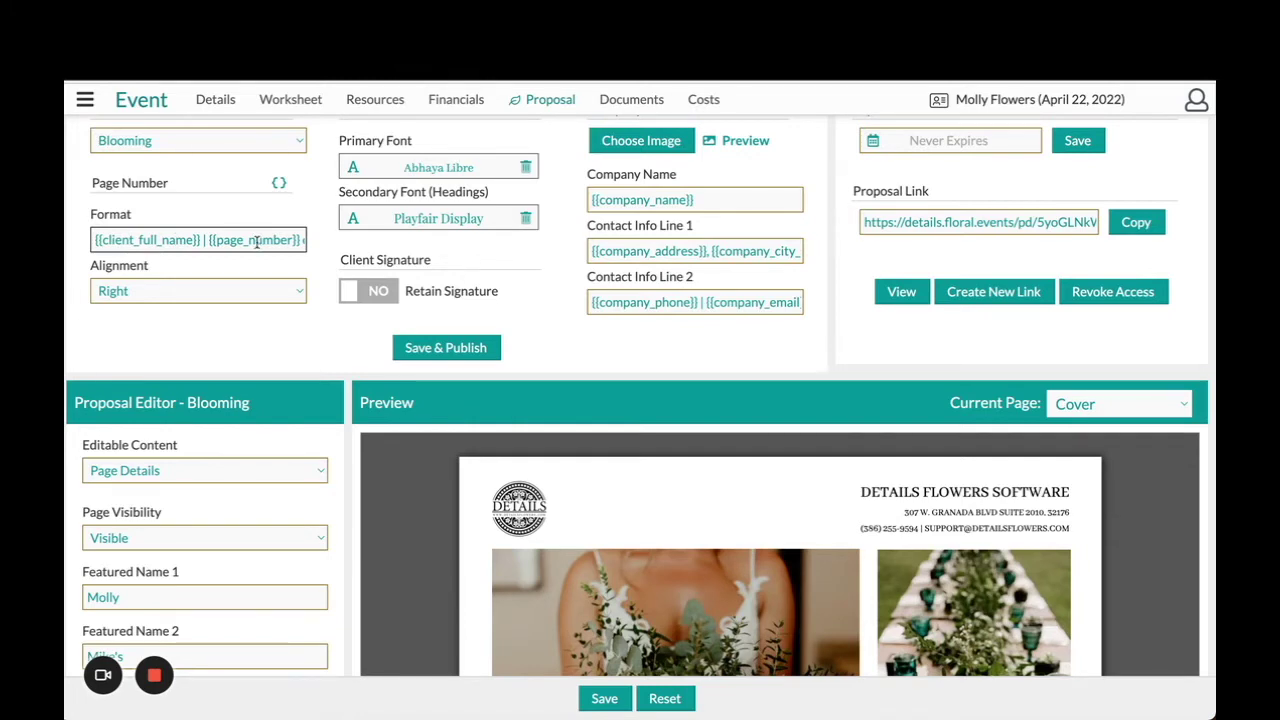
left_click(481, 350)
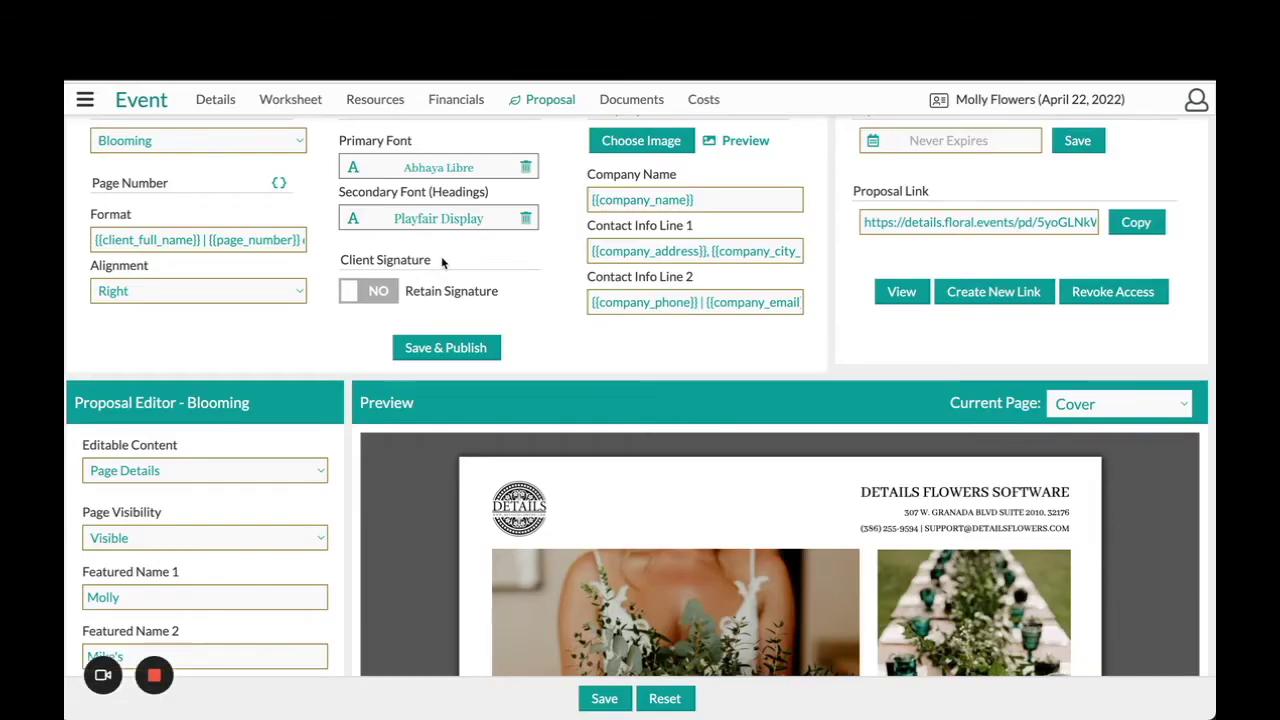
scroll(443, 262, "up", 1)
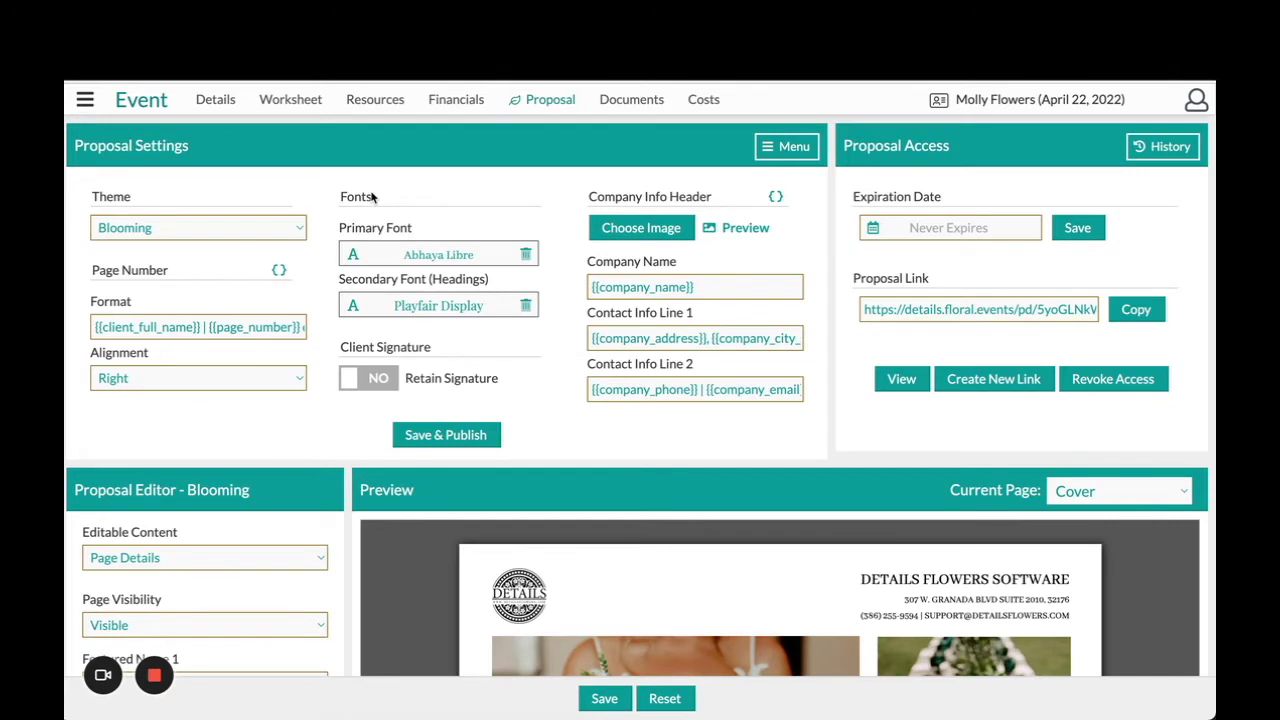
left_click(416, 258)
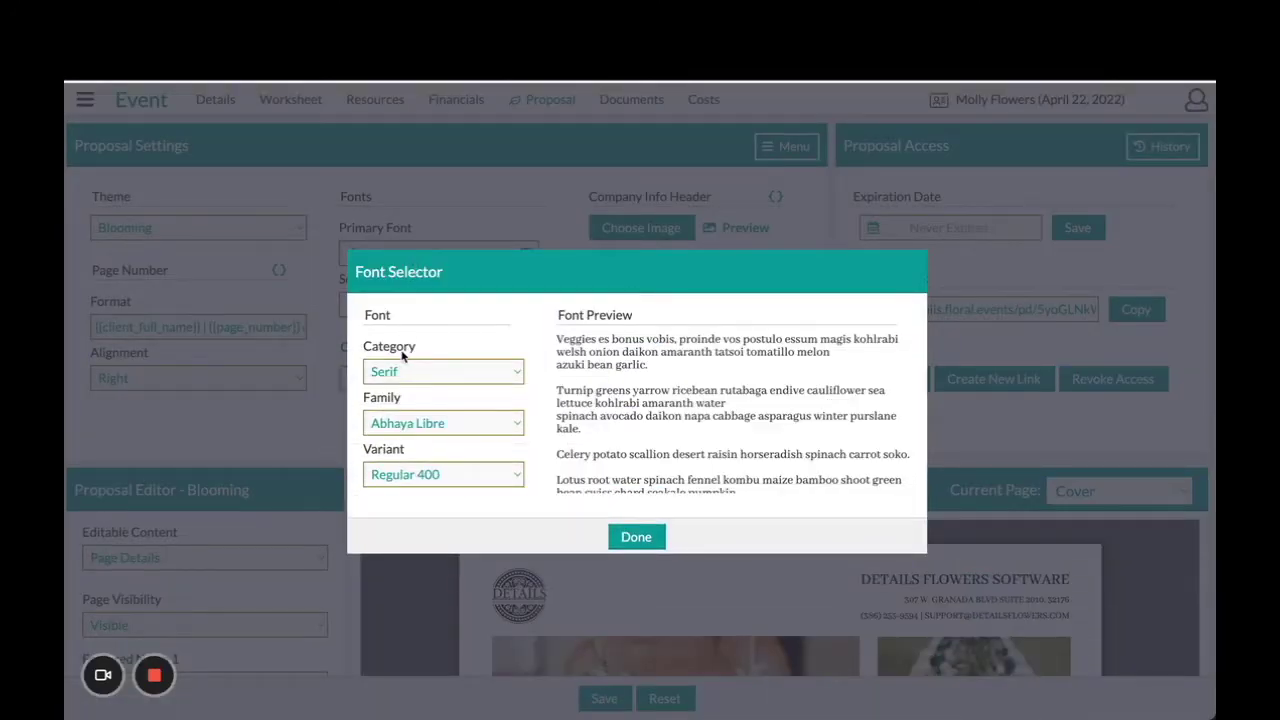
left_click(414, 371)
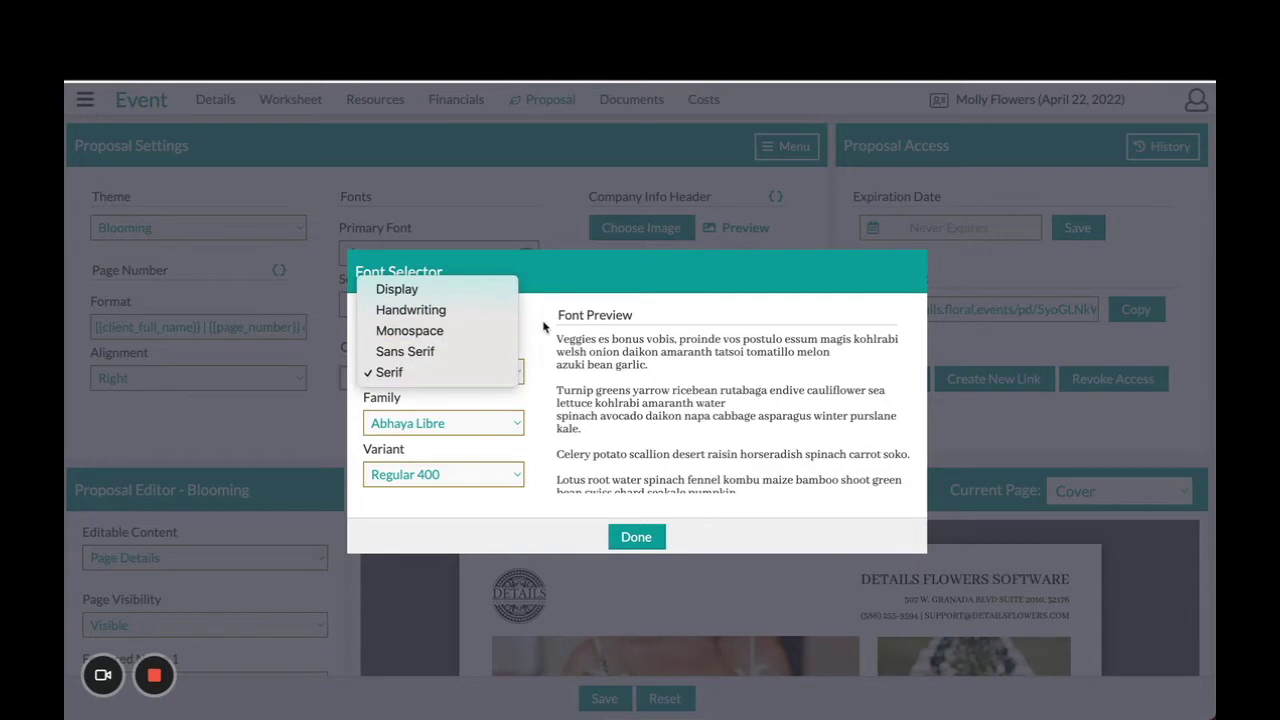
left_click(490, 419)
left_click(468, 433)
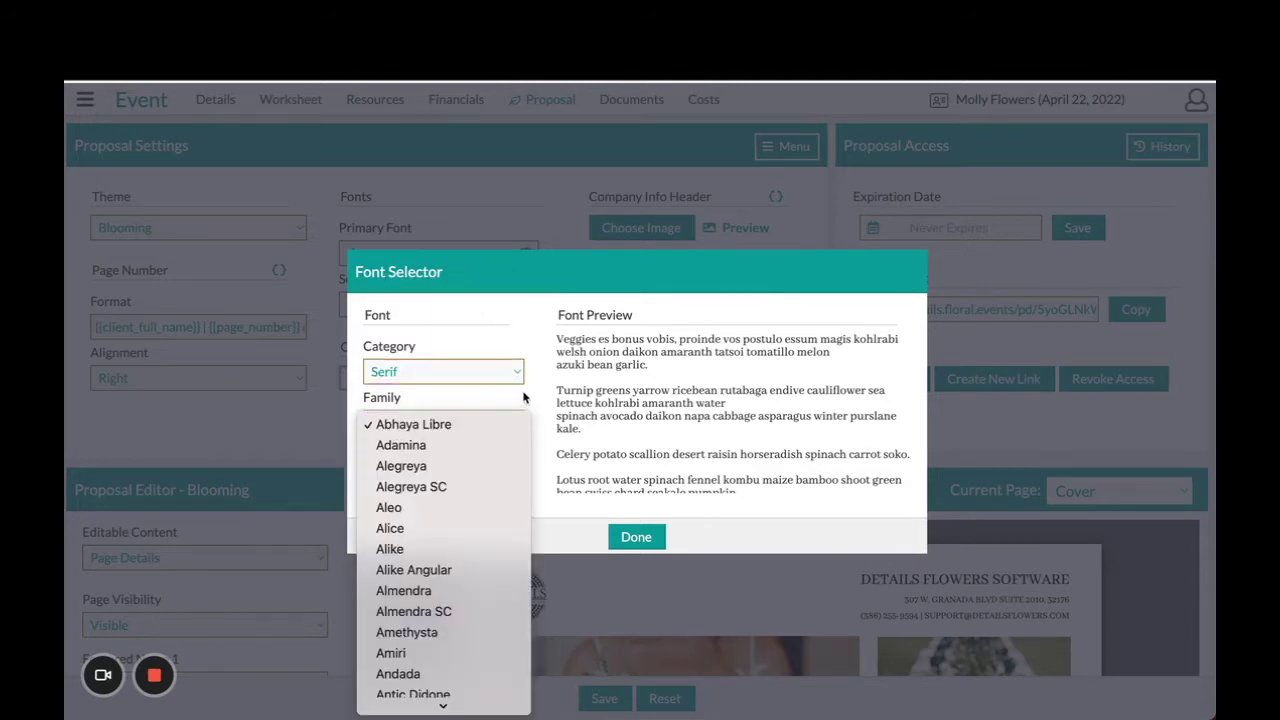
left_click(468, 430)
left_click(455, 477)
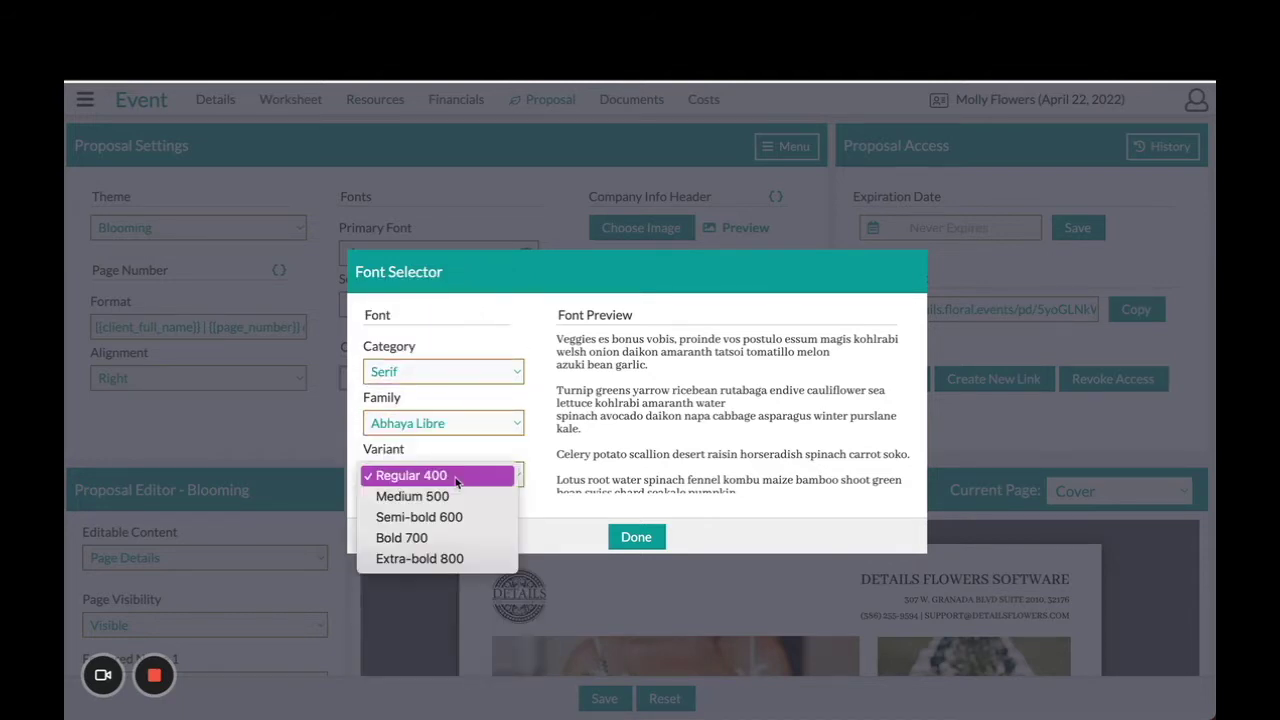
left_click(527, 329)
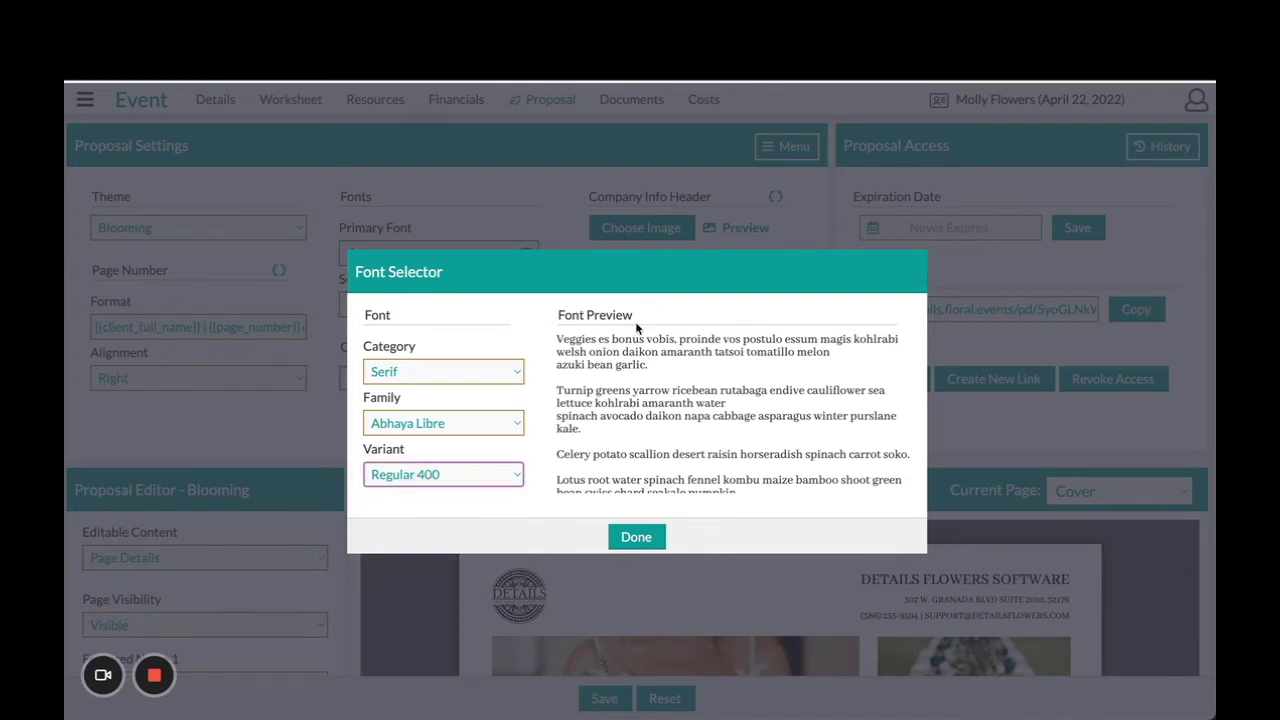
left_click(636, 538)
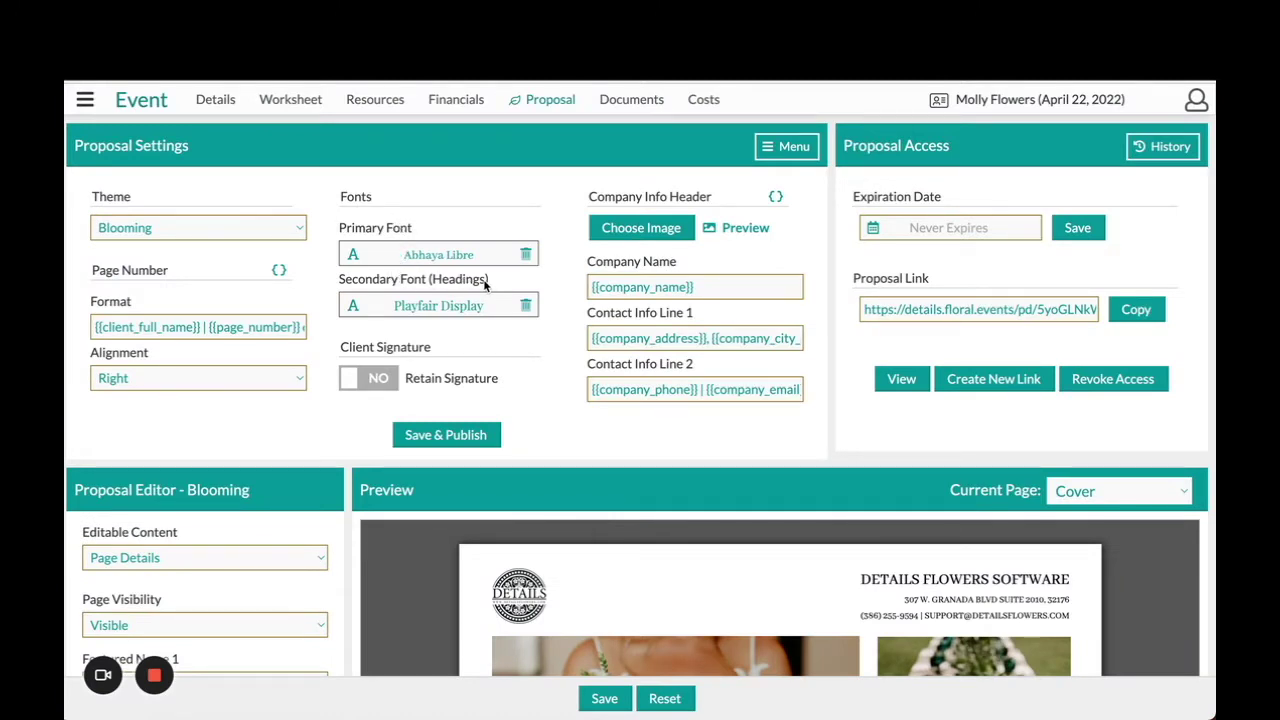
scroll(550, 240, "down", 1)
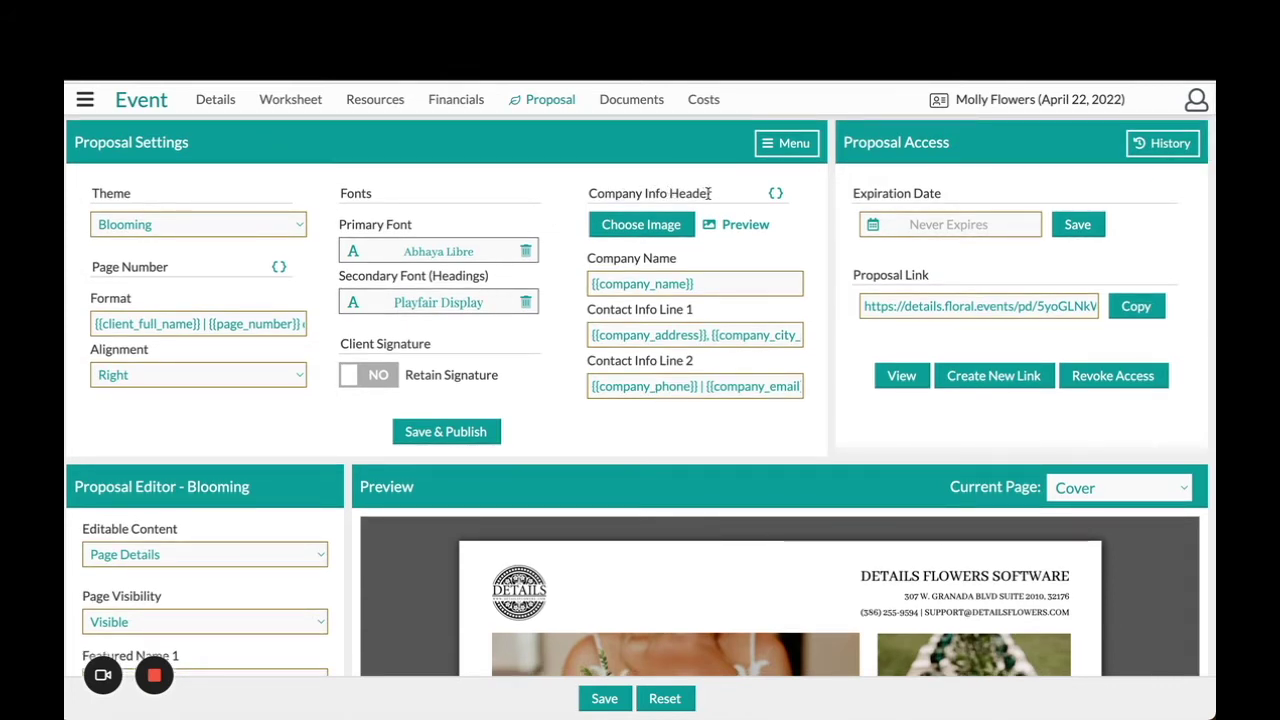
left_click(936, 600)
left_click(678, 226)
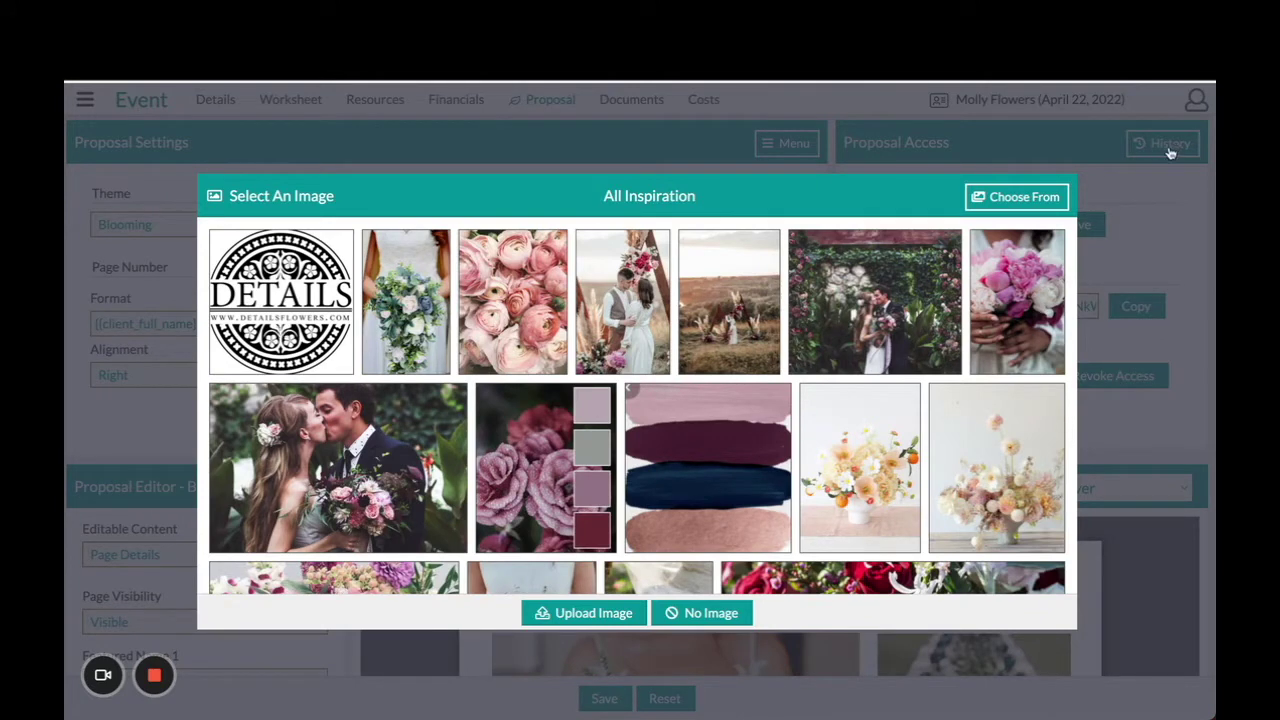
left_click(1027, 154)
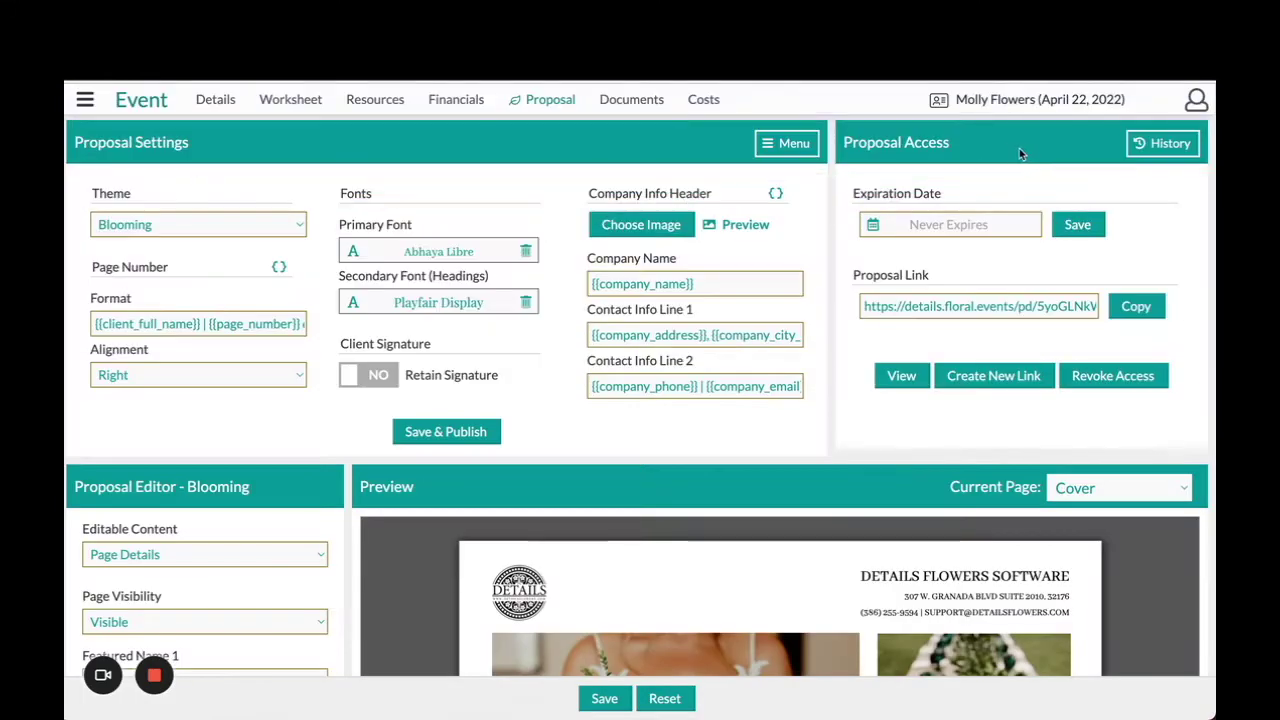
Step: Clear Company Name and refill it with the {{company_name}} placeholder
left_click(705, 284)
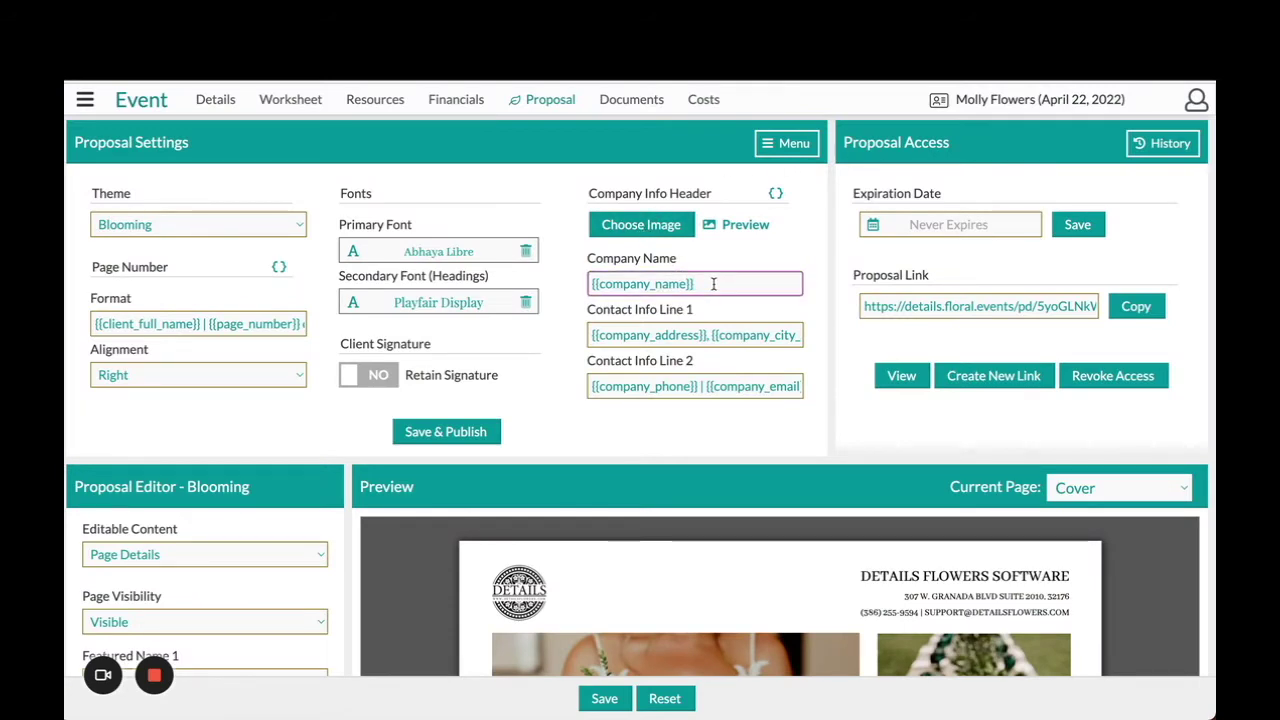
left_click_drag(711, 284, 570, 289)
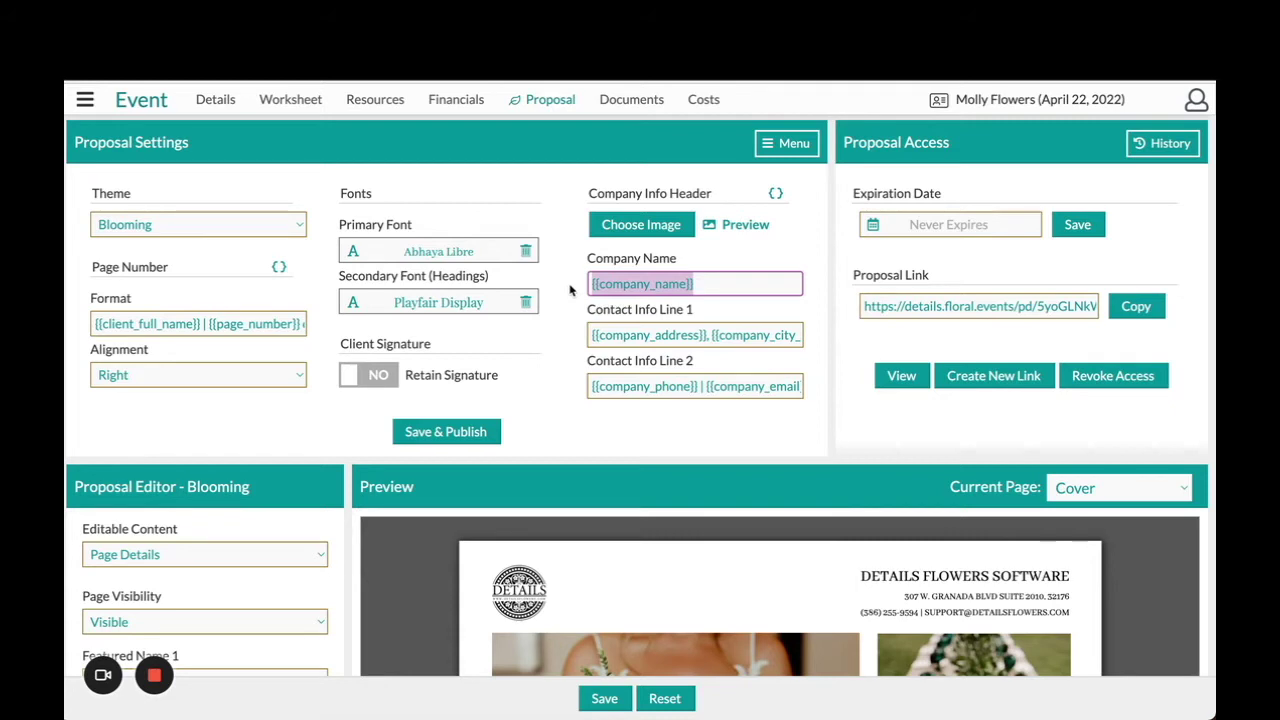
key("BackSpace")
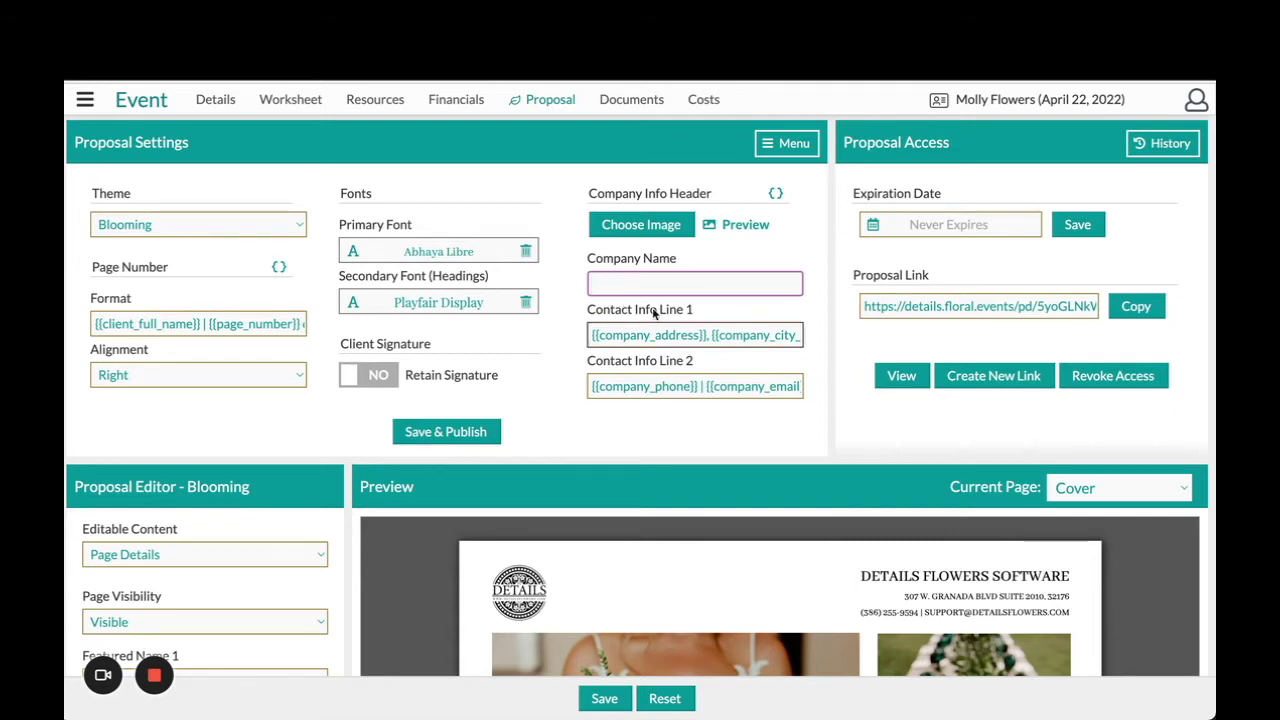
left_click(855, 412)
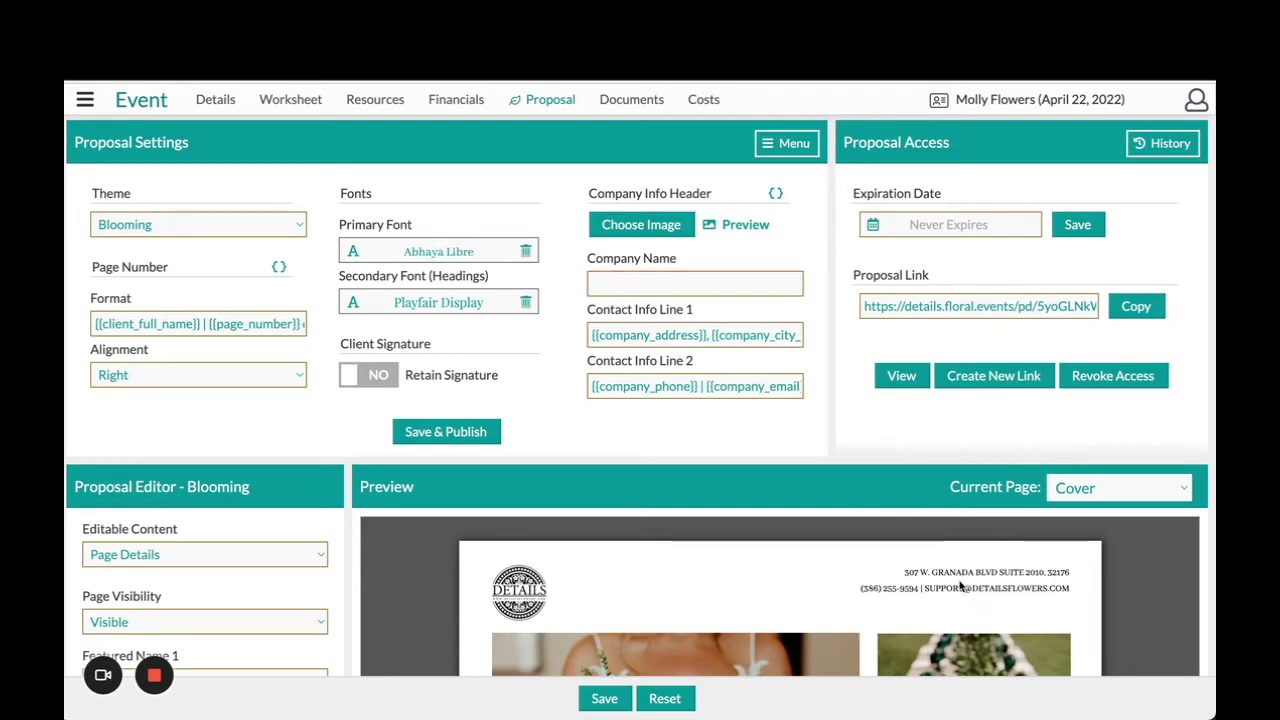
left_click(710, 278)
left_click(703, 280)
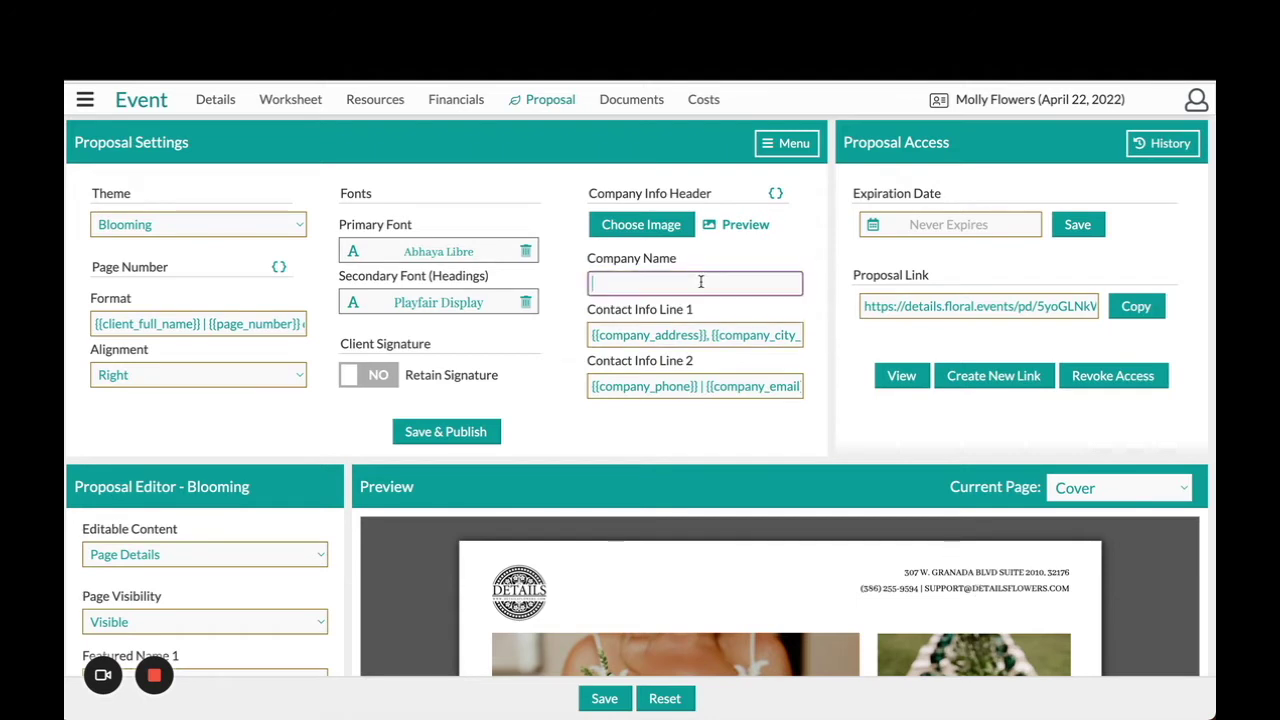
key("Down")
key("Return")
left_click(748, 258)
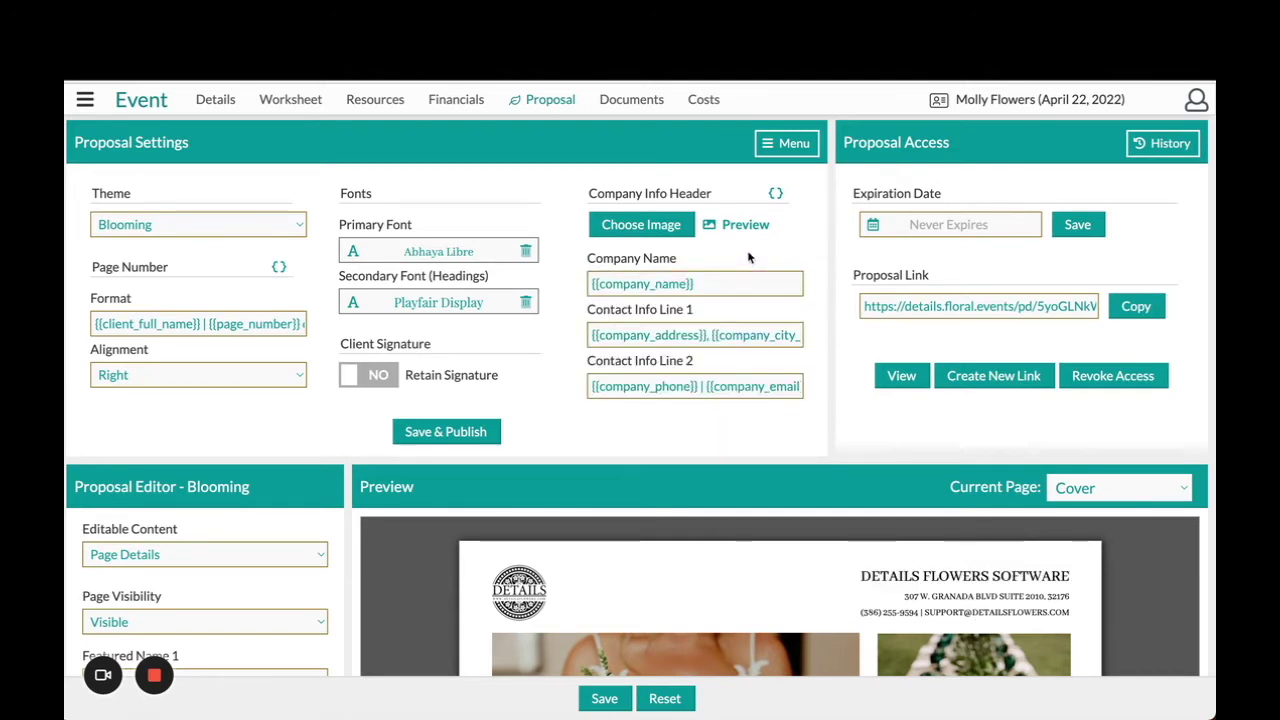
Step: Replace Contact Info Line 2 with the {{company_phone}} | {{company_email}} placeholder
left_click(660, 336)
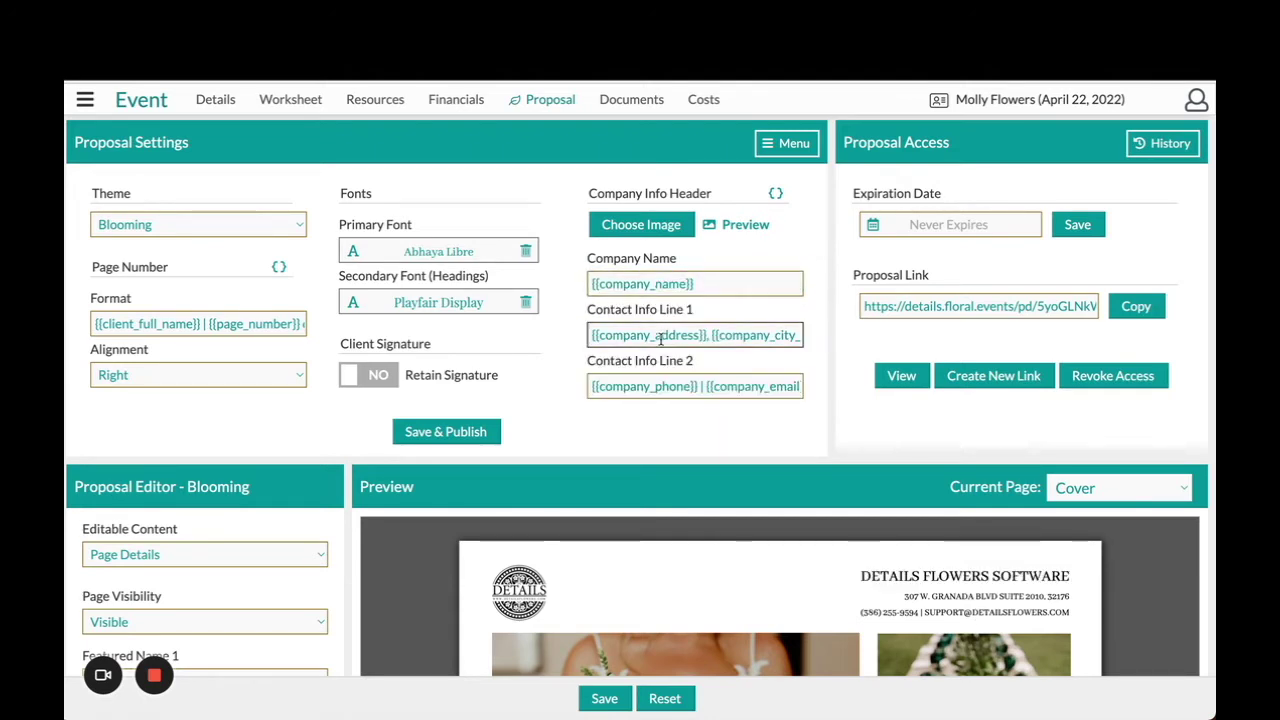
scroll(660, 336, "down", 2)
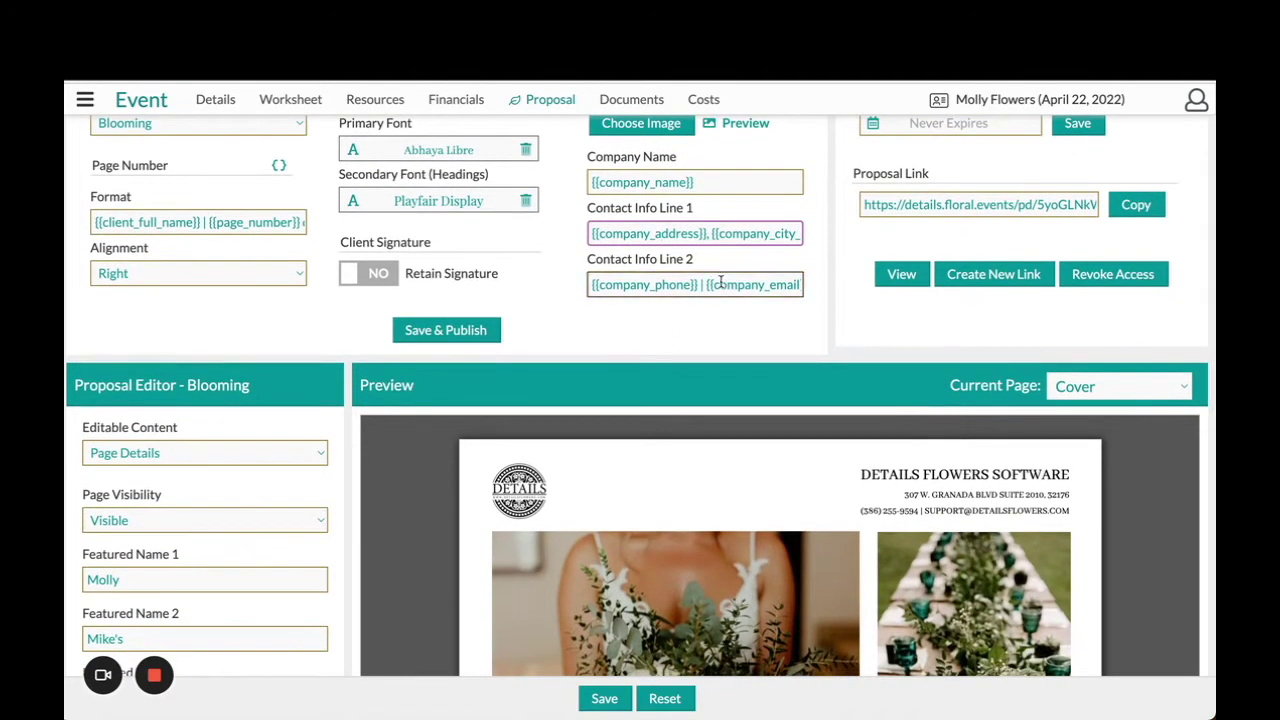
left_click(718, 286)
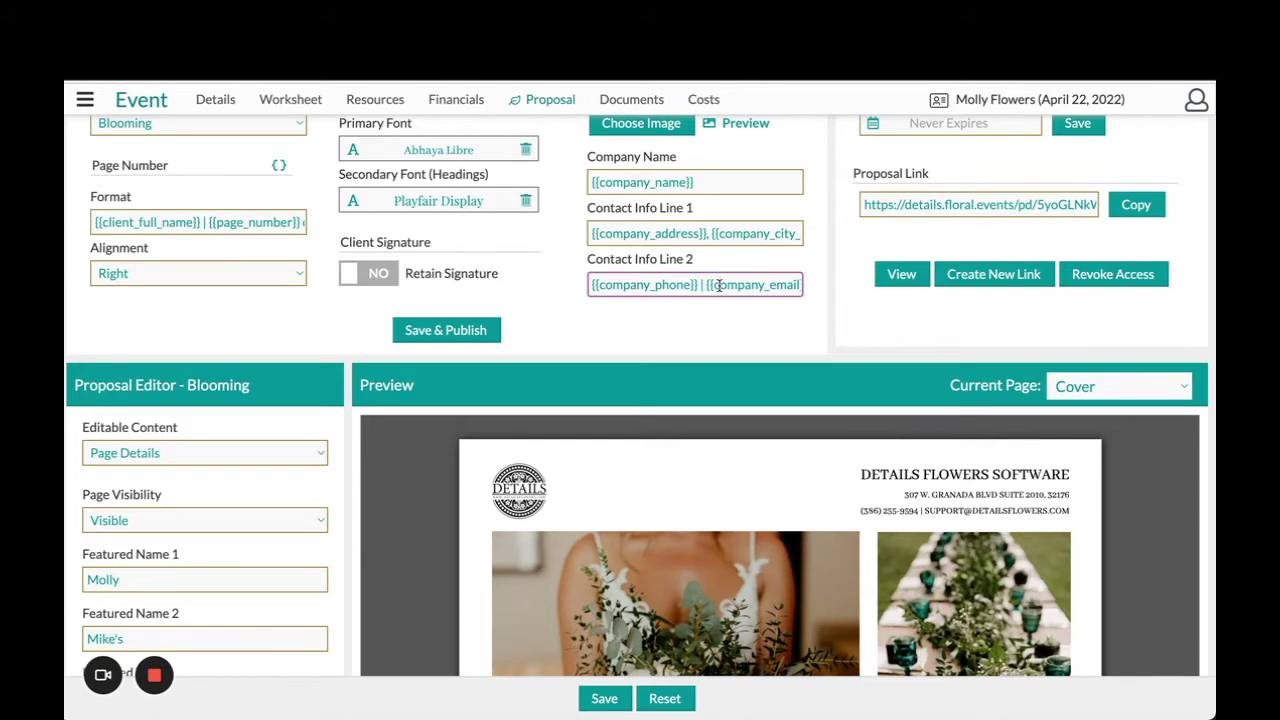
triple_click(775, 287)
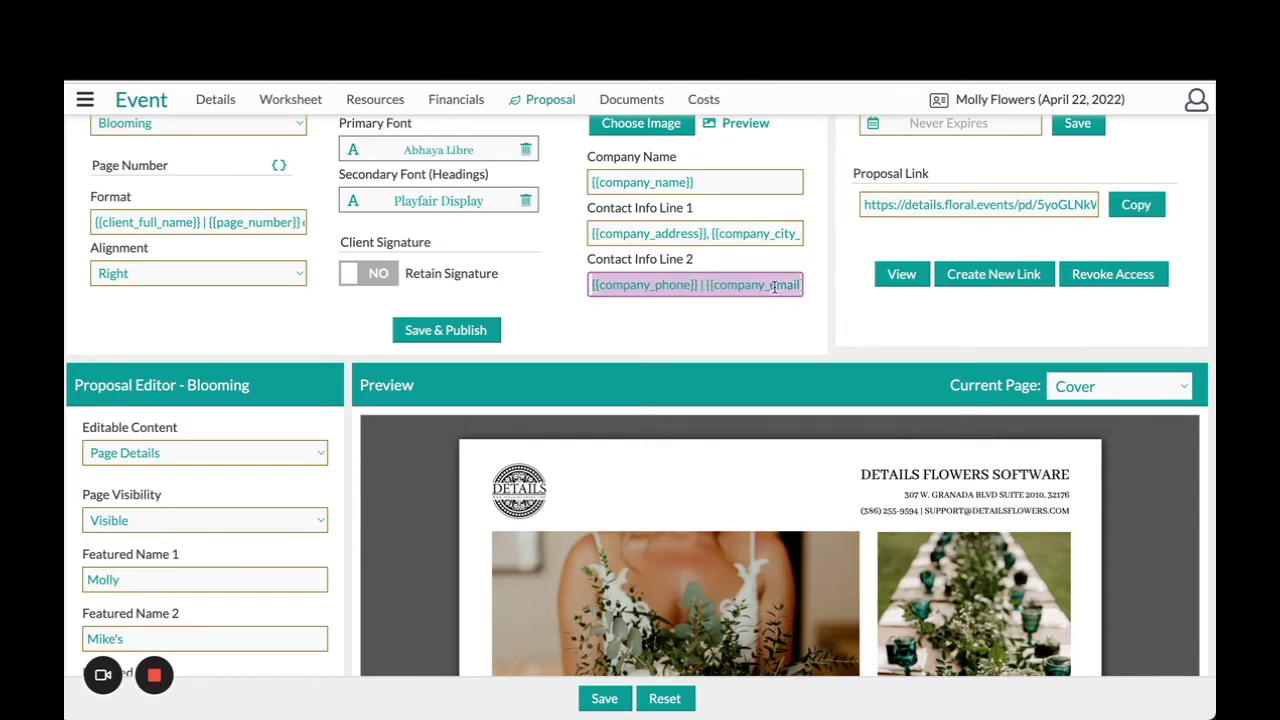
key("BackSpace")
left_click(785, 358)
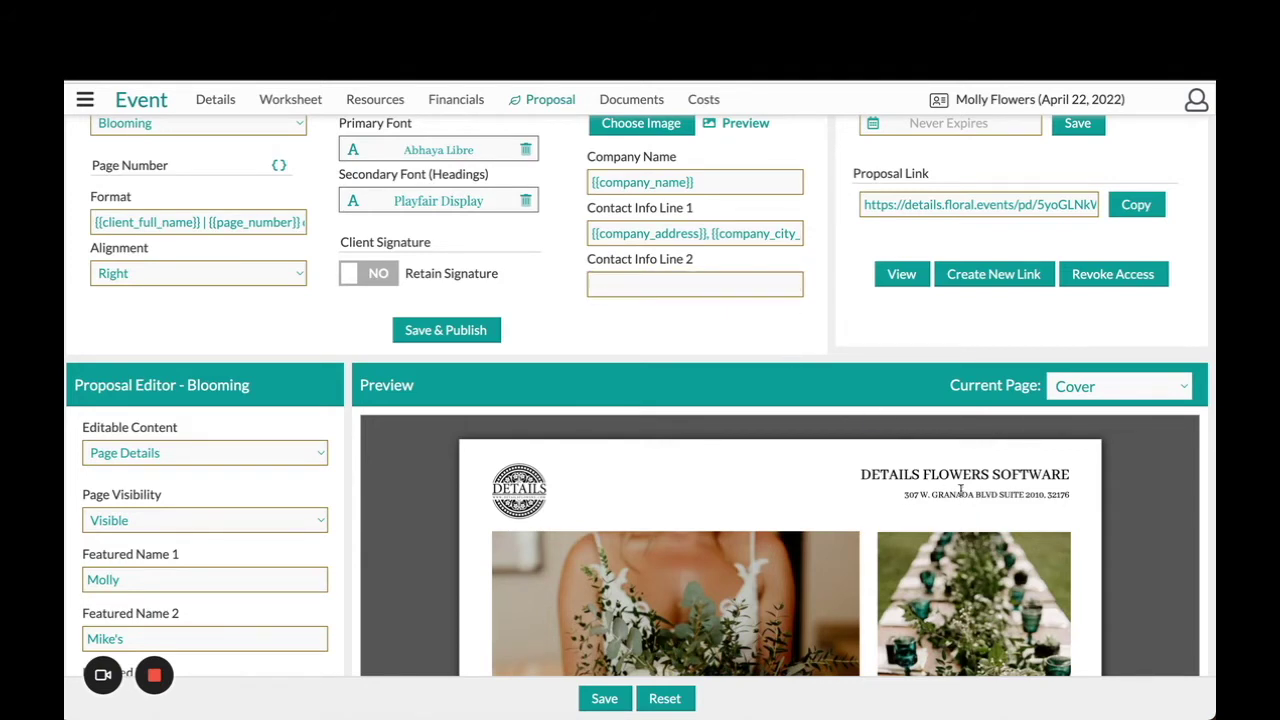
left_click(714, 284)
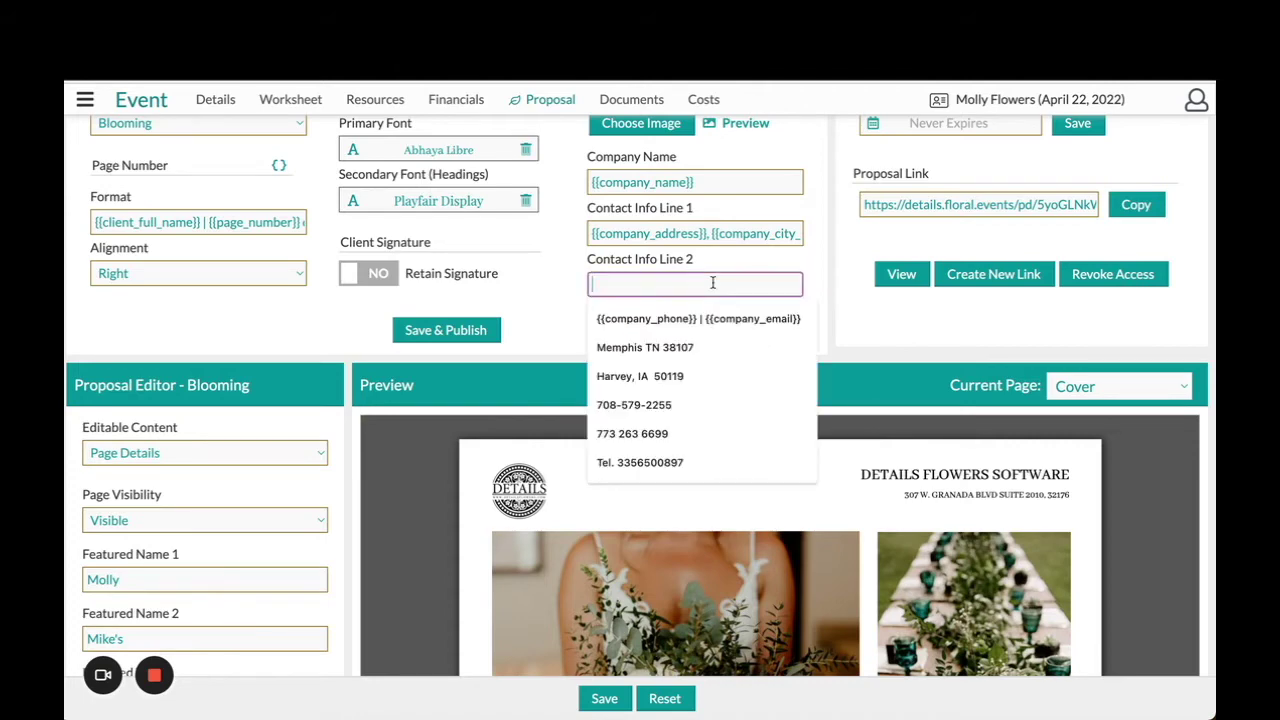
key("Down")
key("Return")
left_click(532, 328)
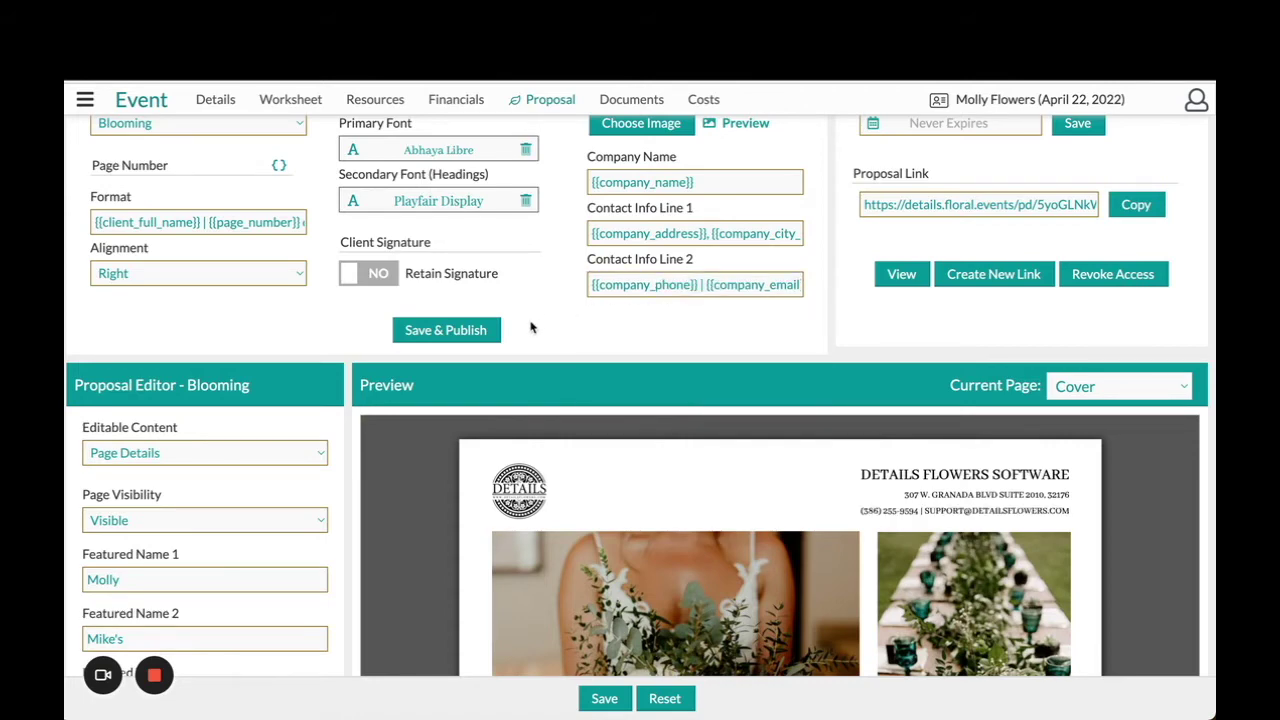
scroll(531, 327, "up", 2)
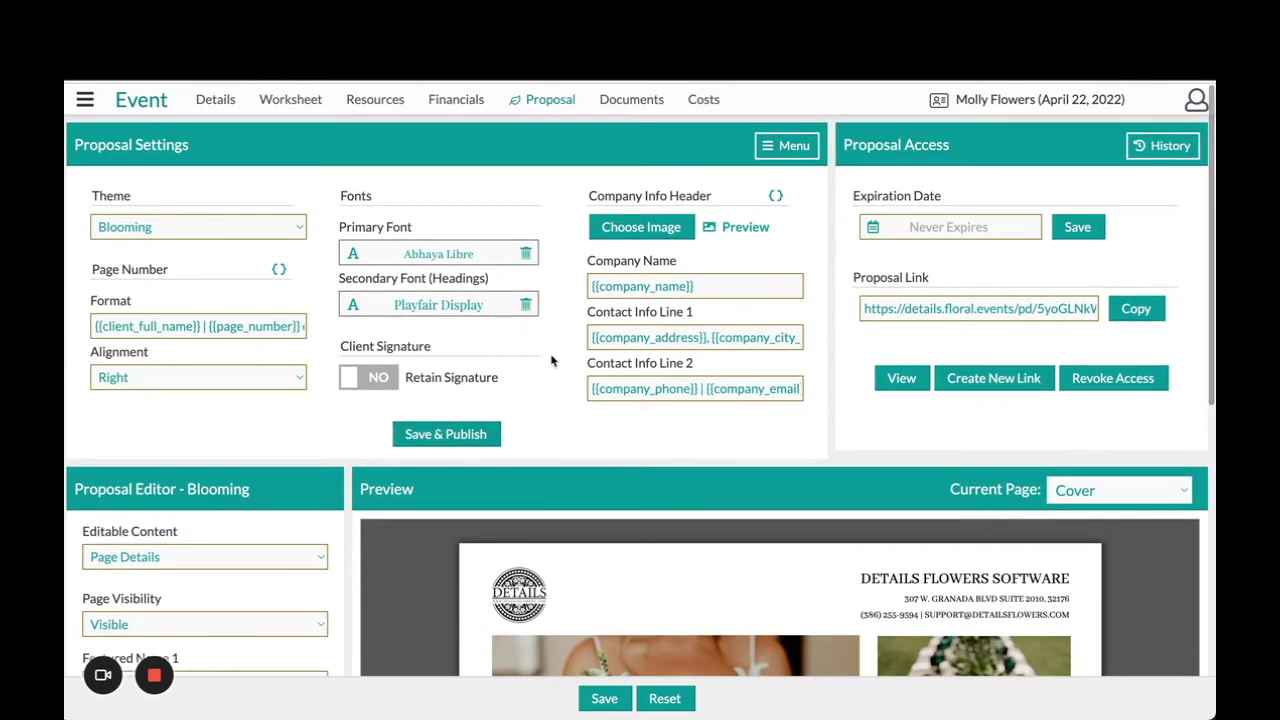
Step: Scroll to the cover's lower-left bouquet photo and open its image library for replacement
scroll(423, 374, "down", 5)
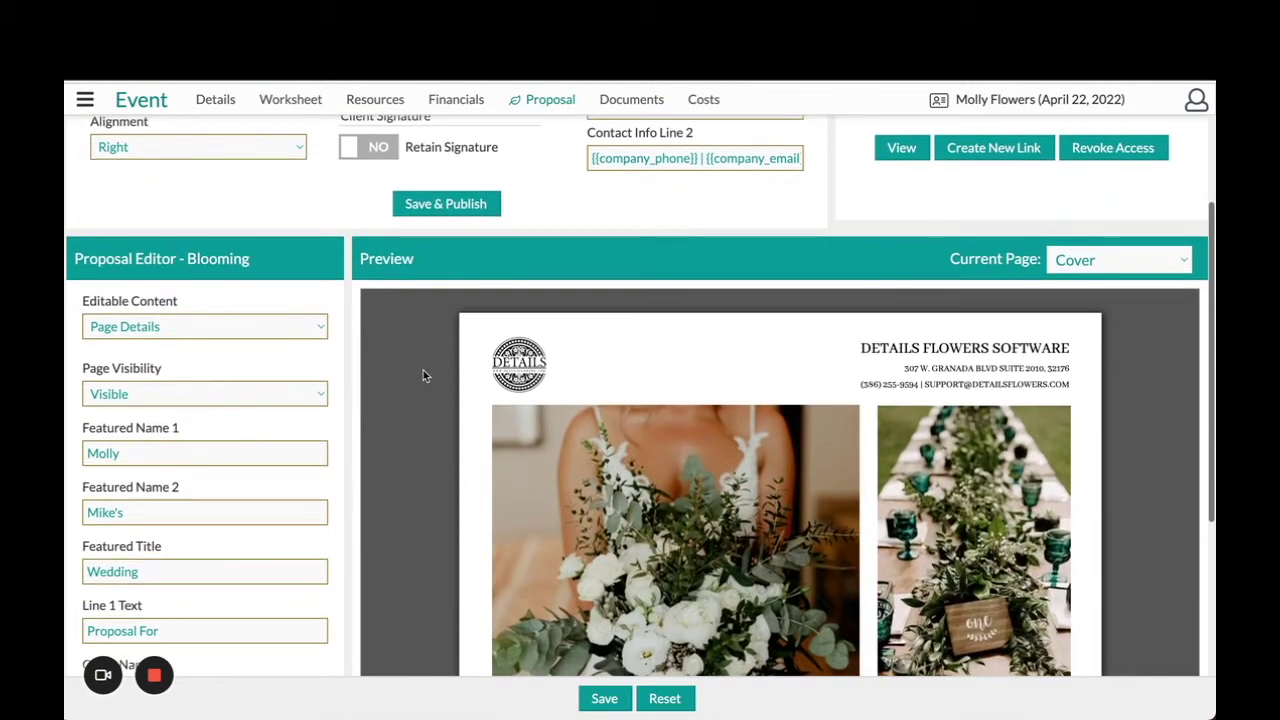
scroll(552, 228, "down", 3)
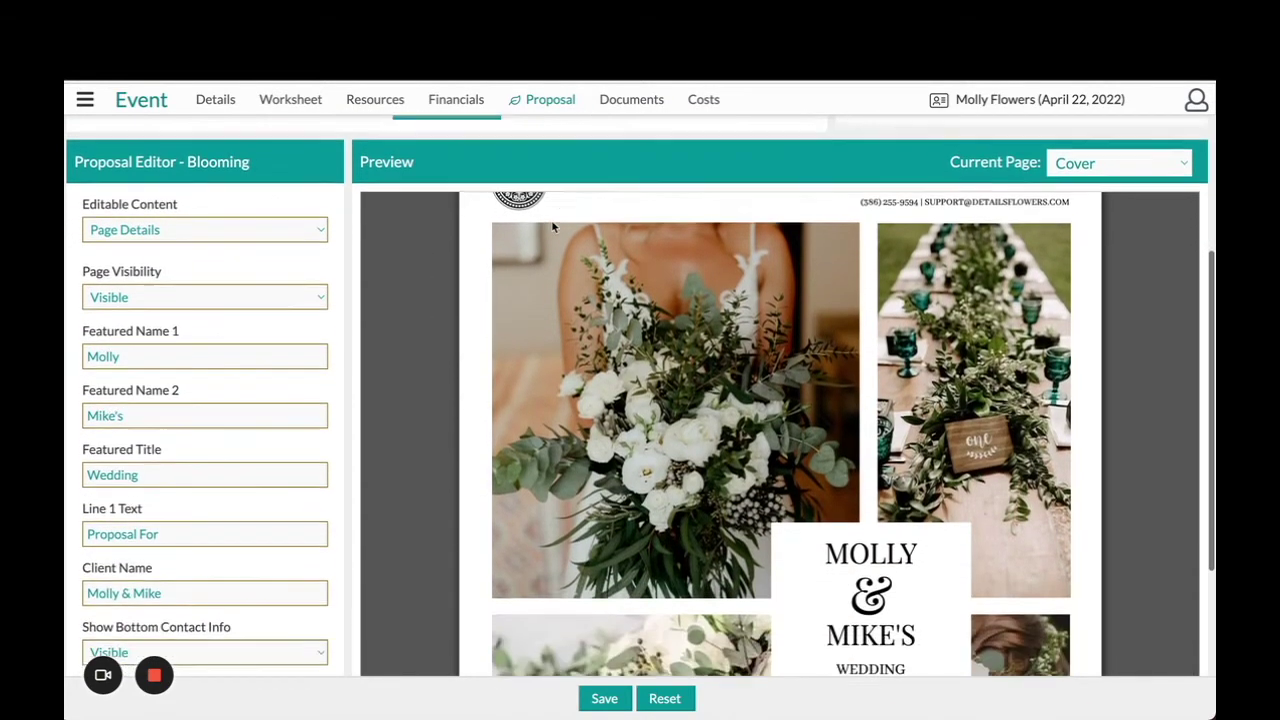
scroll(552, 228, "up", 1)
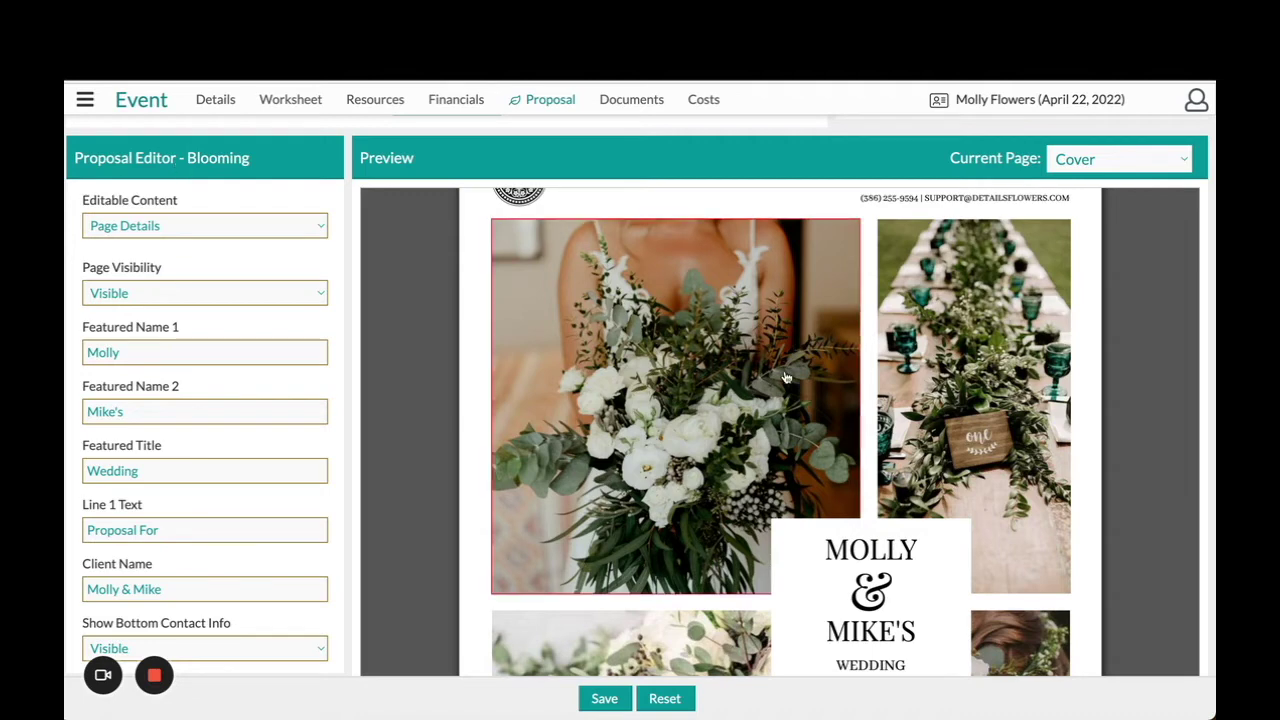
scroll(786, 377, "down", 2)
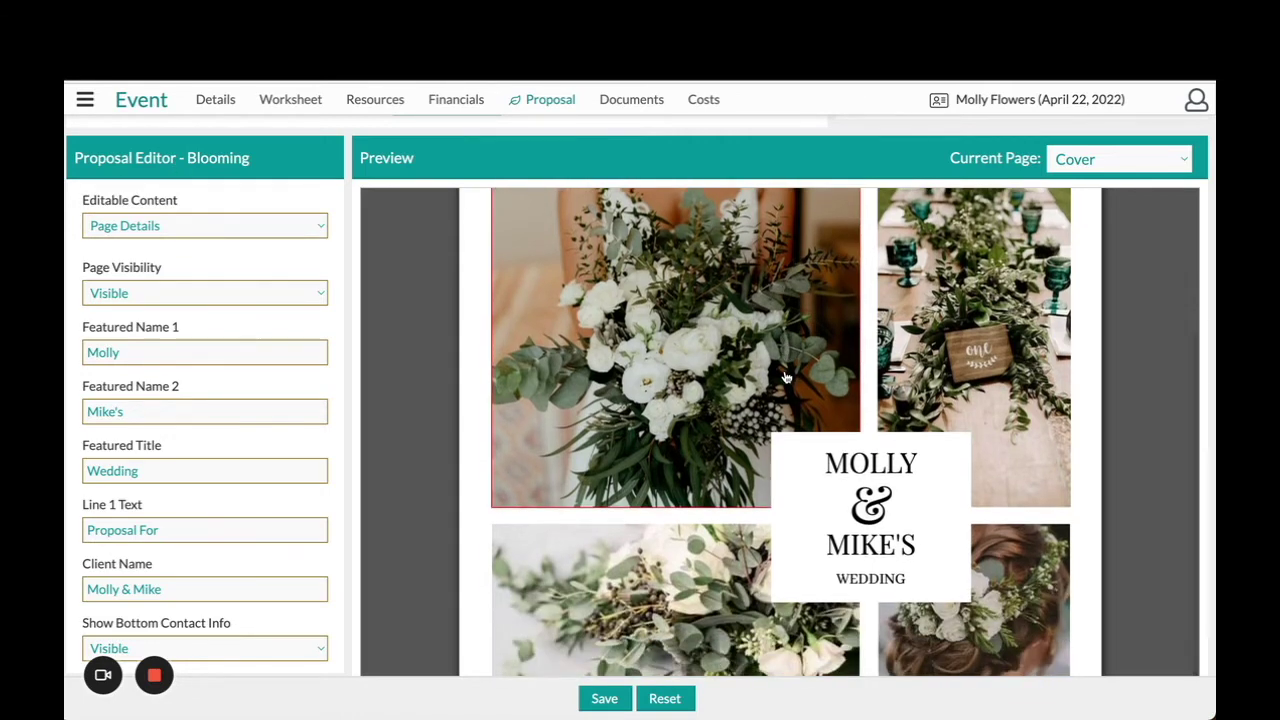
scroll(786, 377, "down", 1)
scroll(786, 377, "down", 2)
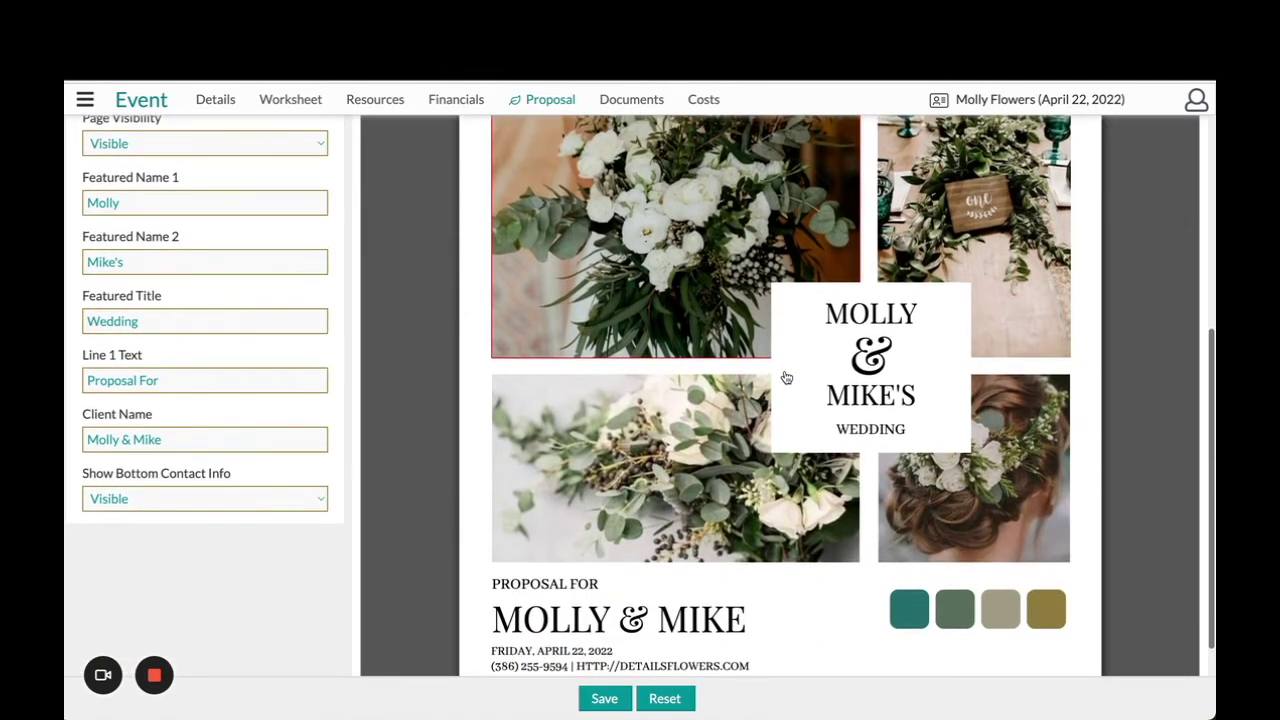
left_click(615, 468)
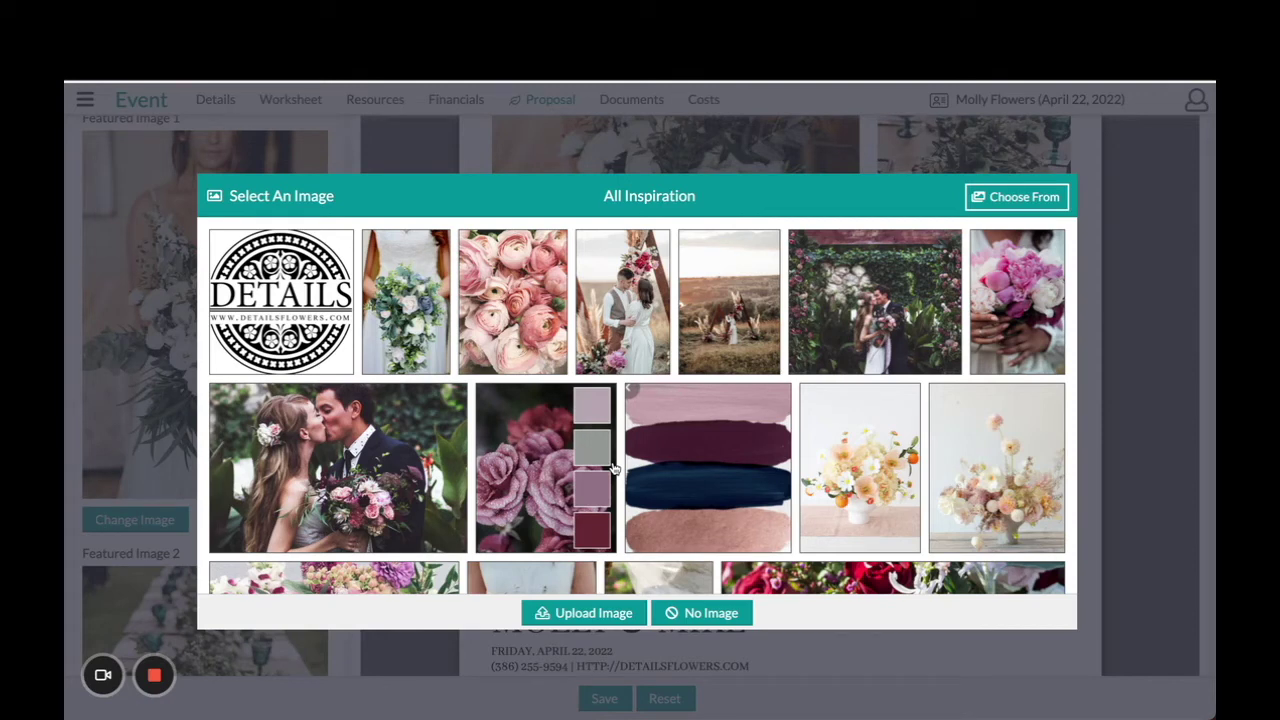
Step: Switch the image picker's source from All Inspiration to Event Inspiration
scroll(966, 507, "down", 3)
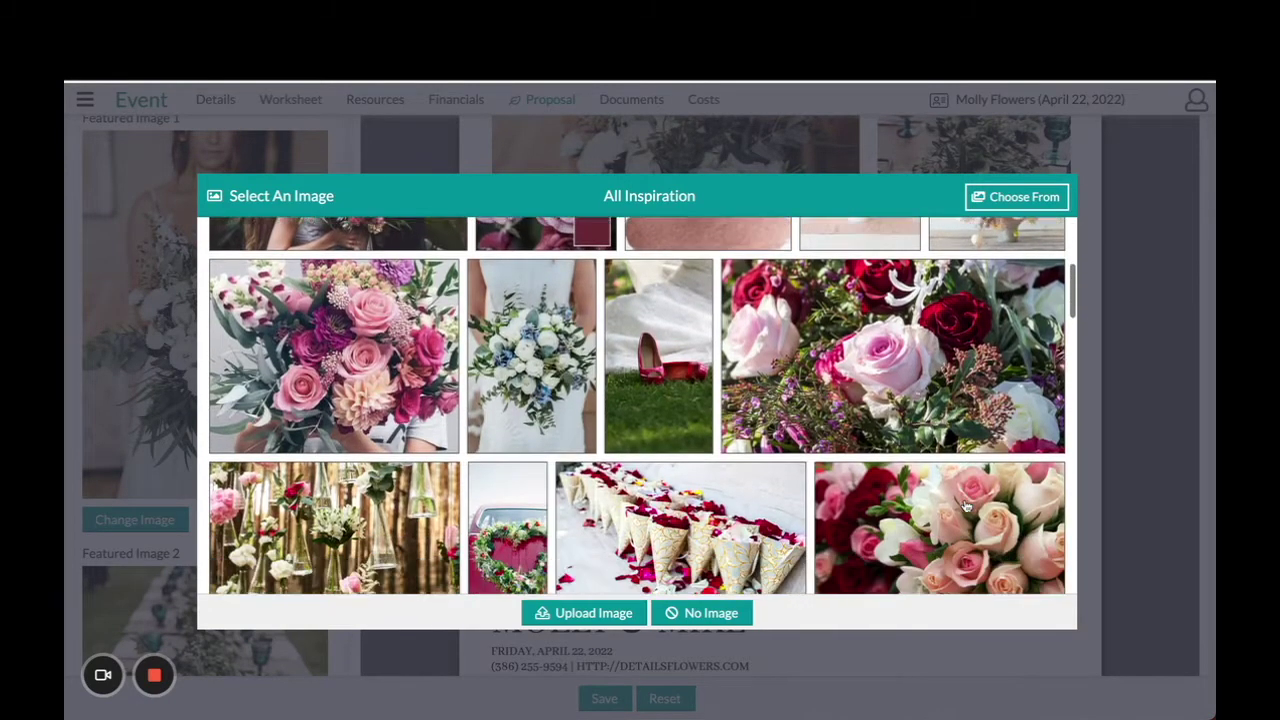
scroll(966, 507, "down", 2)
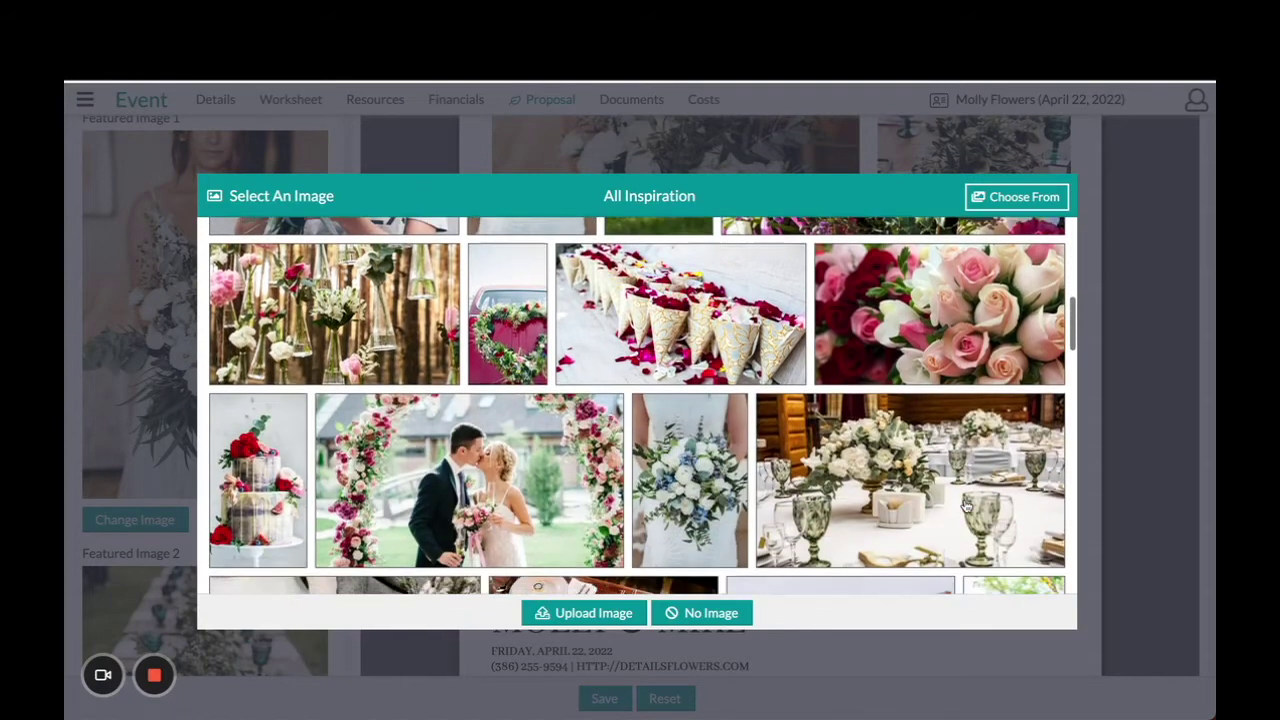
scroll(966, 507, "up", 2)
scroll(966, 507, "up", 5)
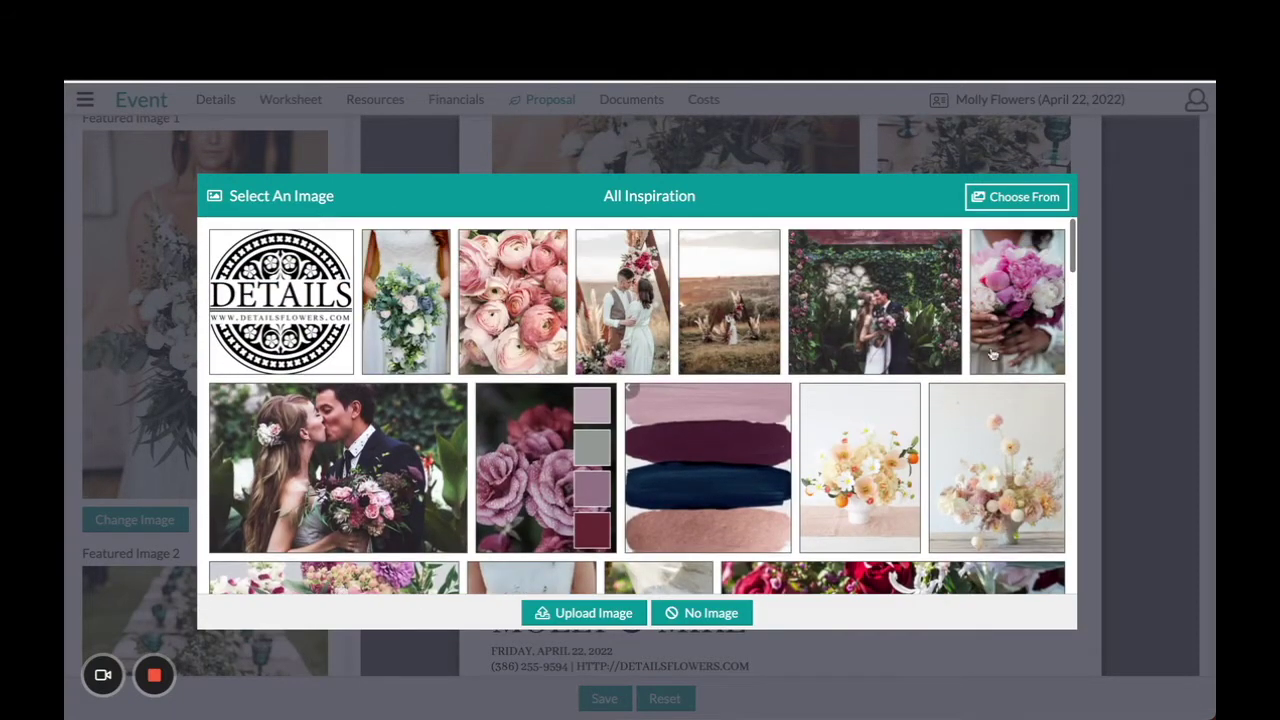
left_click(1011, 199)
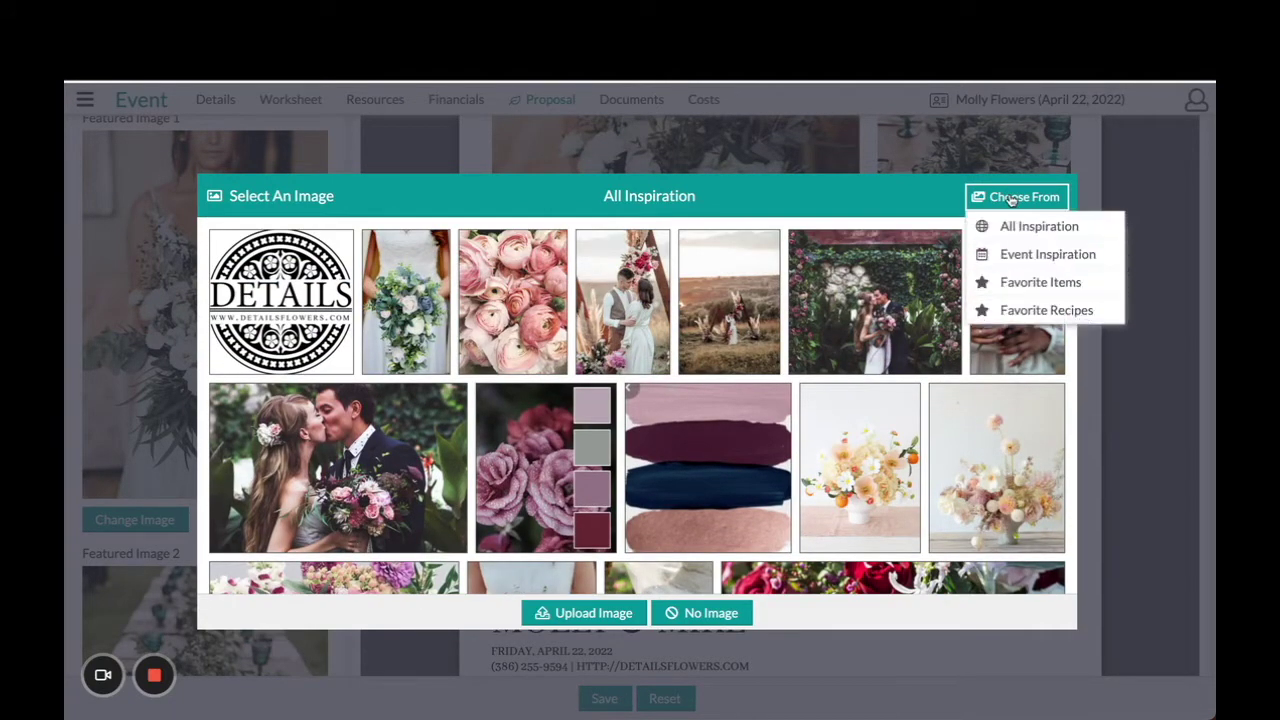
left_click(1019, 263)
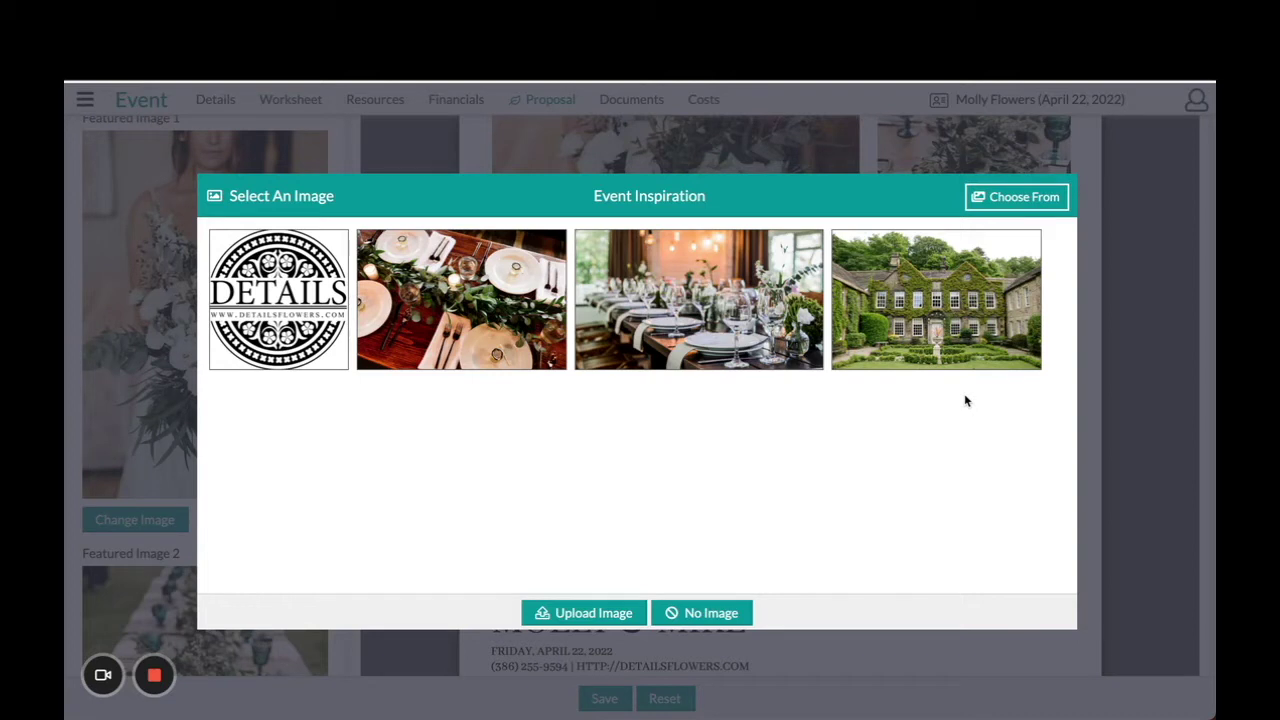
Step: Browse Favorite Items, then Favorites Recipe images, and close the picker without changing the photo
left_click(995, 197)
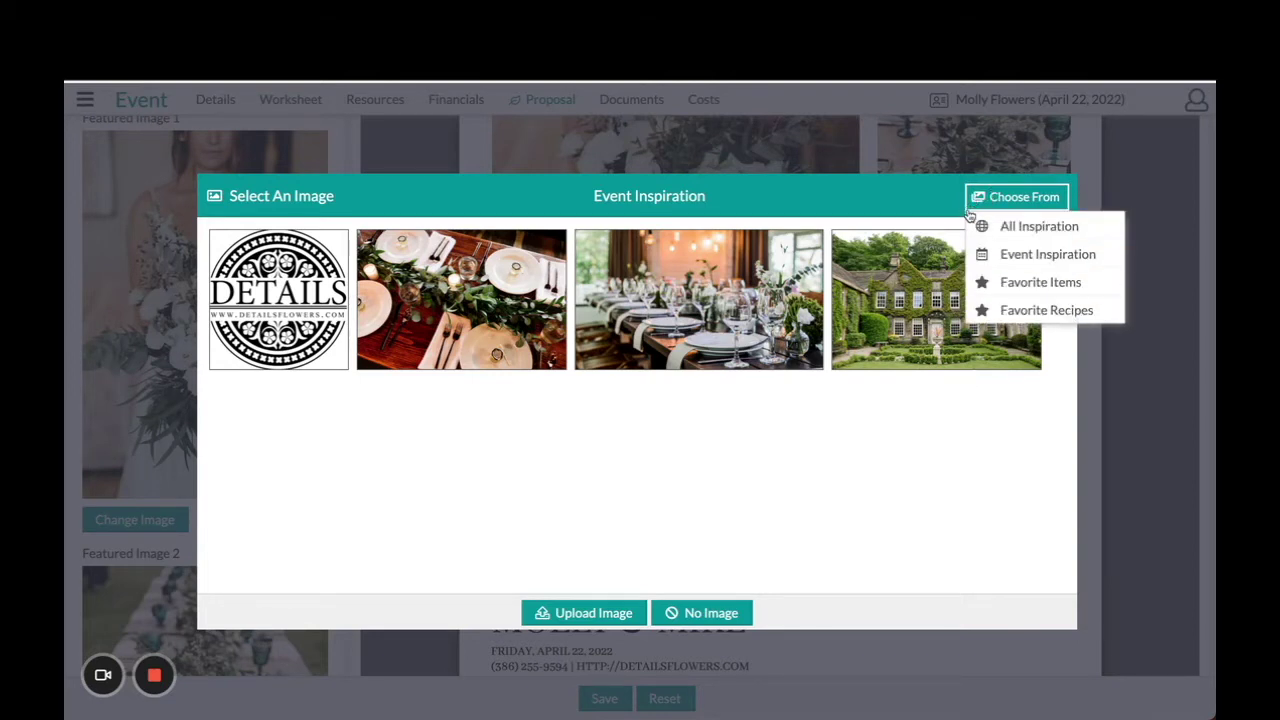
left_click(1013, 287)
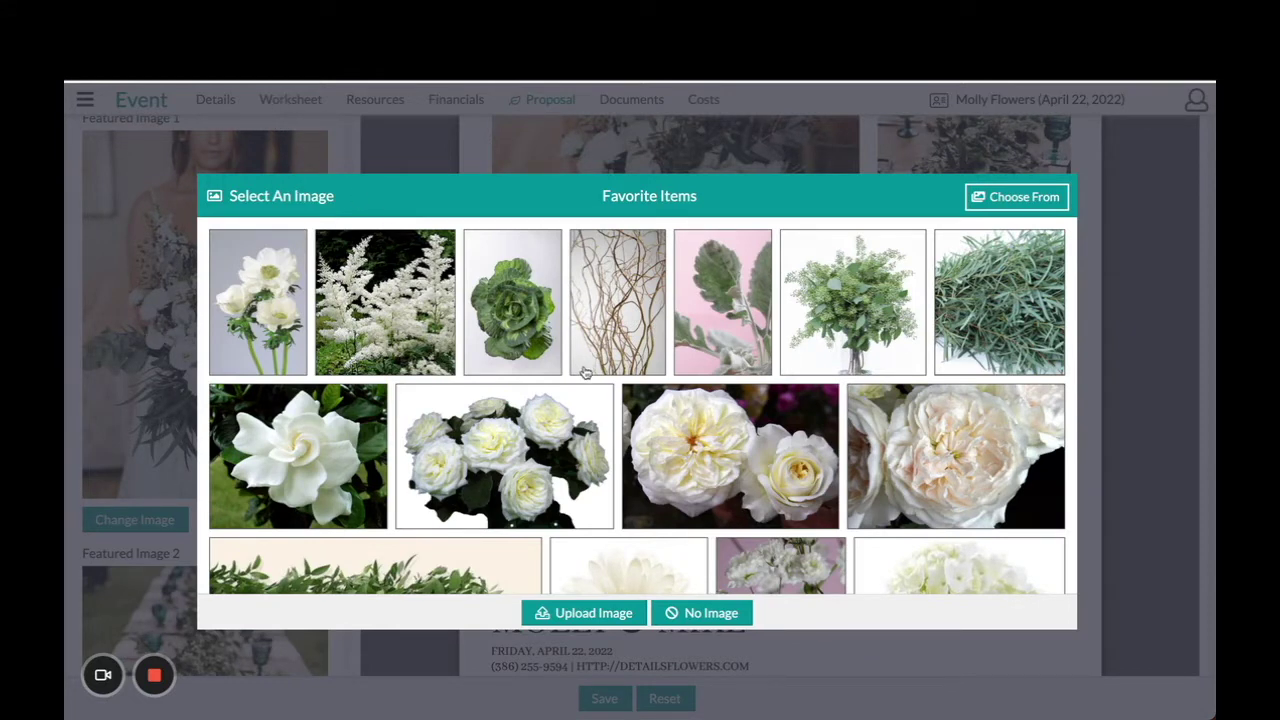
scroll(586, 372, "down", 3)
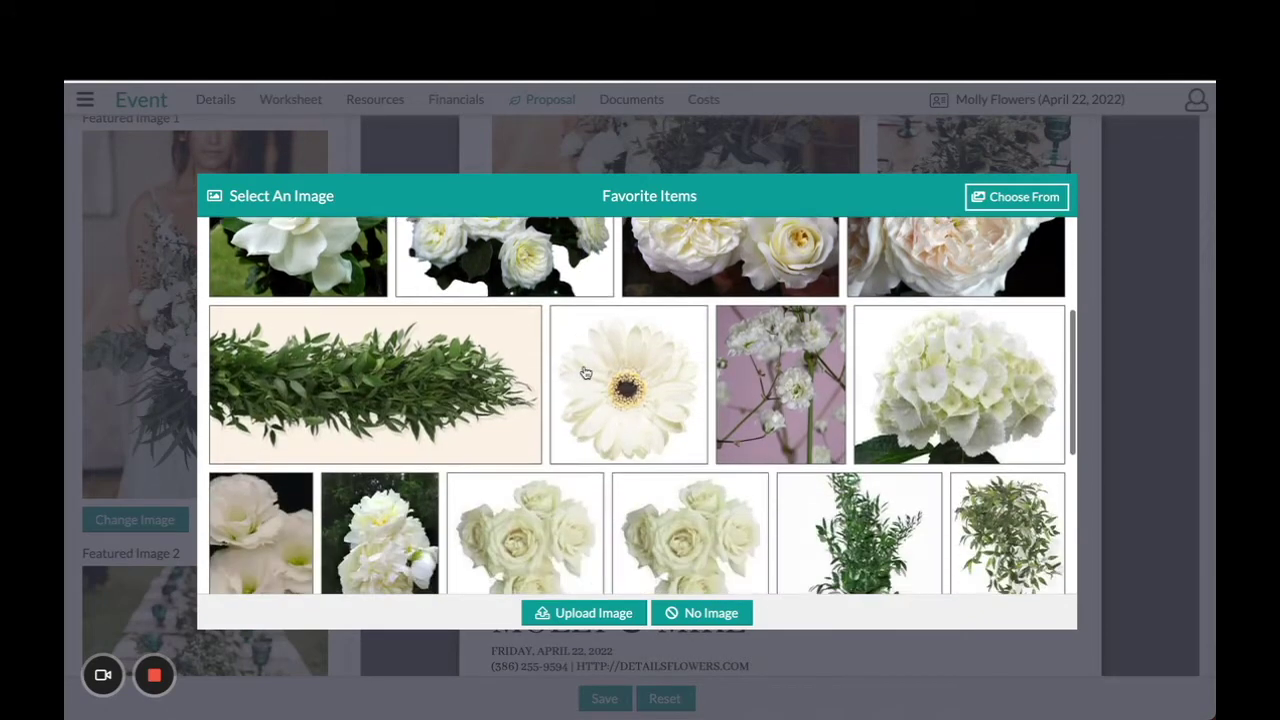
scroll(586, 372, "up", 3)
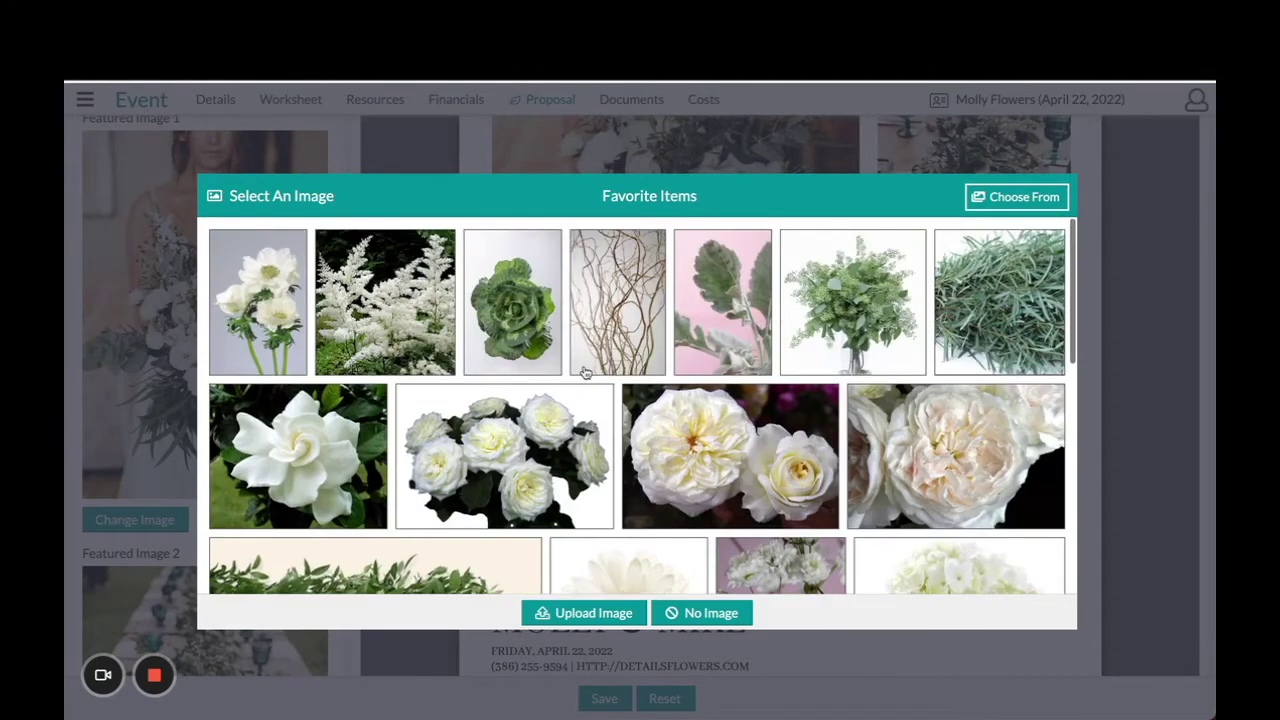
left_click(1016, 207)
left_click(1027, 312)
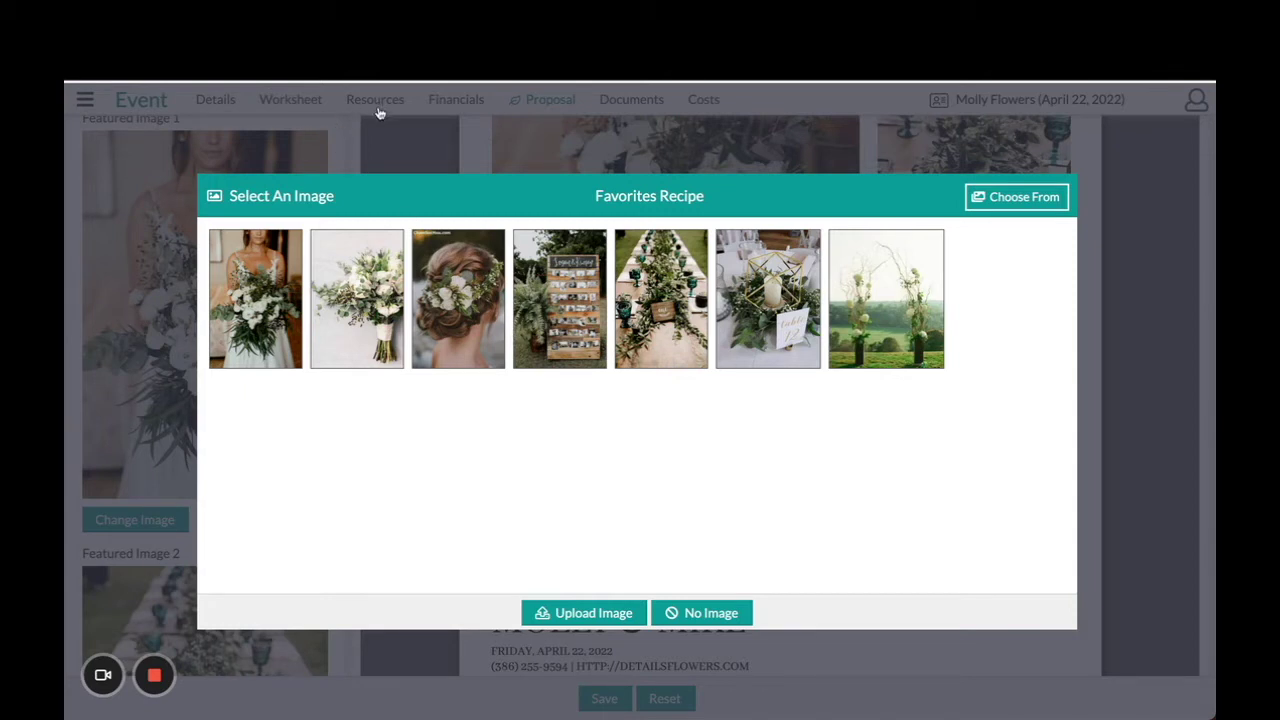
left_click(1158, 296)
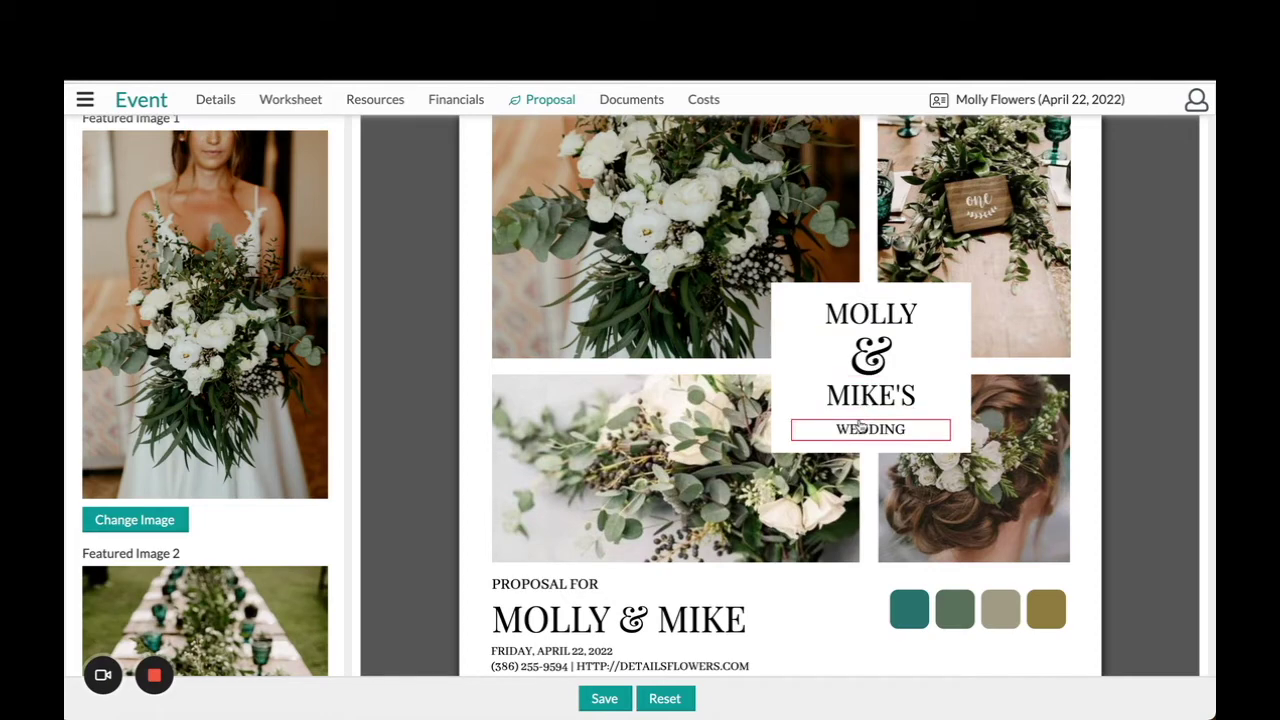
Step: Retype the final letter of MOLLY and review the cover's names, Wedding title, Proposal For line and client name
left_click(858, 316)
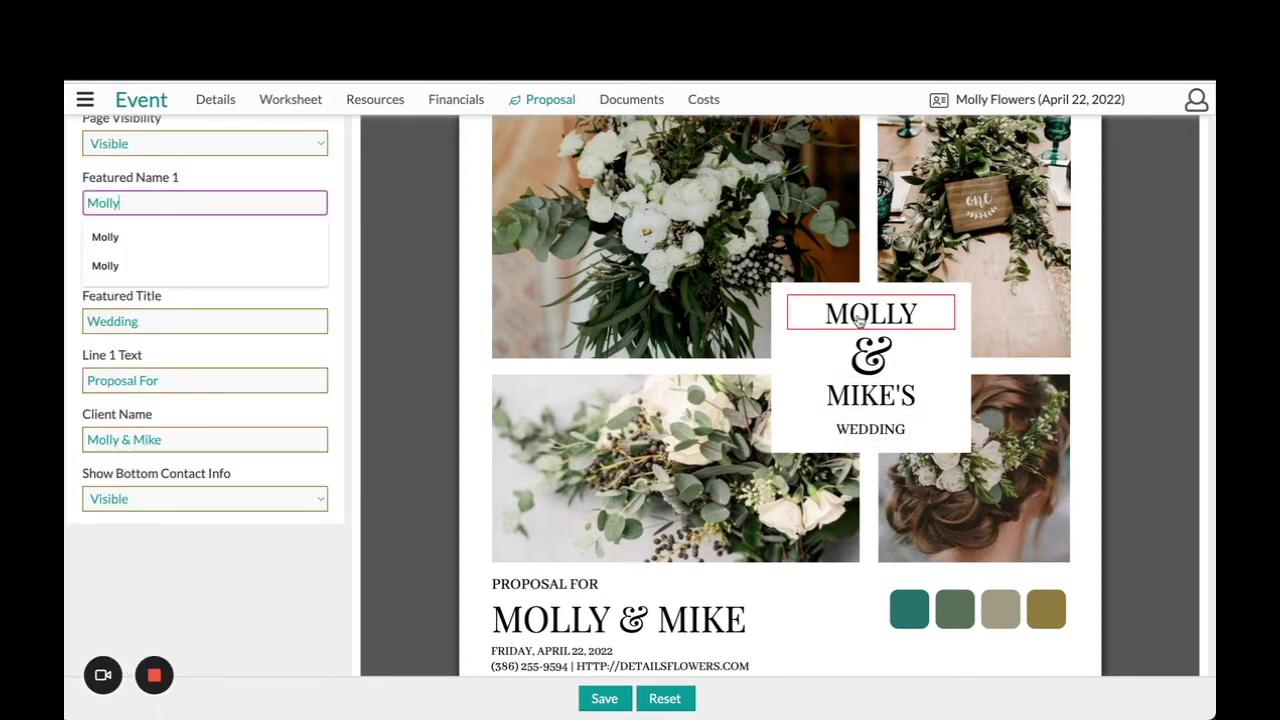
key("BackSpace")
type("y")
left_click(358, 333)
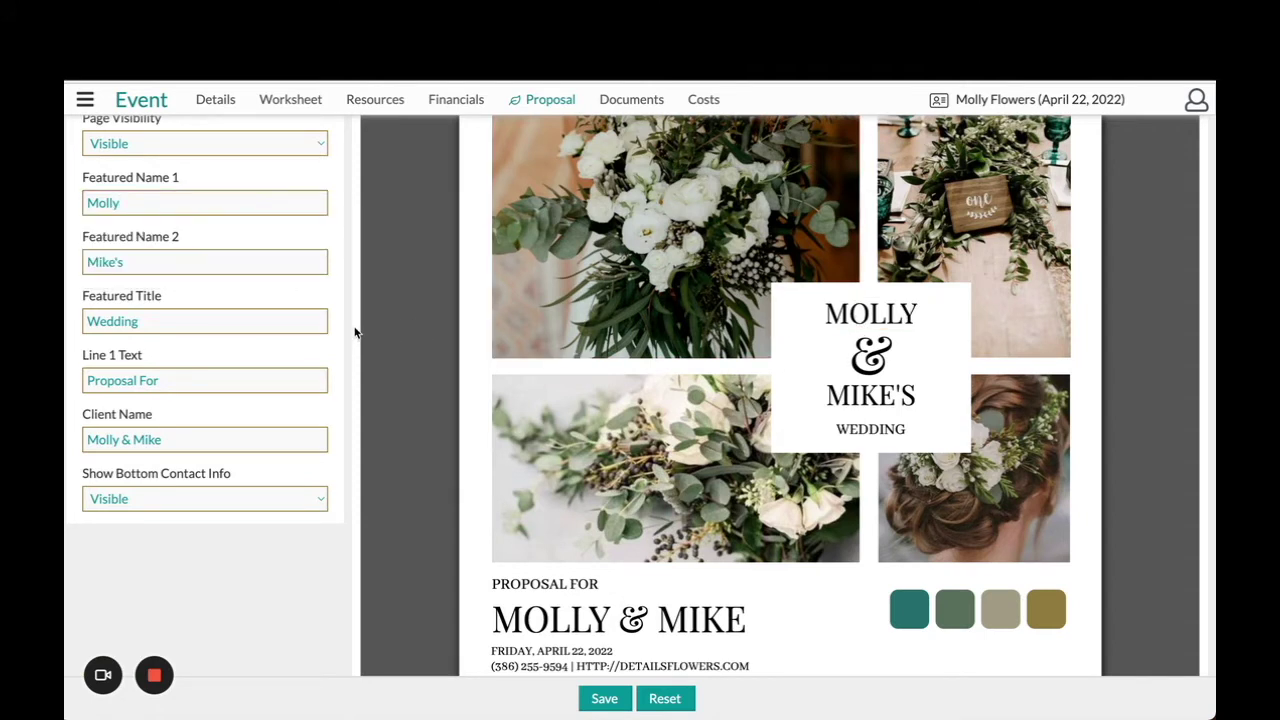
left_click(134, 262)
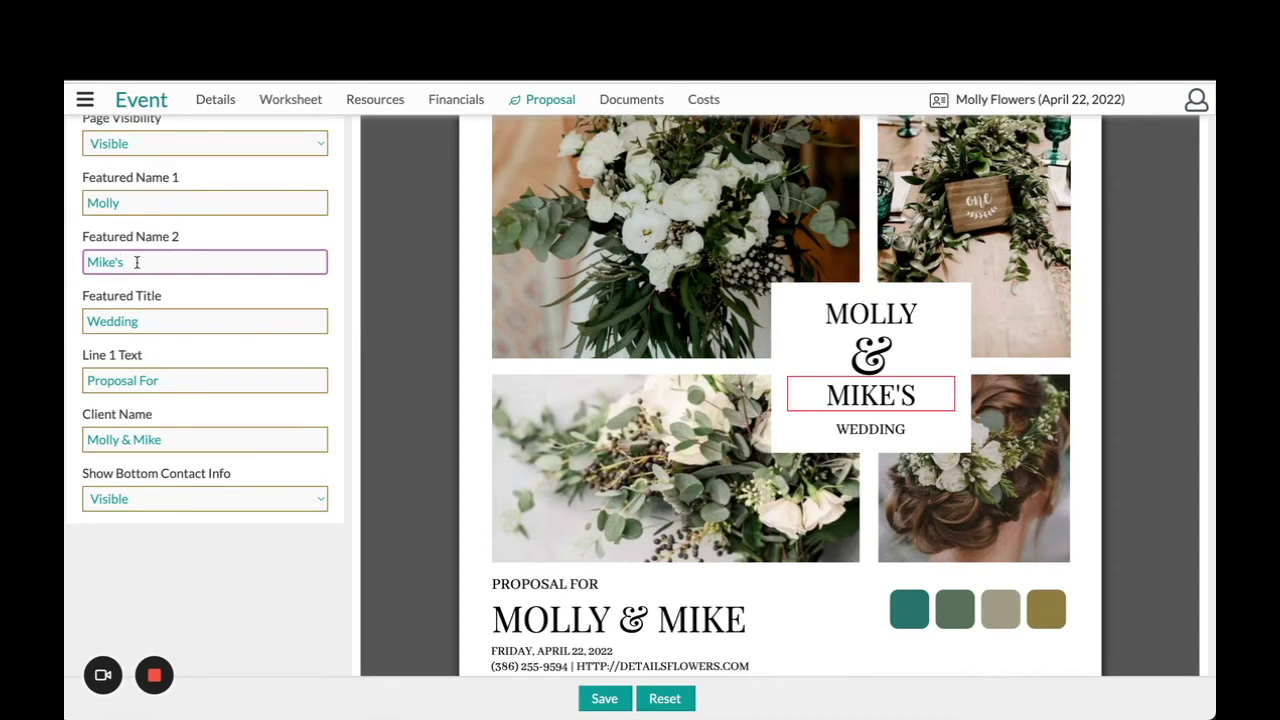
left_click(134, 203)
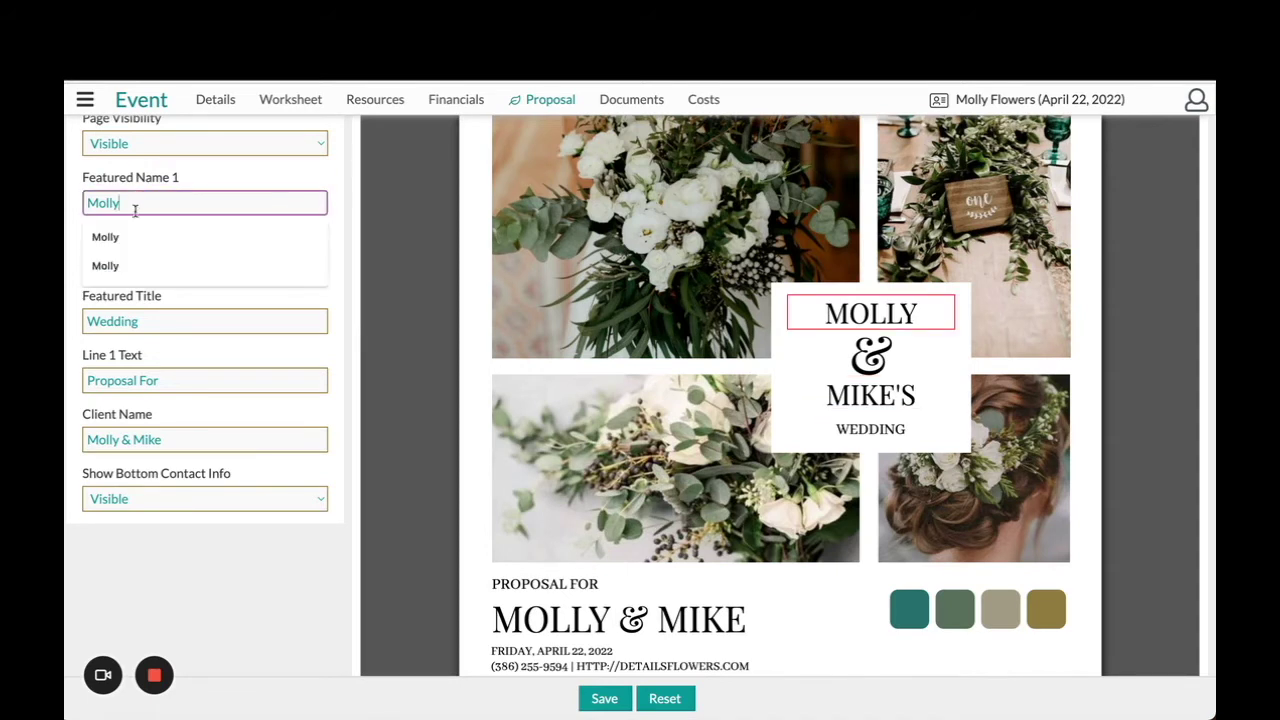
left_click(148, 318)
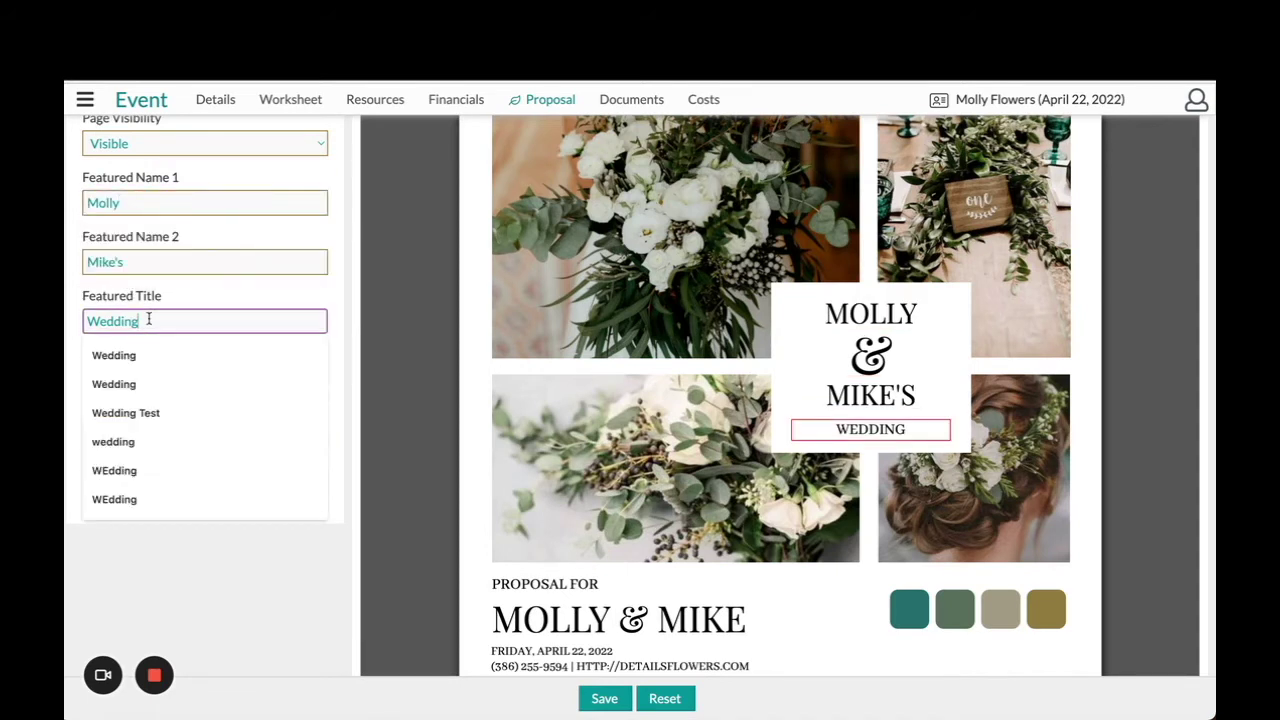
left_click(242, 303)
left_click(161, 381)
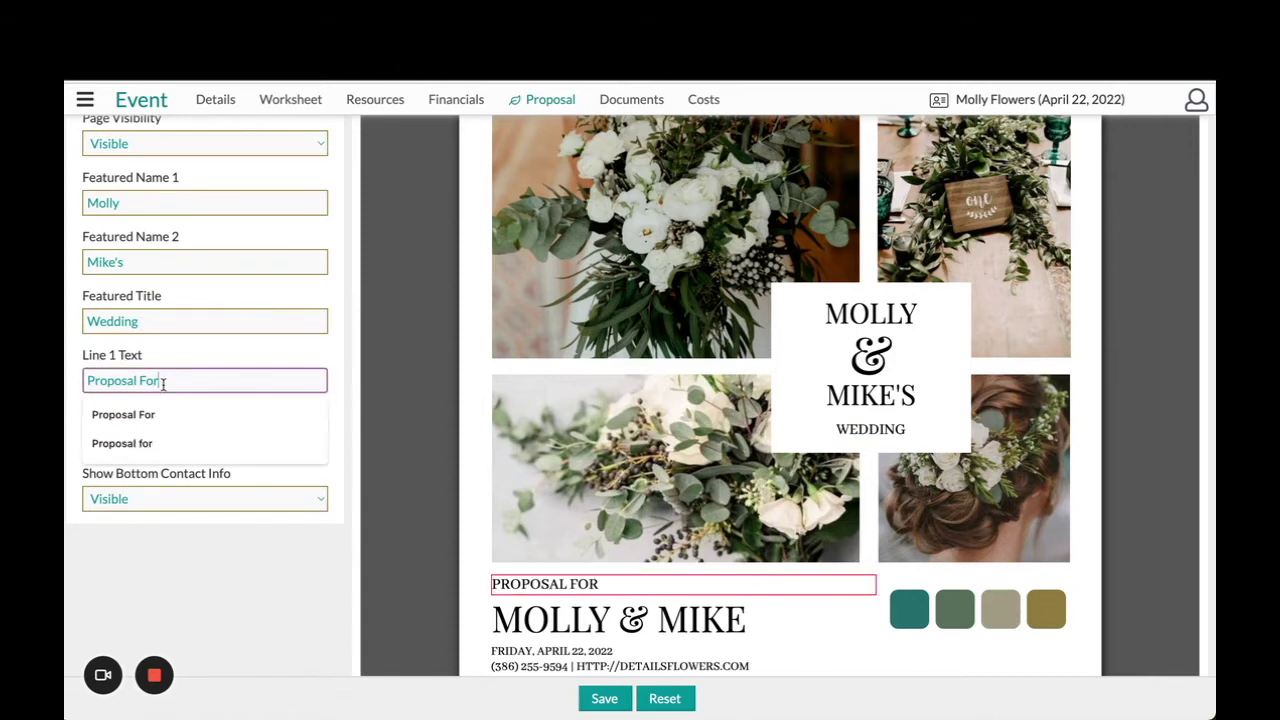
left_click(193, 360)
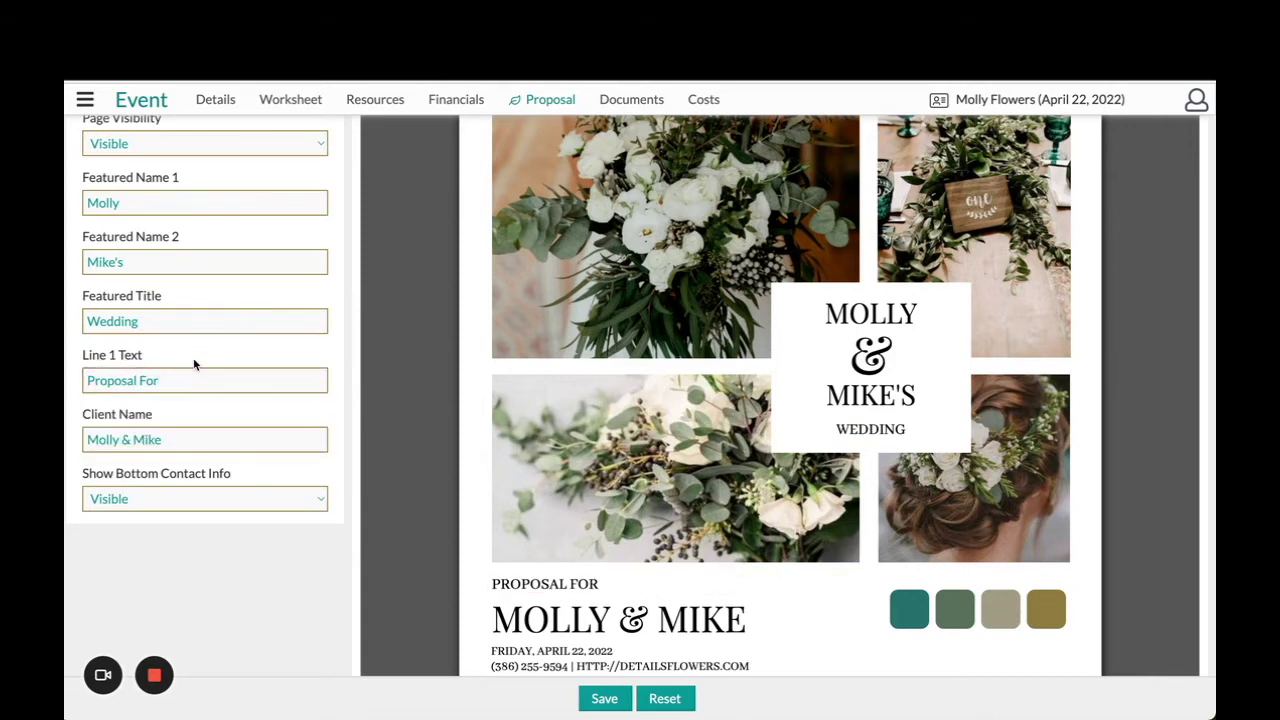
left_click(194, 440)
Step: Set Show Bottom Contact Info to Hidden and save the cover
scroll(193, 450, "down", 1)
scroll(193, 450, "down", 2)
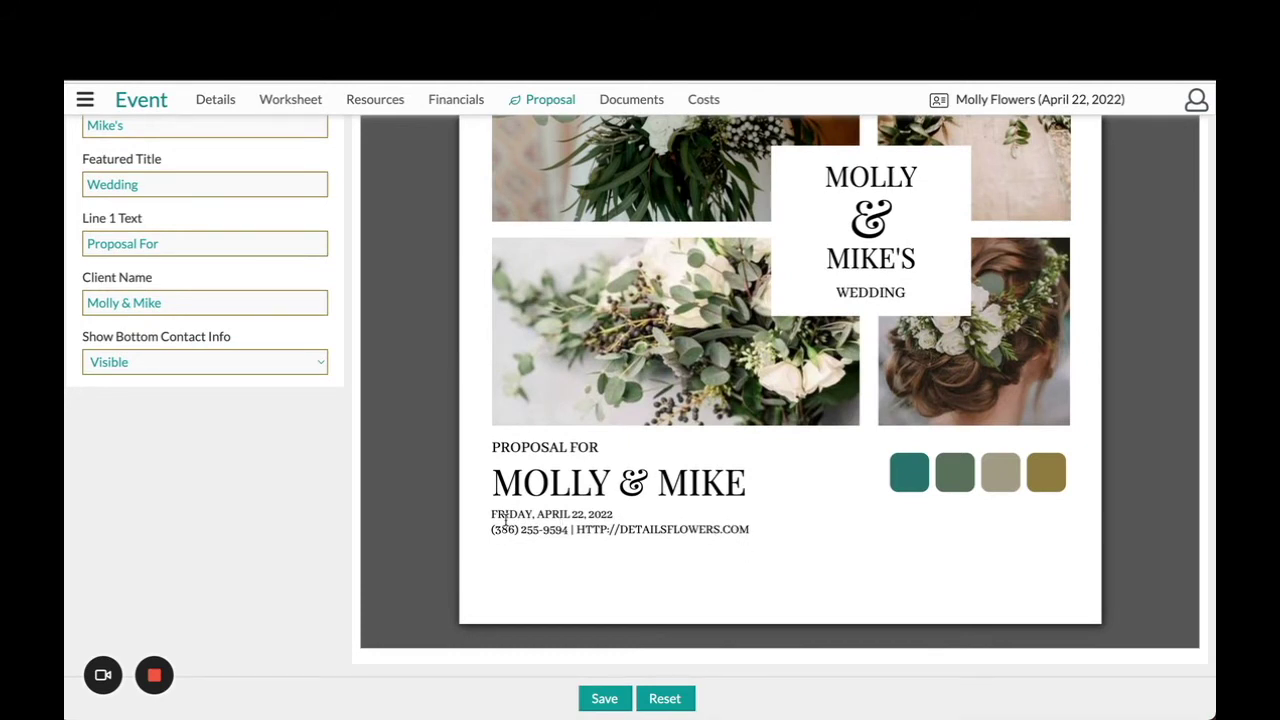
left_click(137, 363)
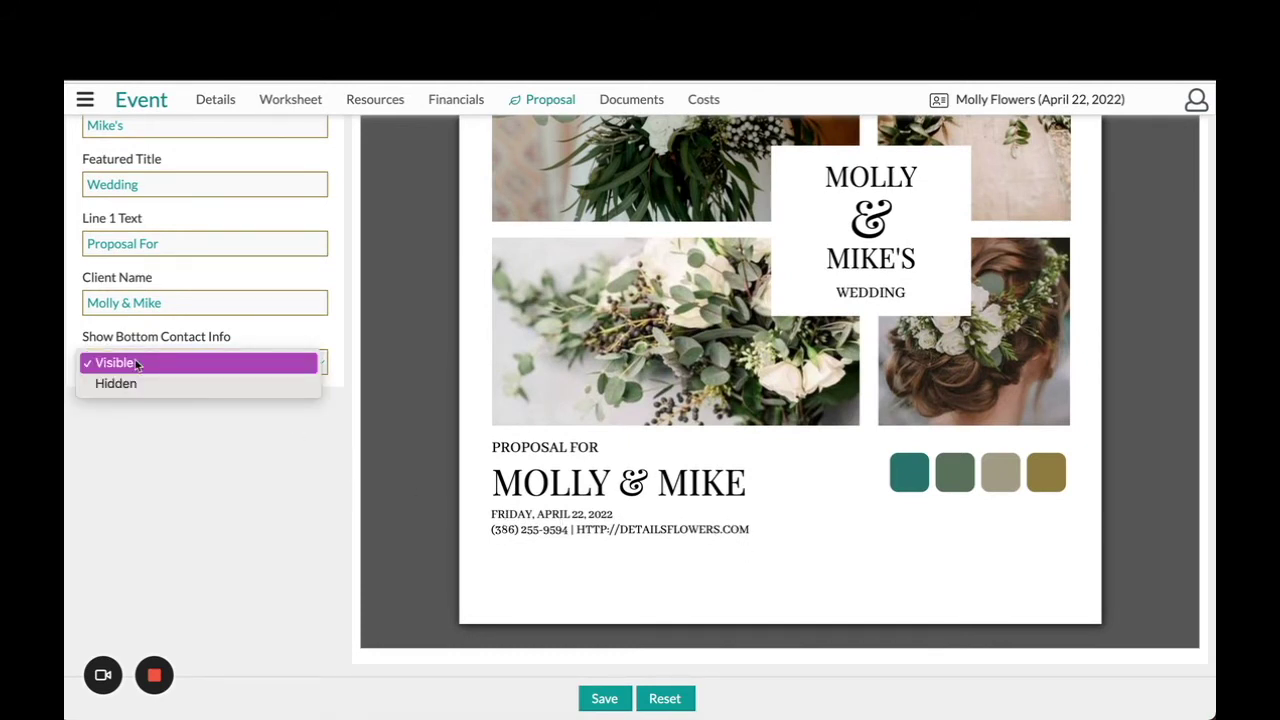
left_click(137, 384)
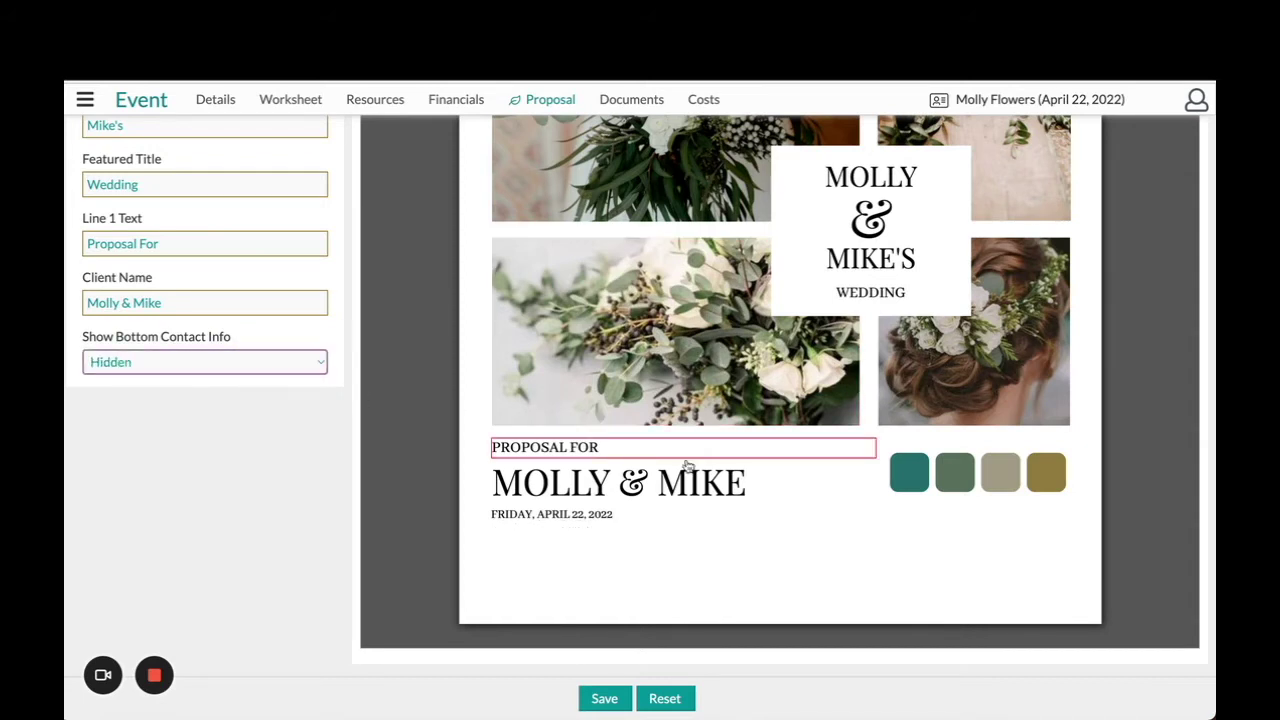
left_click(604, 699)
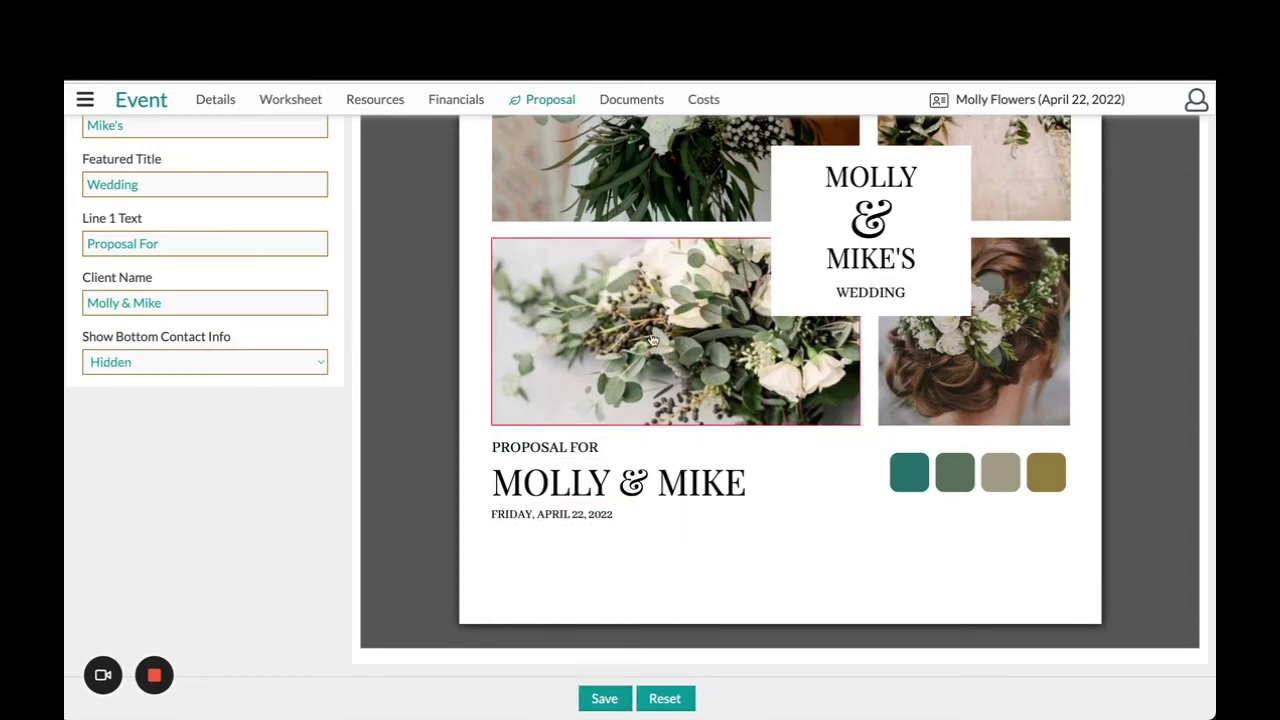
scroll(650, 340, "up", 2)
Step: Show the Concept page and replace Floral Inspiration Image 1 with the green cabbage from Favorite Items
scroll(650, 340, "up", 4)
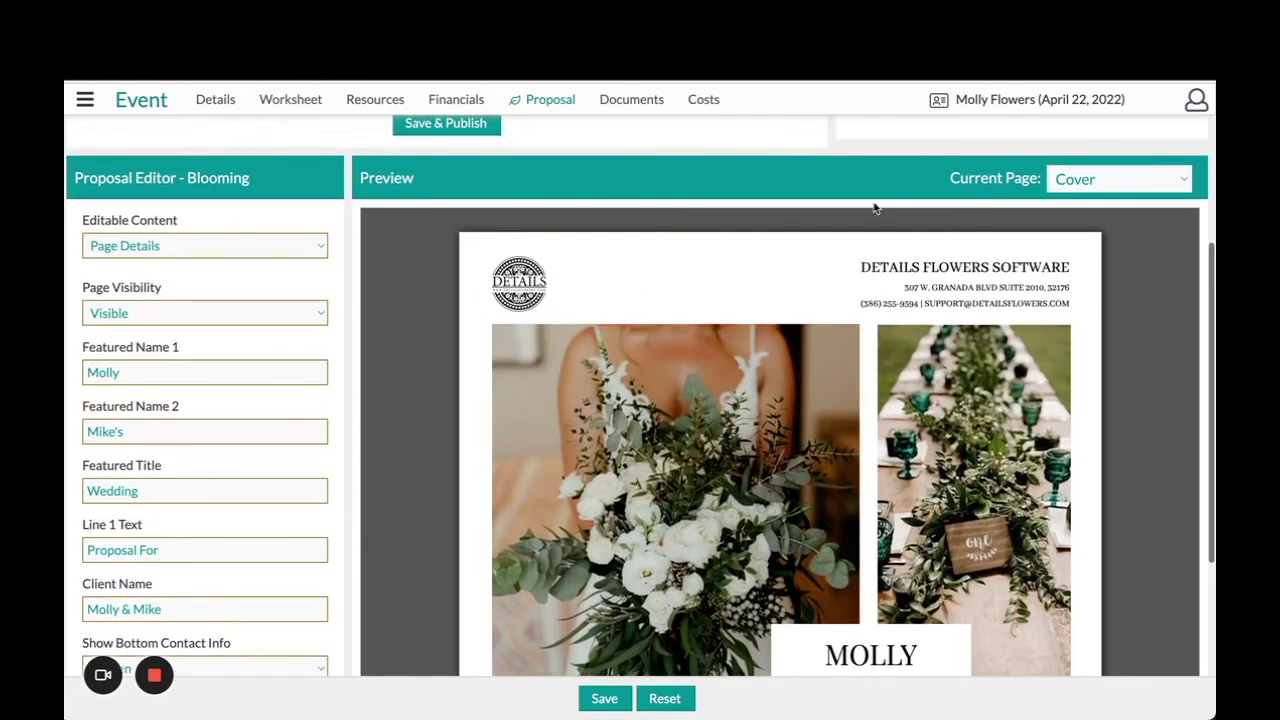
left_click(1104, 184)
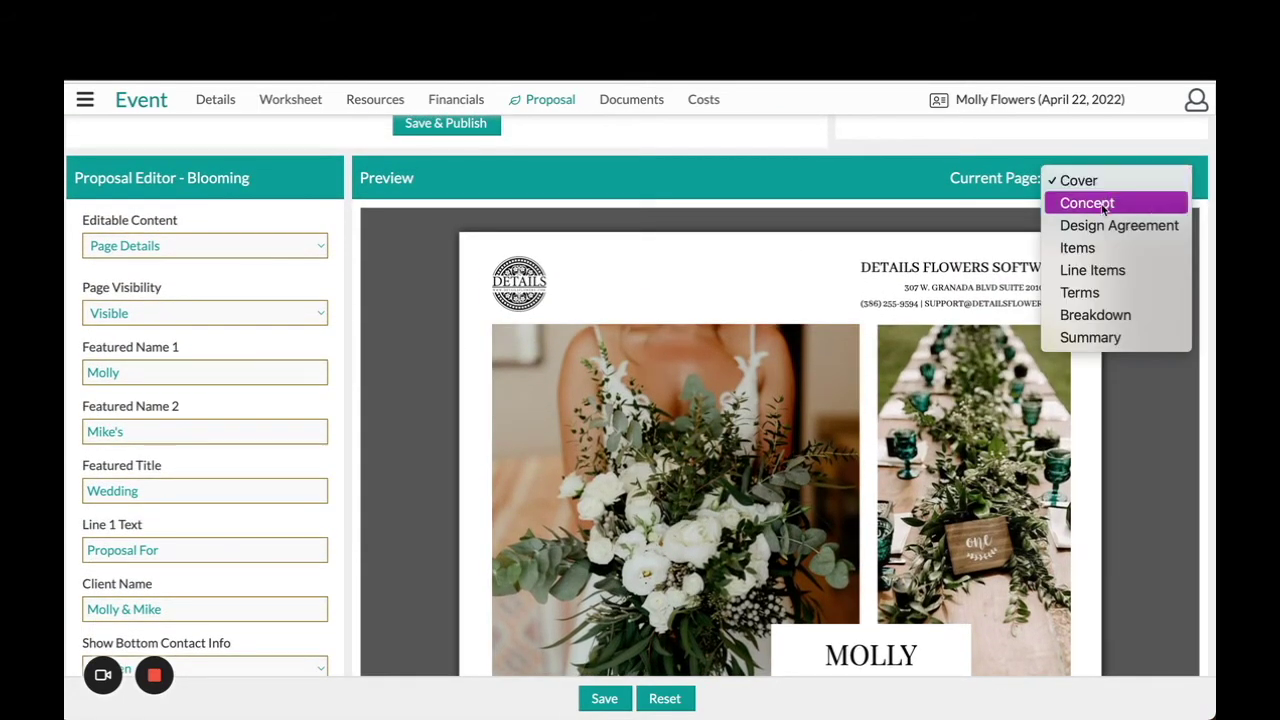
key("Escape")
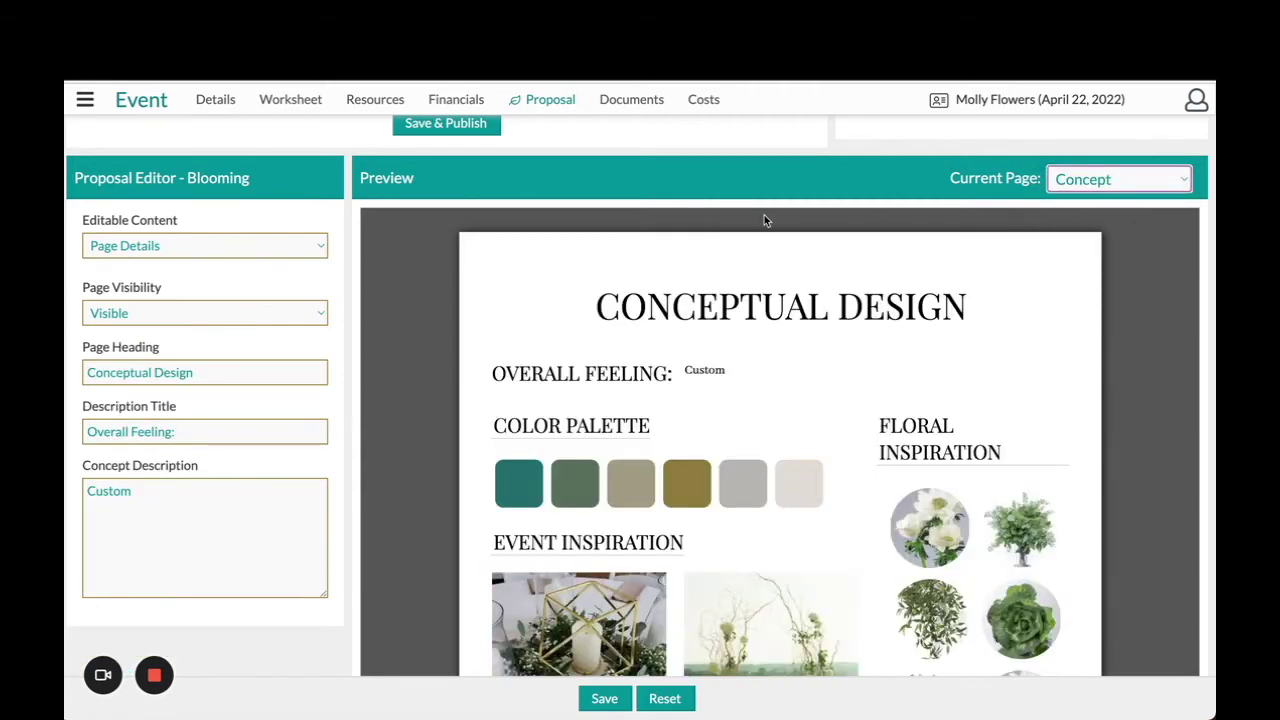
scroll(764, 215, "down", 1)
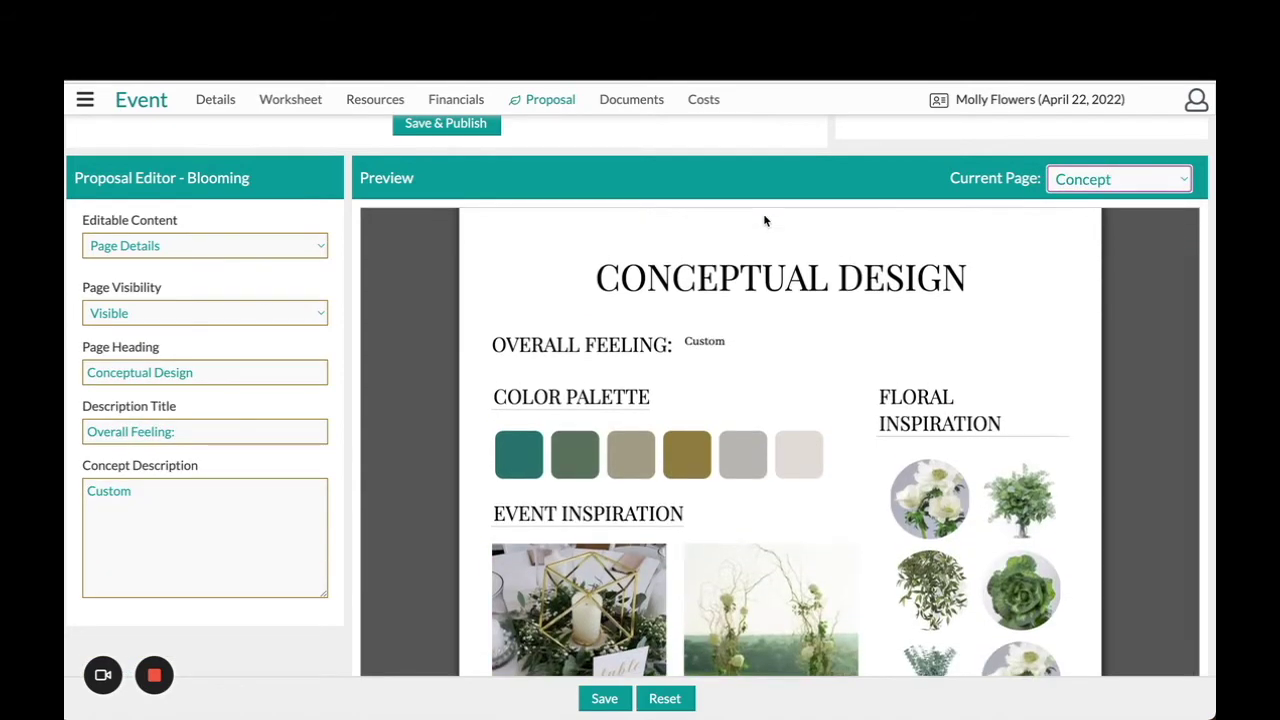
scroll(764, 218, "down", 2)
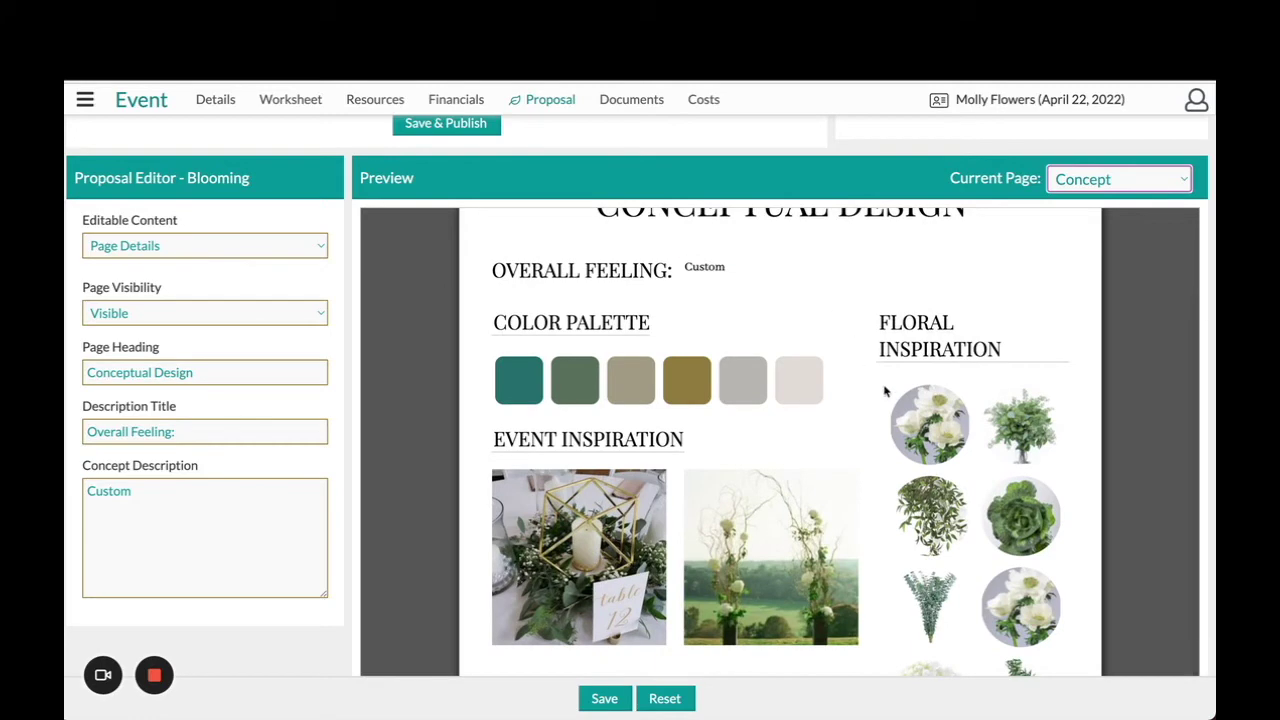
left_click(929, 428)
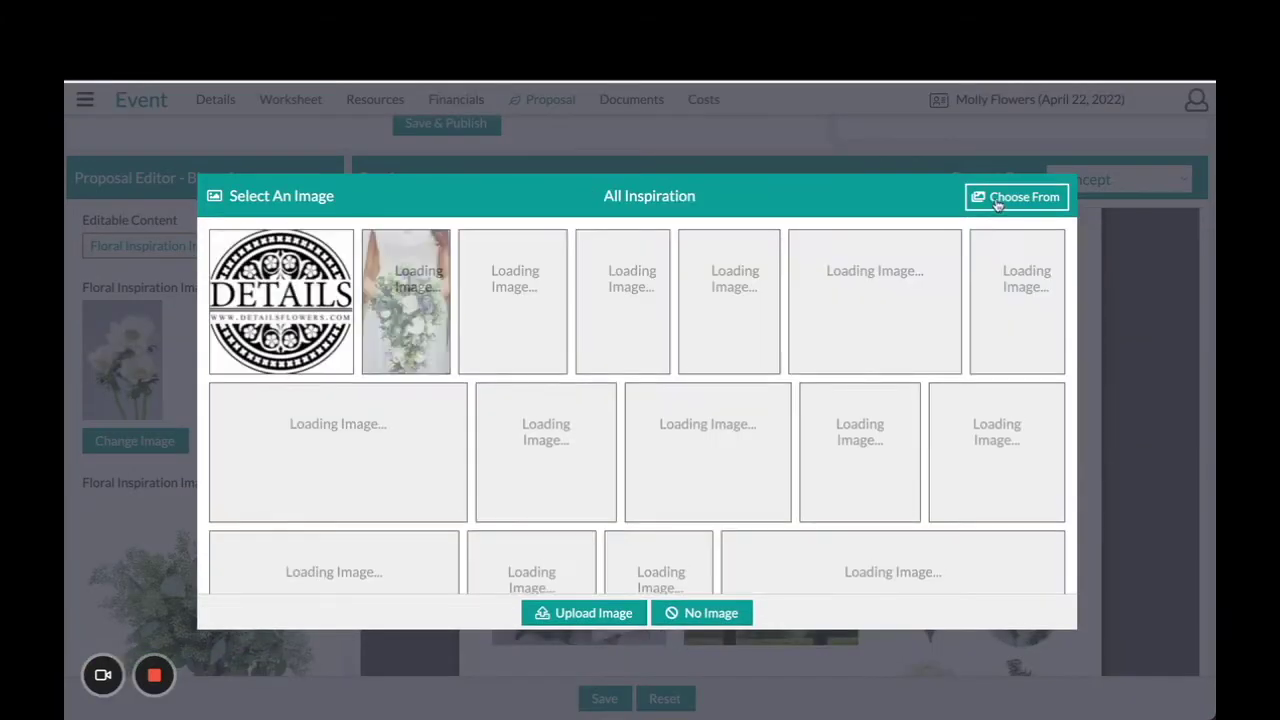
left_click(997, 199)
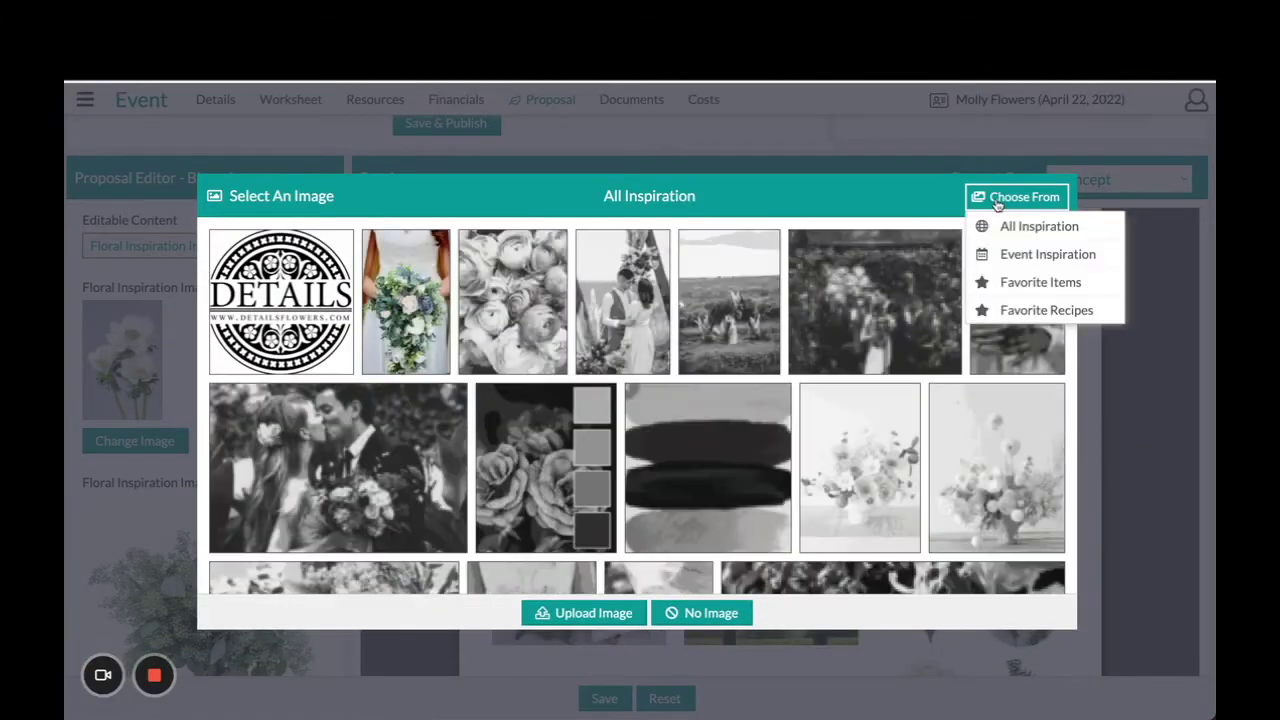
left_click(1052, 286)
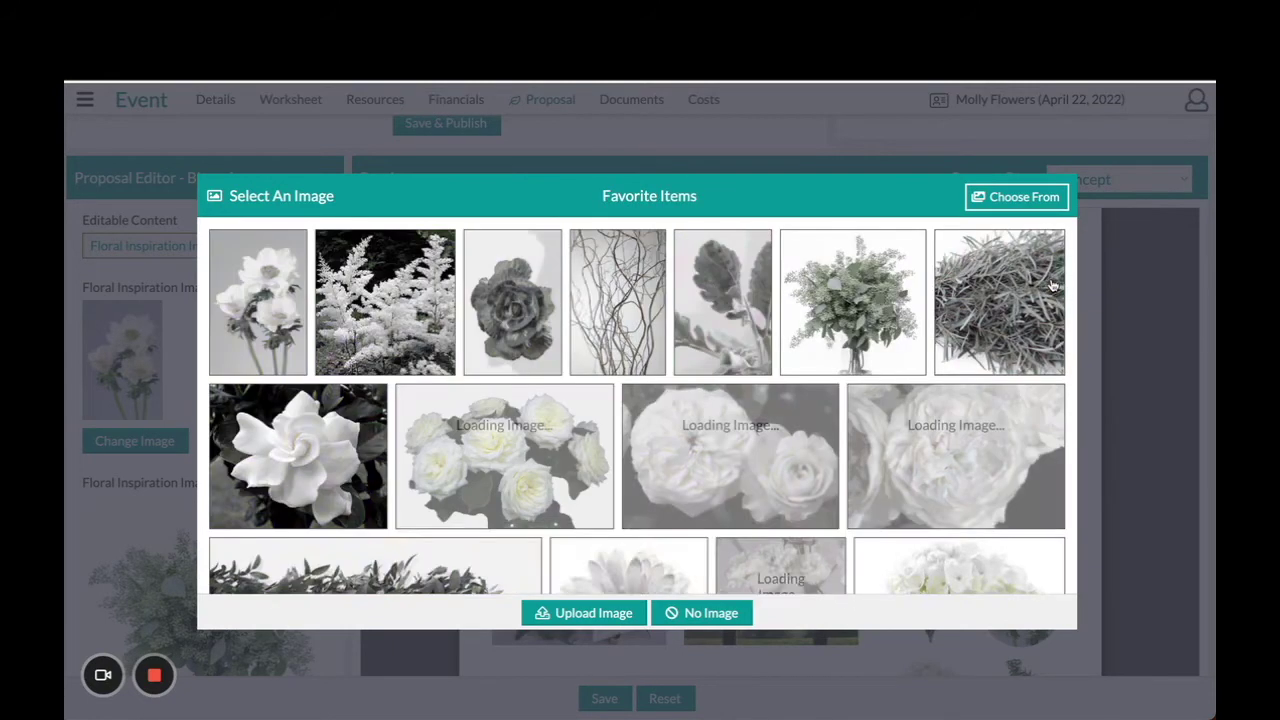
left_click(480, 287)
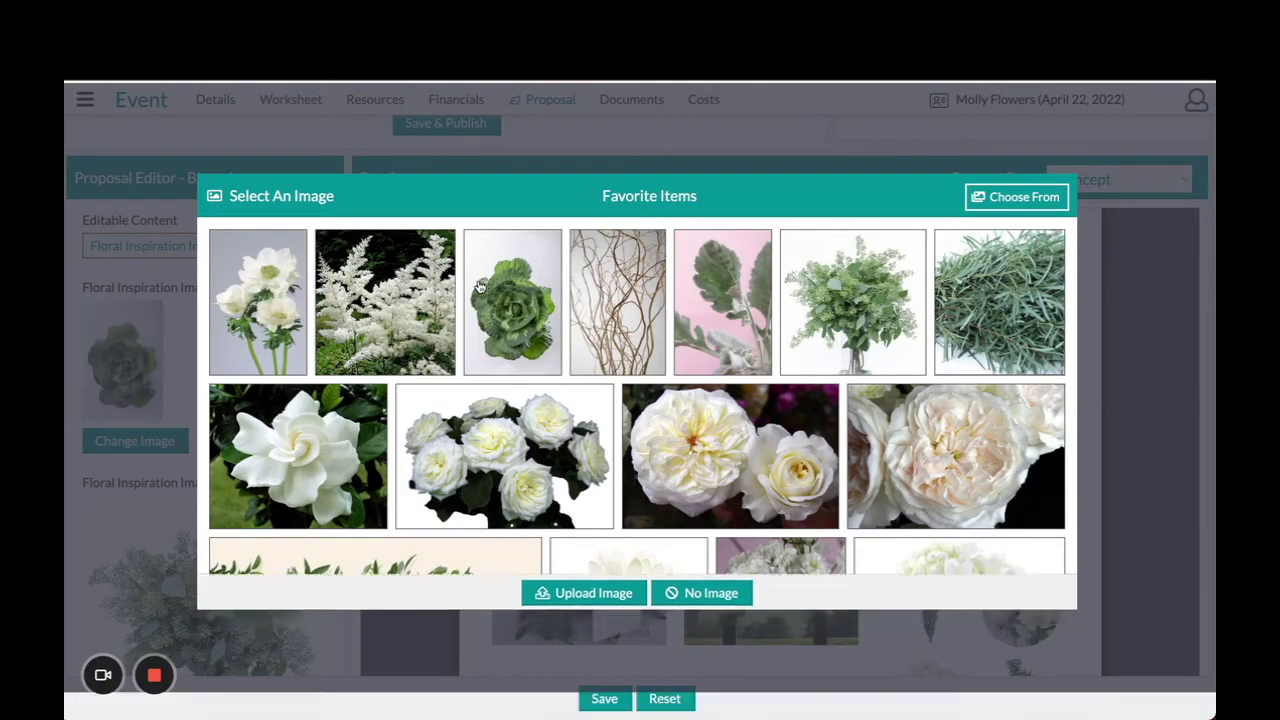
Step: Set the white hydrangea inspiration slot to No Image
scroll(836, 505, "down", 1)
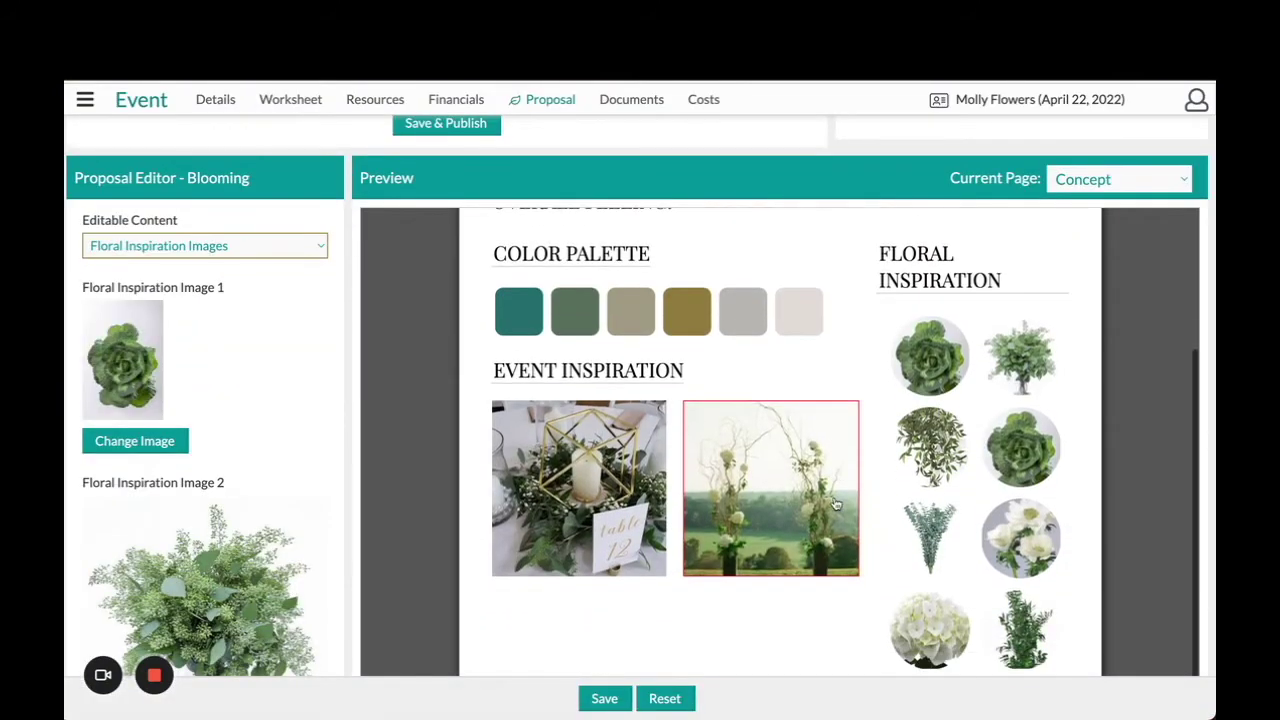
scroll(836, 505, "down", 2)
left_click(918, 506)
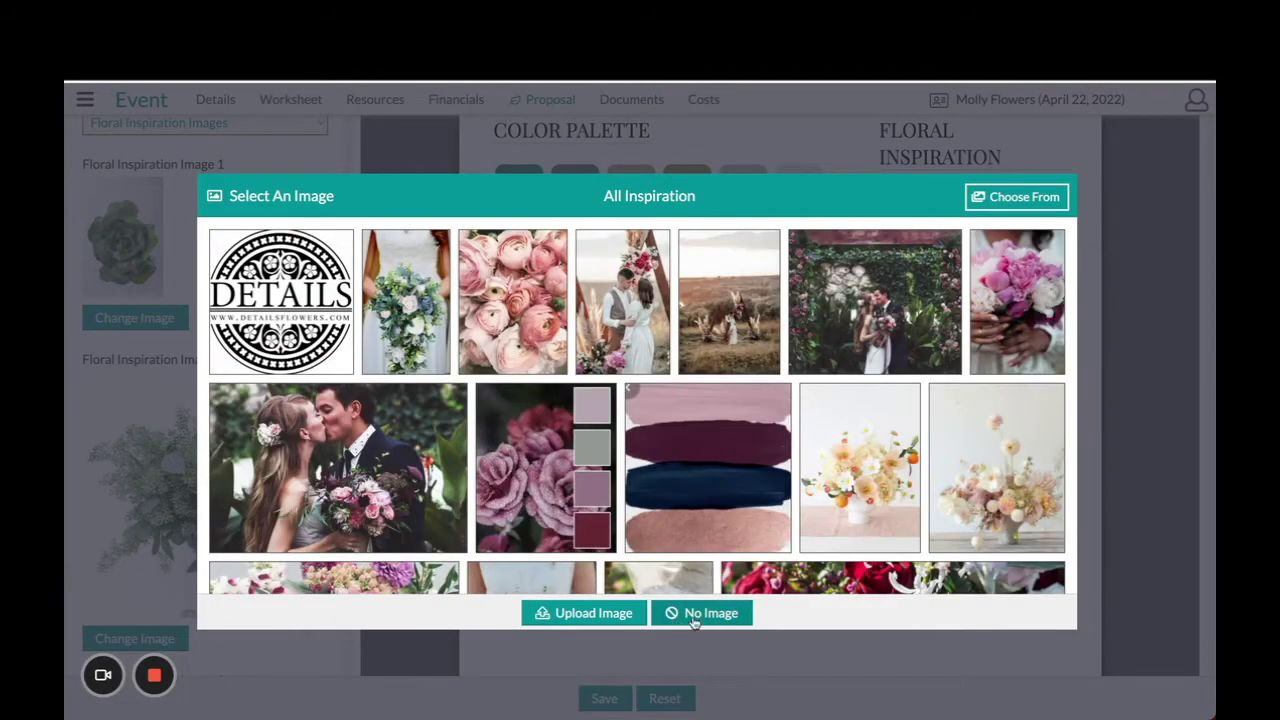
left_click(699, 617)
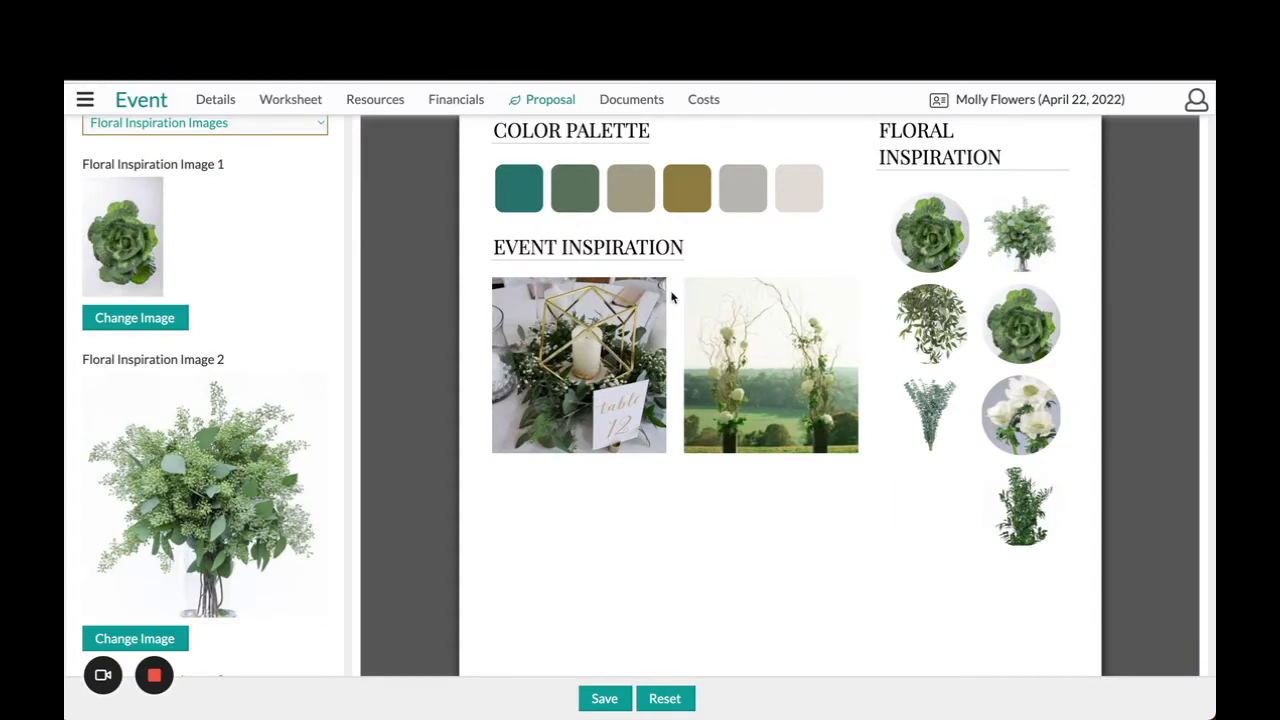
scroll(452, 201, "up", 3)
Step: Switch to Page Details and toggle Concept page visibility to Hidden and back to Visible
scroll(452, 201, "up", 1)
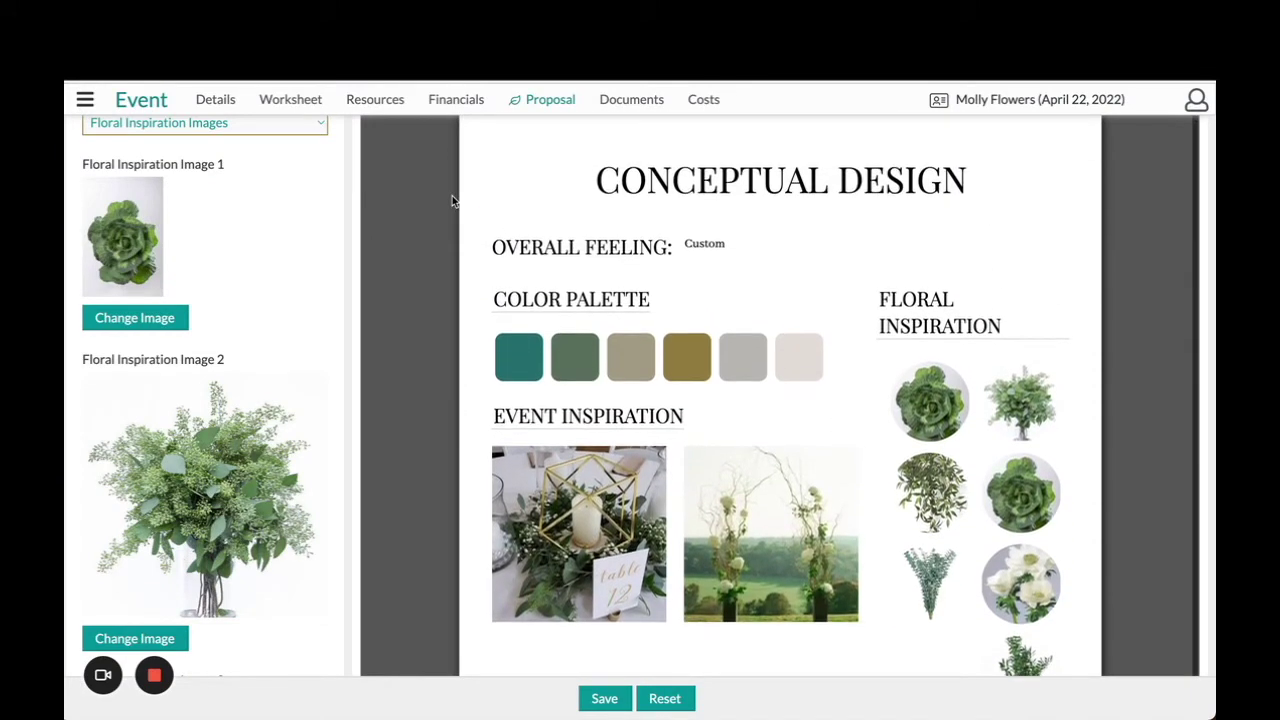
scroll(452, 201, "up", 2)
scroll(452, 201, "up", 1)
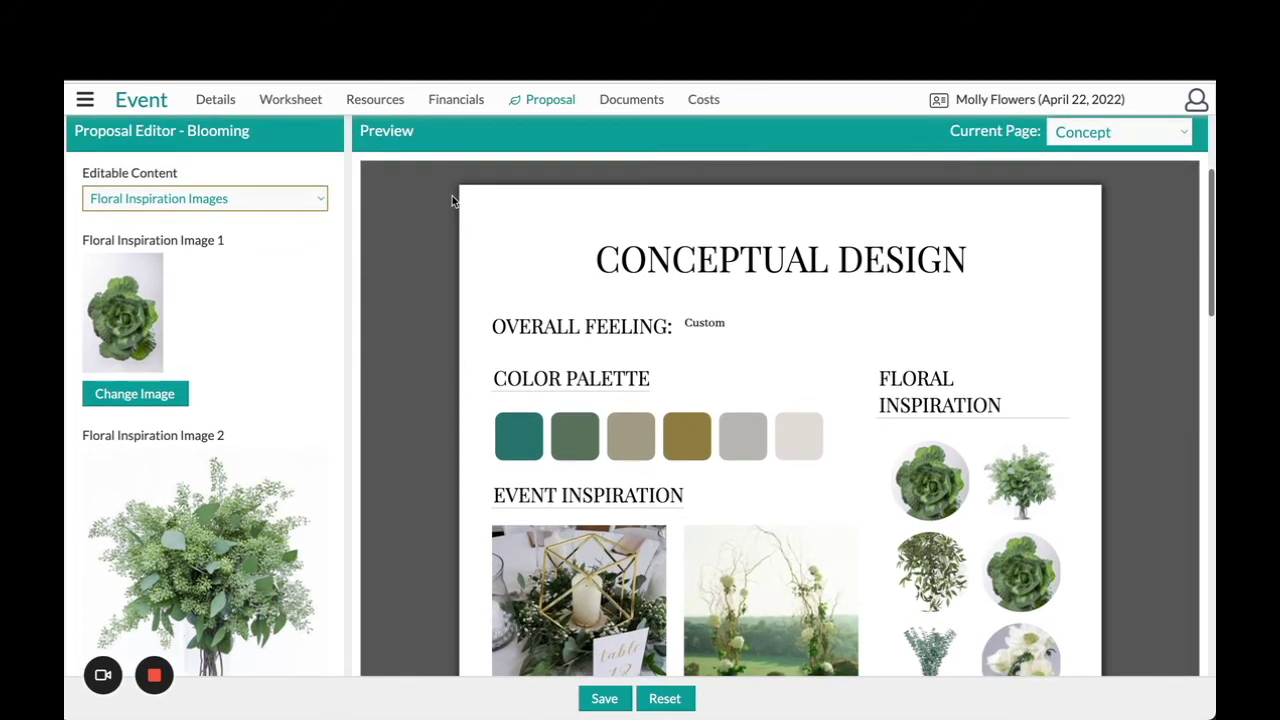
left_click(274, 199)
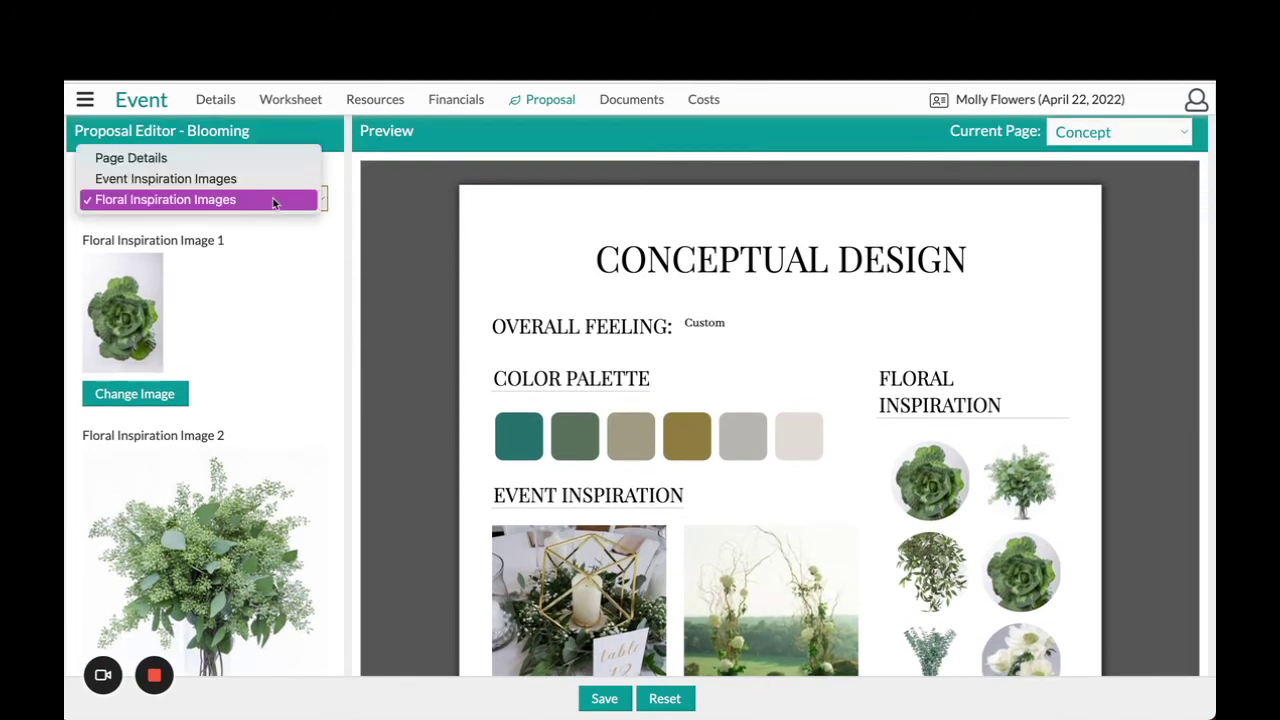
left_click(133, 160)
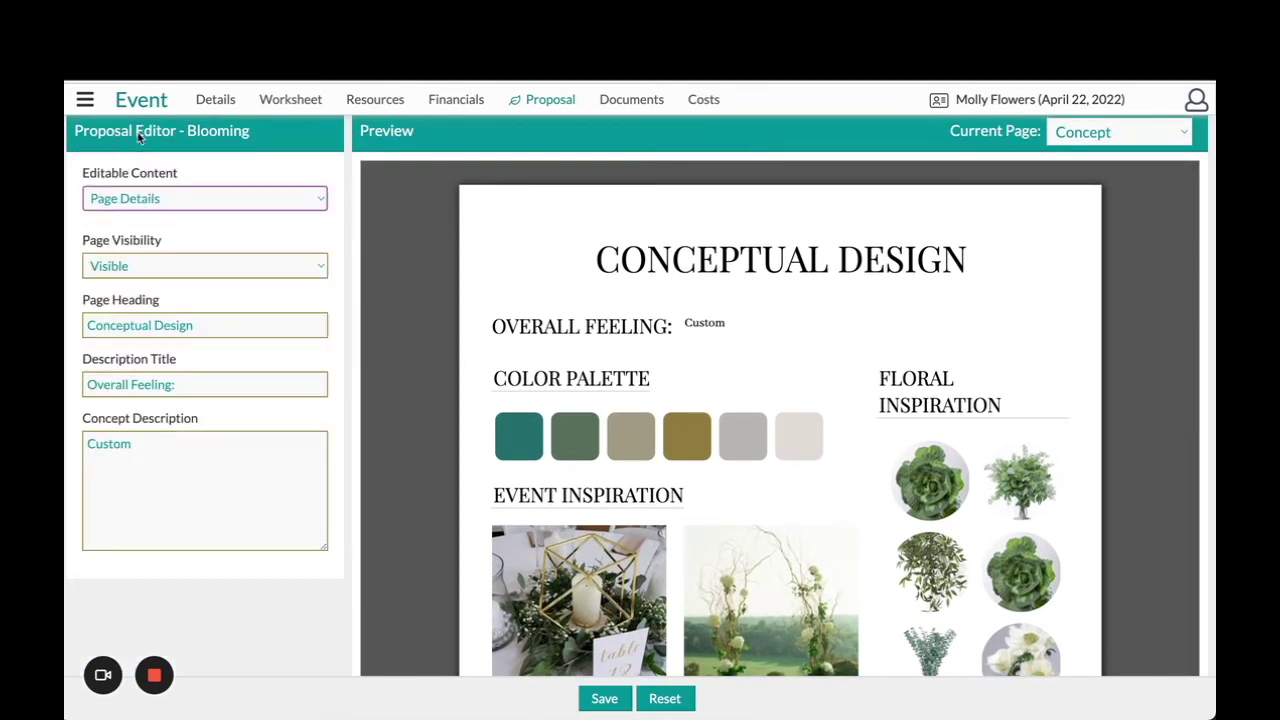
left_click(135, 268)
left_click(135, 288)
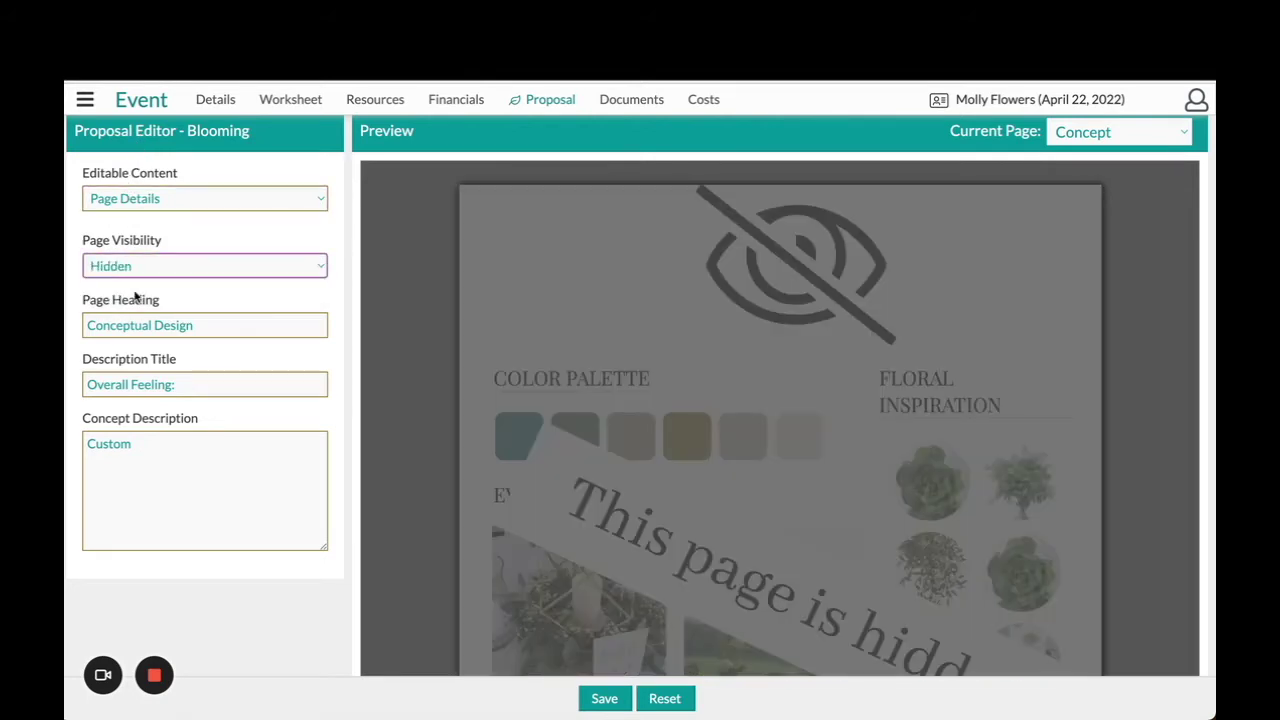
left_click(126, 268)
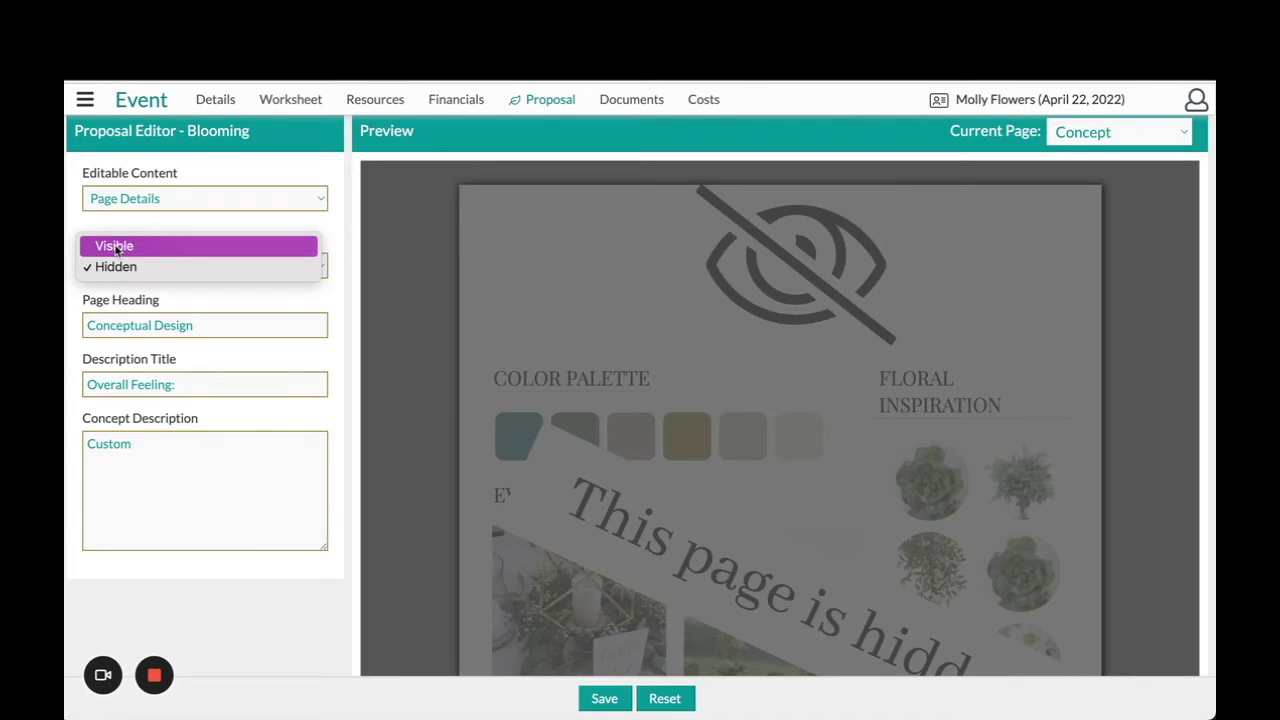
left_click(116, 247)
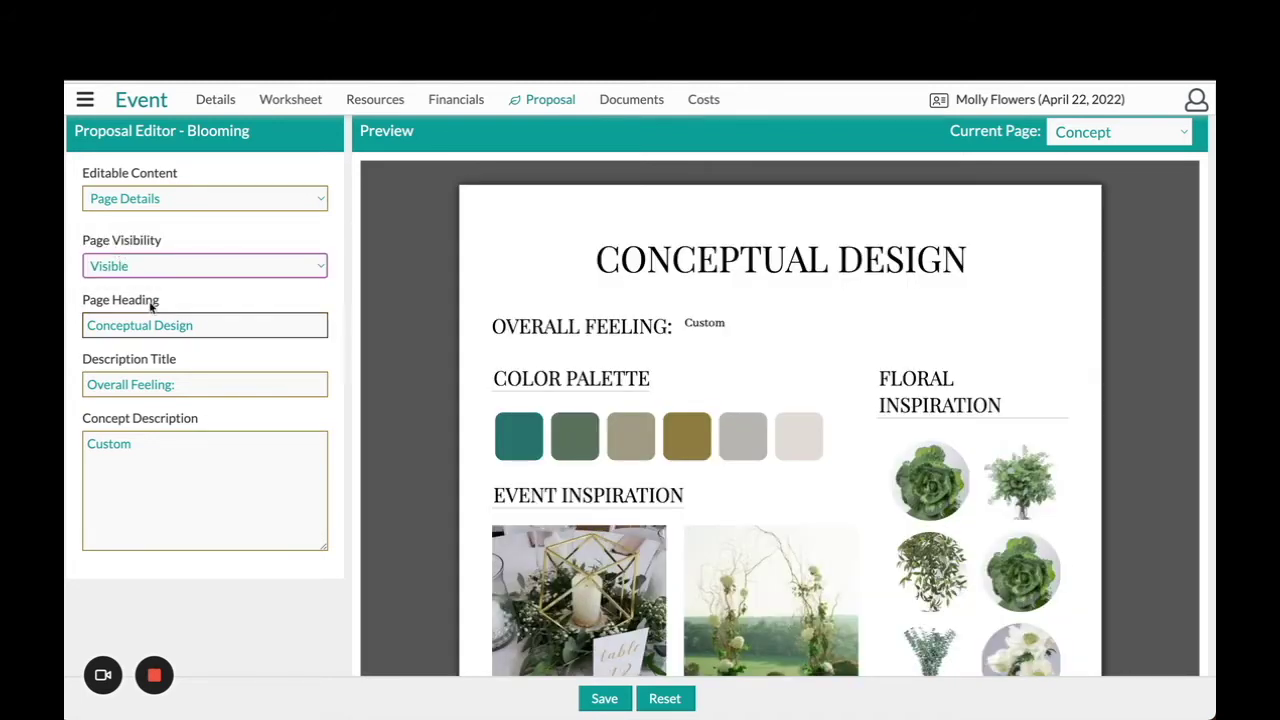
Step: Append XYZ to the Overall Feeling description so it reads Custom XYZ
left_click(183, 375)
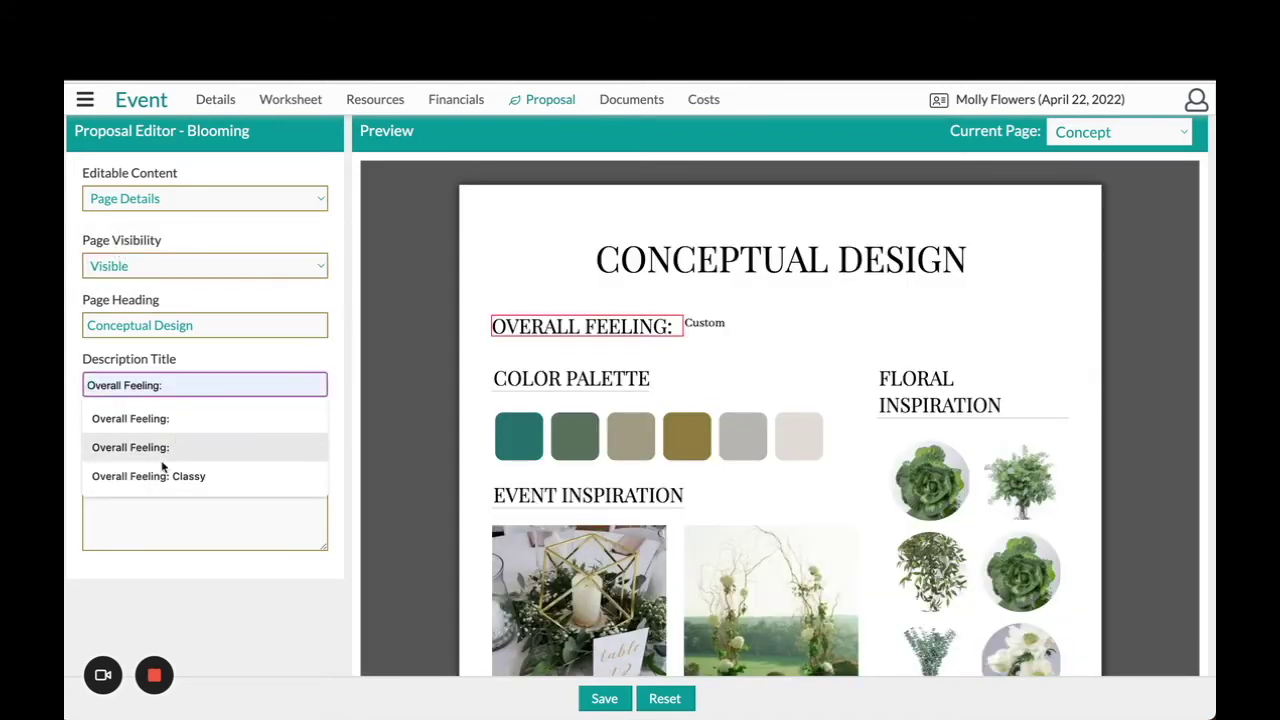
left_click(163, 505)
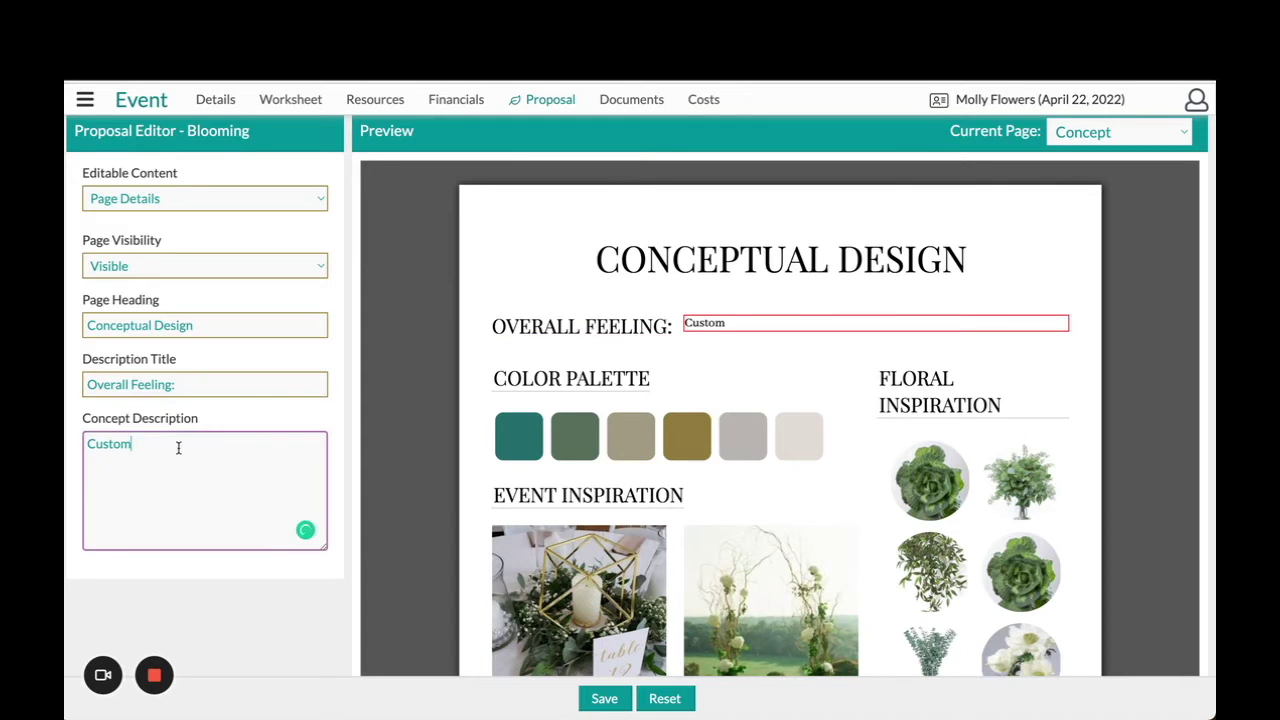
type("XYZ")
left_click(372, 549)
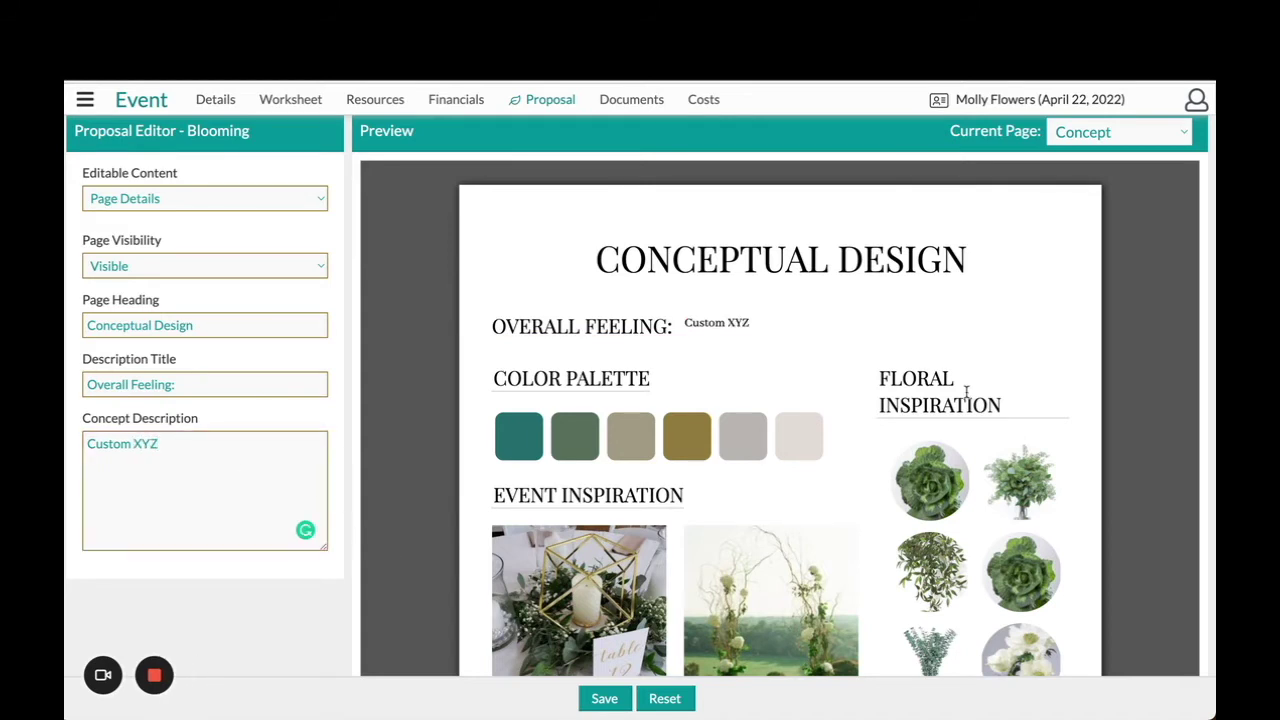
left_click(1085, 133)
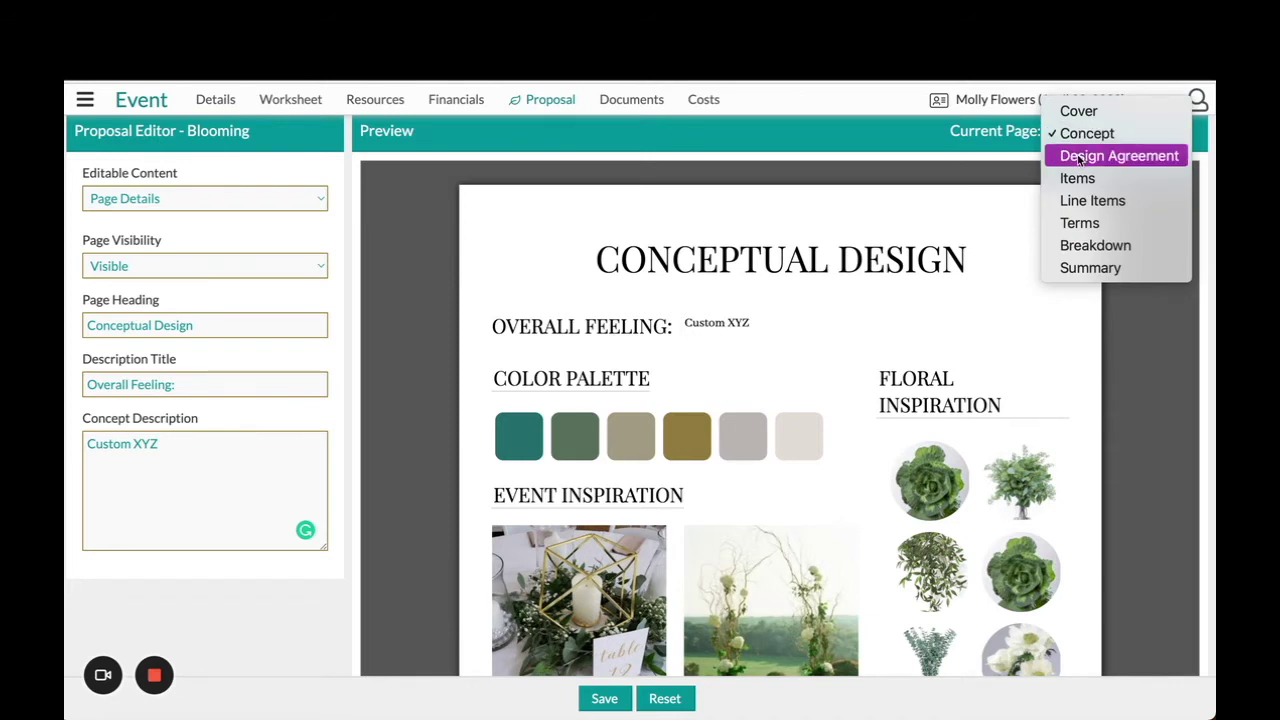
Step: Switch the preview to the Event Design Agreement page and scroll down to the vendor teams
left_click(1080, 158)
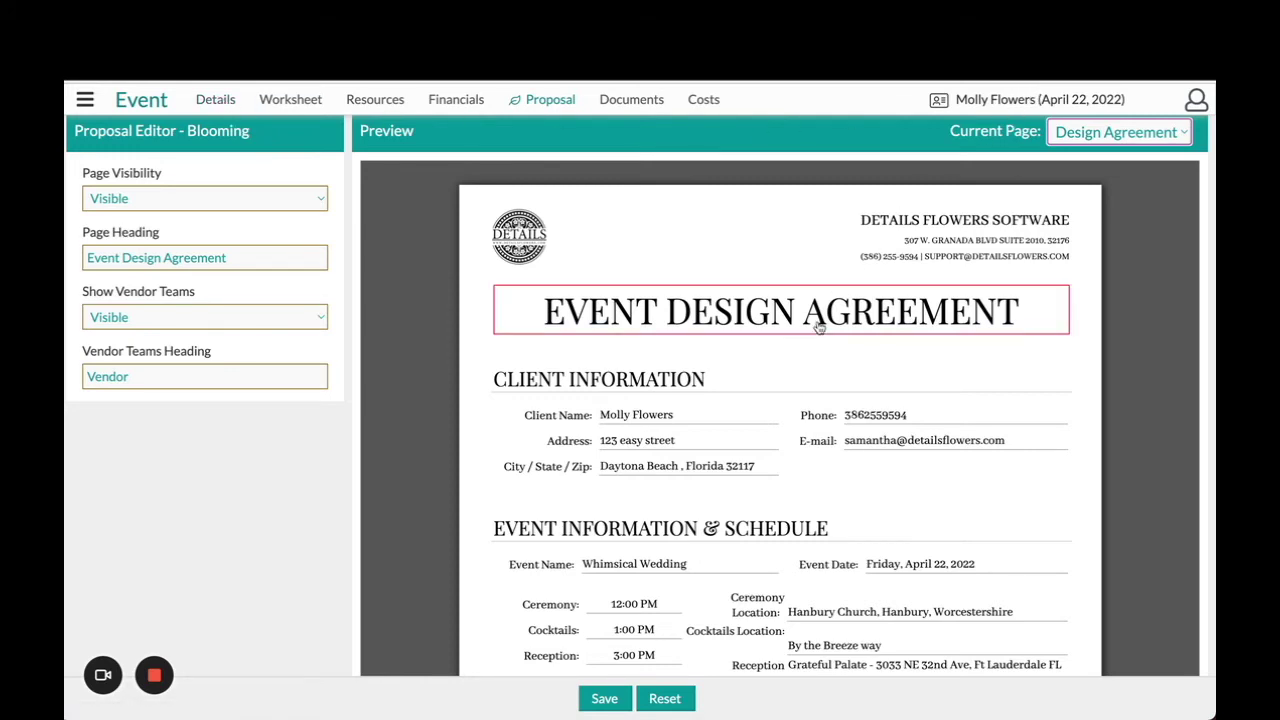
scroll(820, 323, "down", 1)
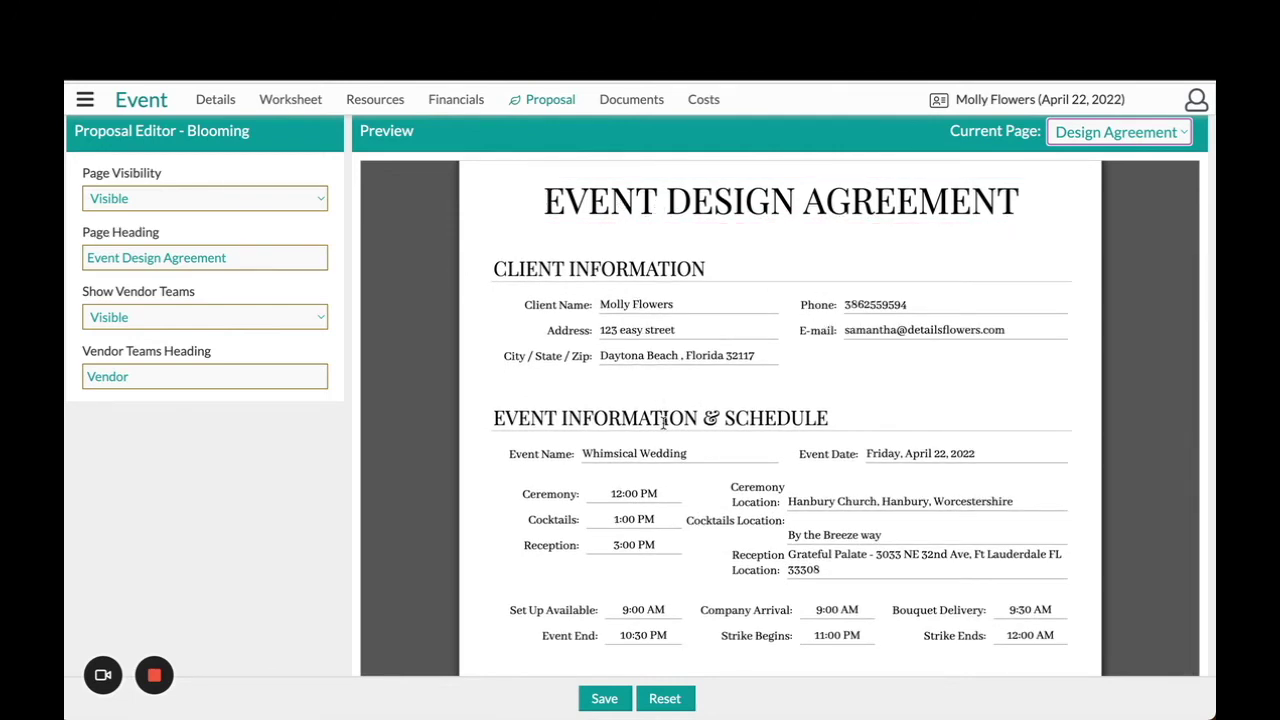
scroll(663, 423, "down", 1)
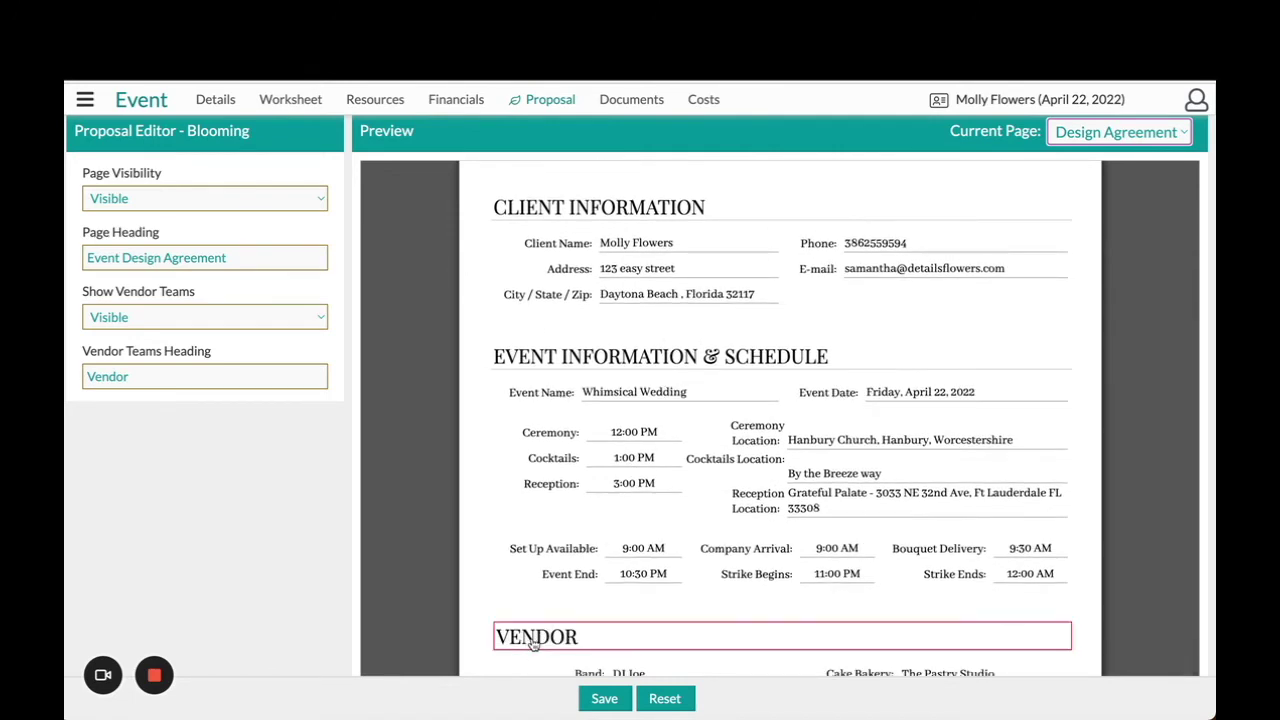
Step: Switch the preview to the Items page and scroll through its categories
left_click(1124, 138)
left_click(1078, 156)
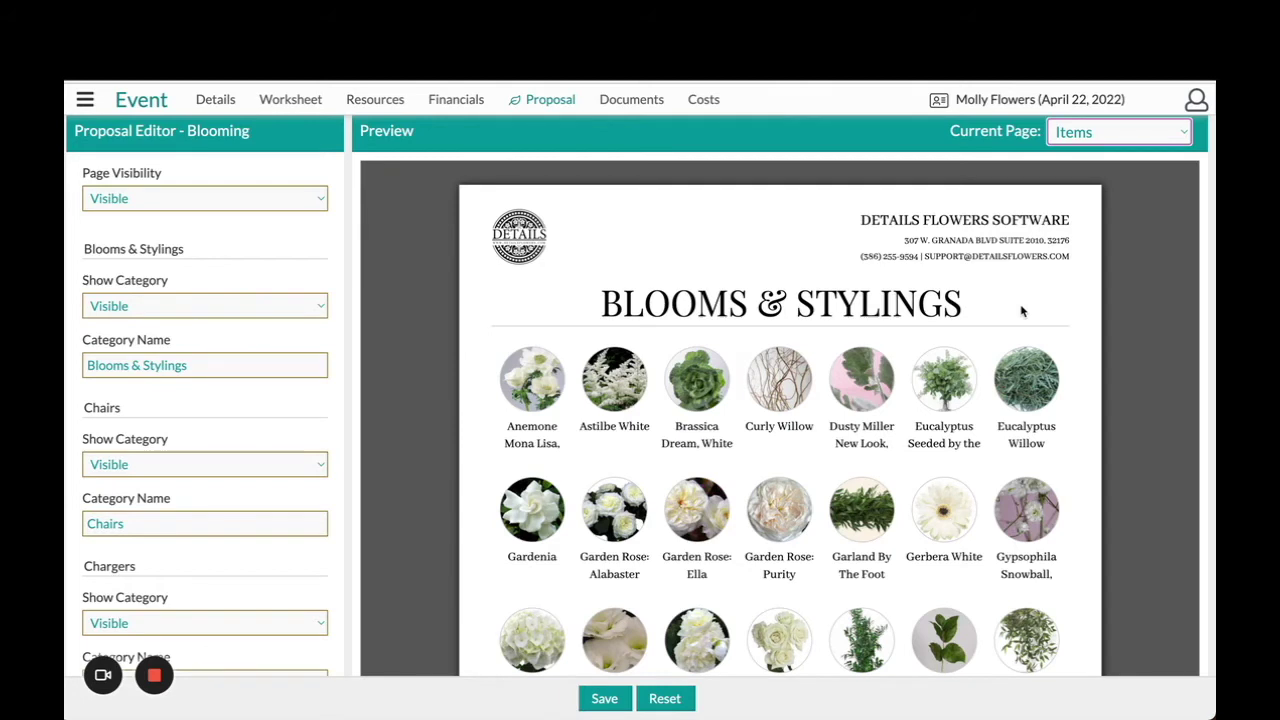
scroll(1021, 311, "down", 1)
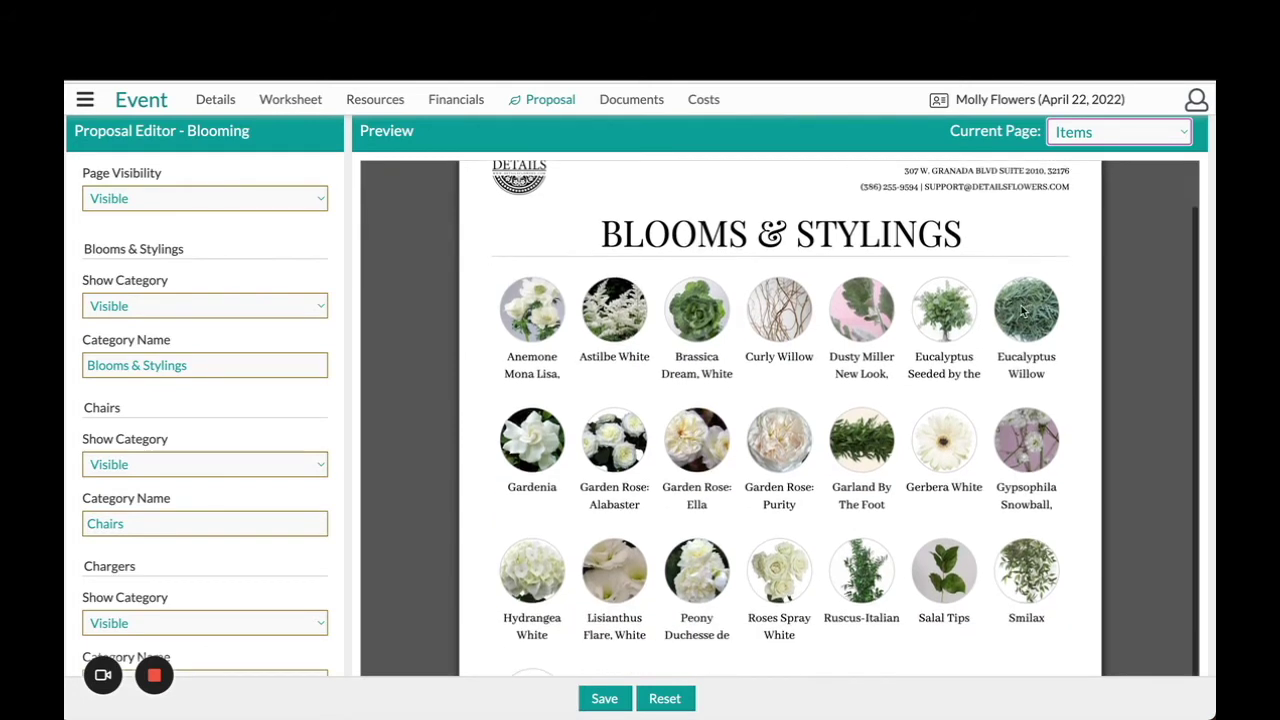
left_click(546, 318)
scroll(839, 416, "down", 5)
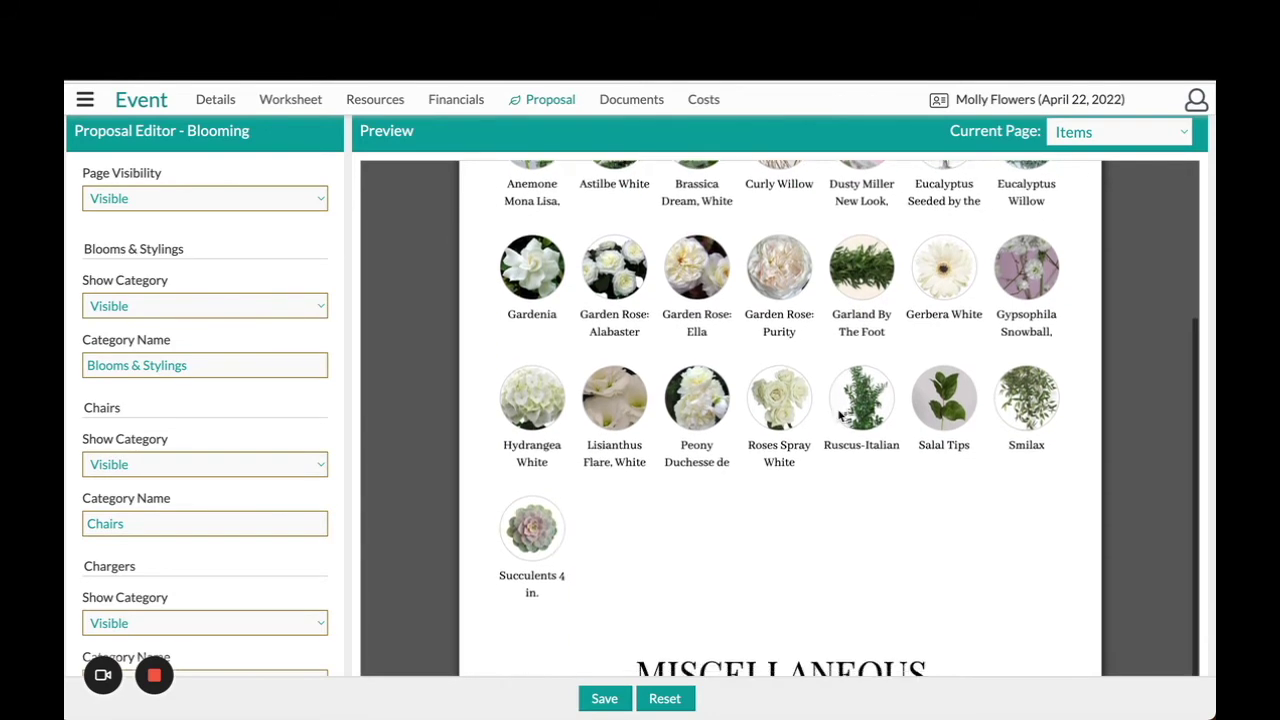
scroll(839, 416, "down", 4)
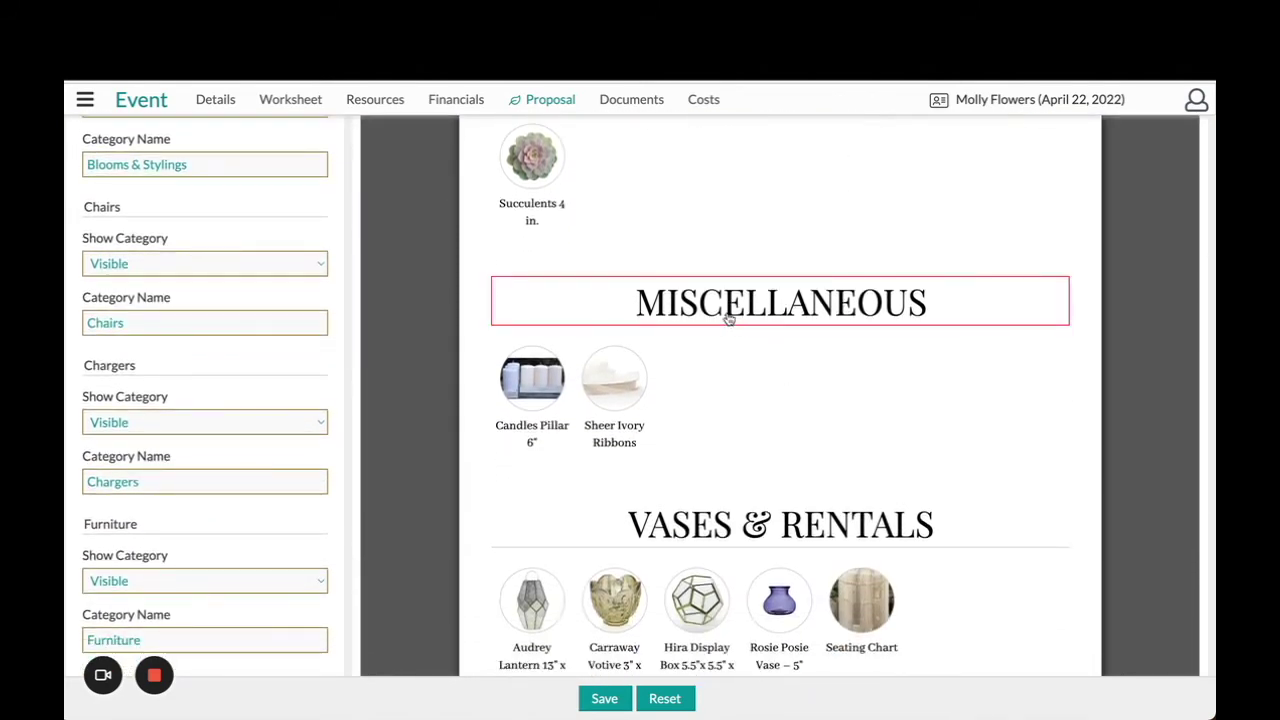
Step: Set the Miscellaneous category's Show Category to Hidden and save
left_click(728, 316)
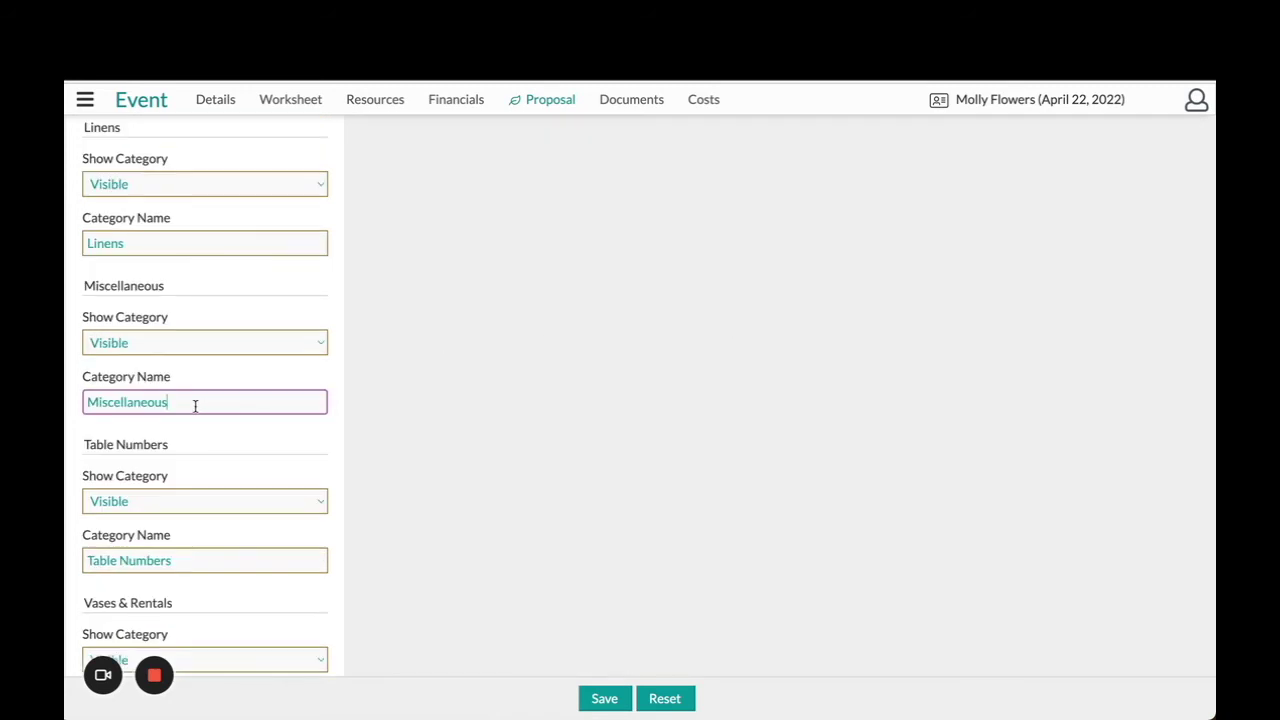
left_click_drag(195, 405, 64, 400)
left_click(125, 345)
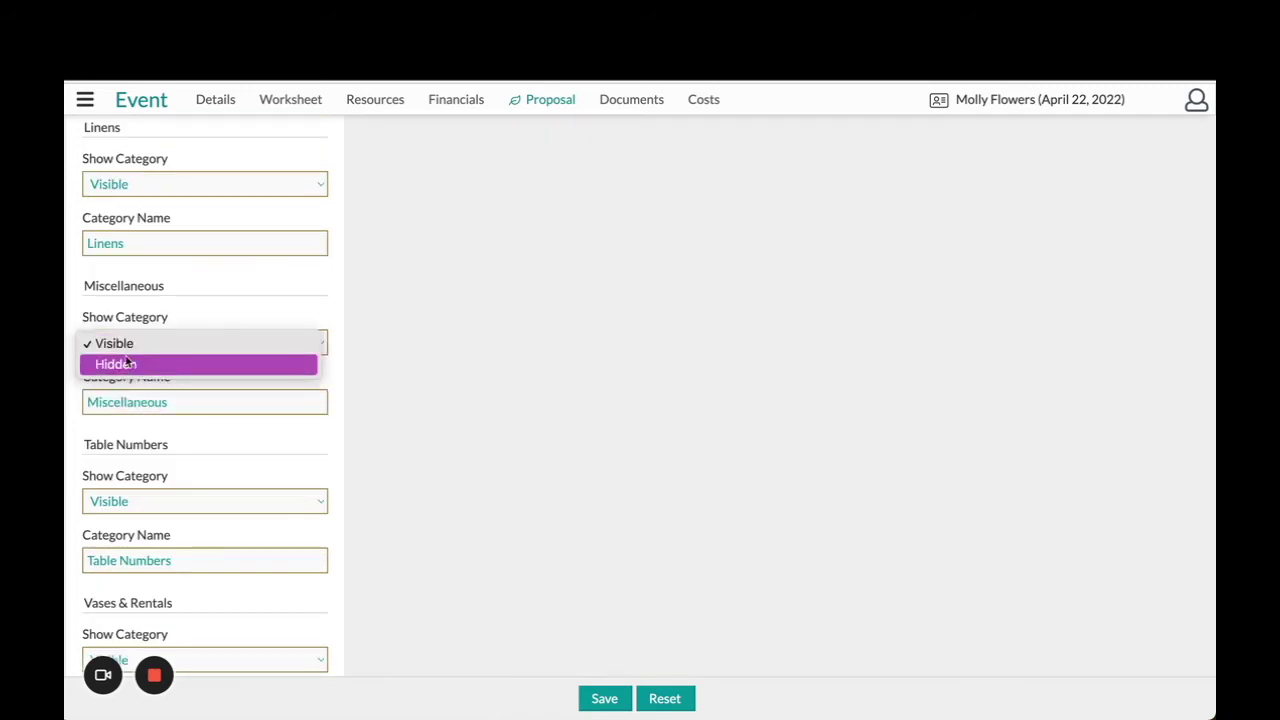
left_click(129, 365)
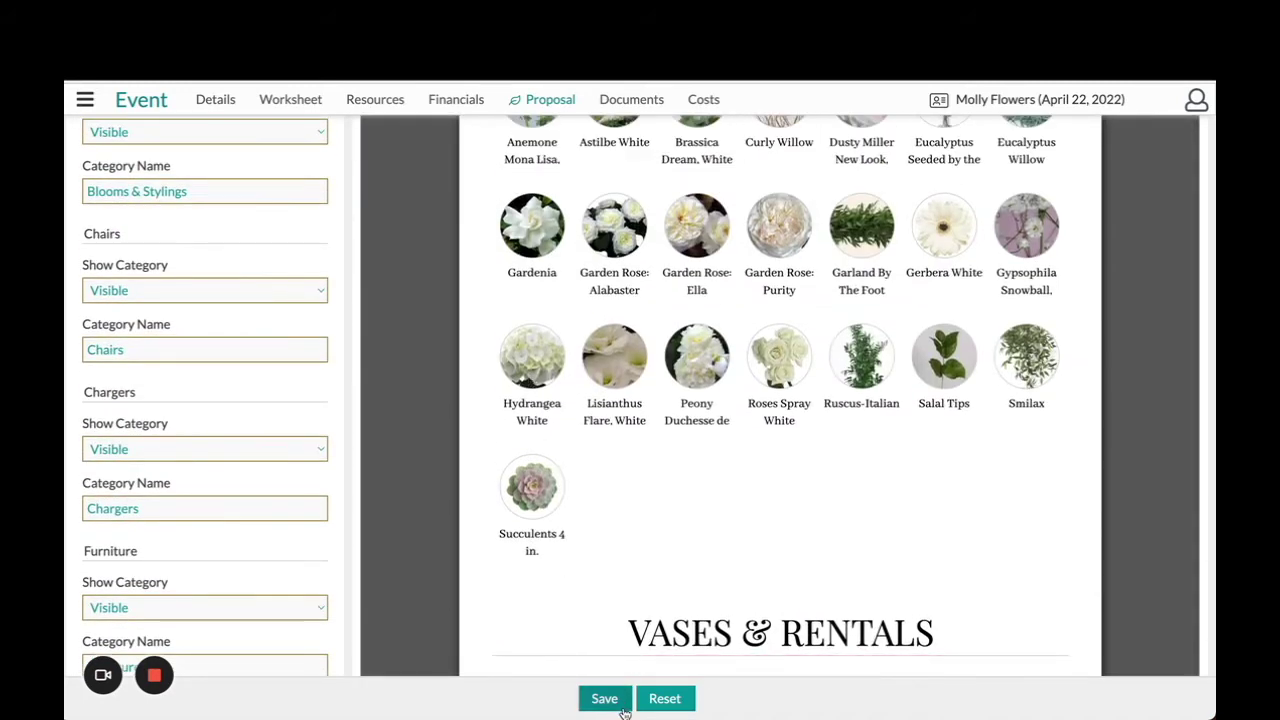
left_click(620, 700)
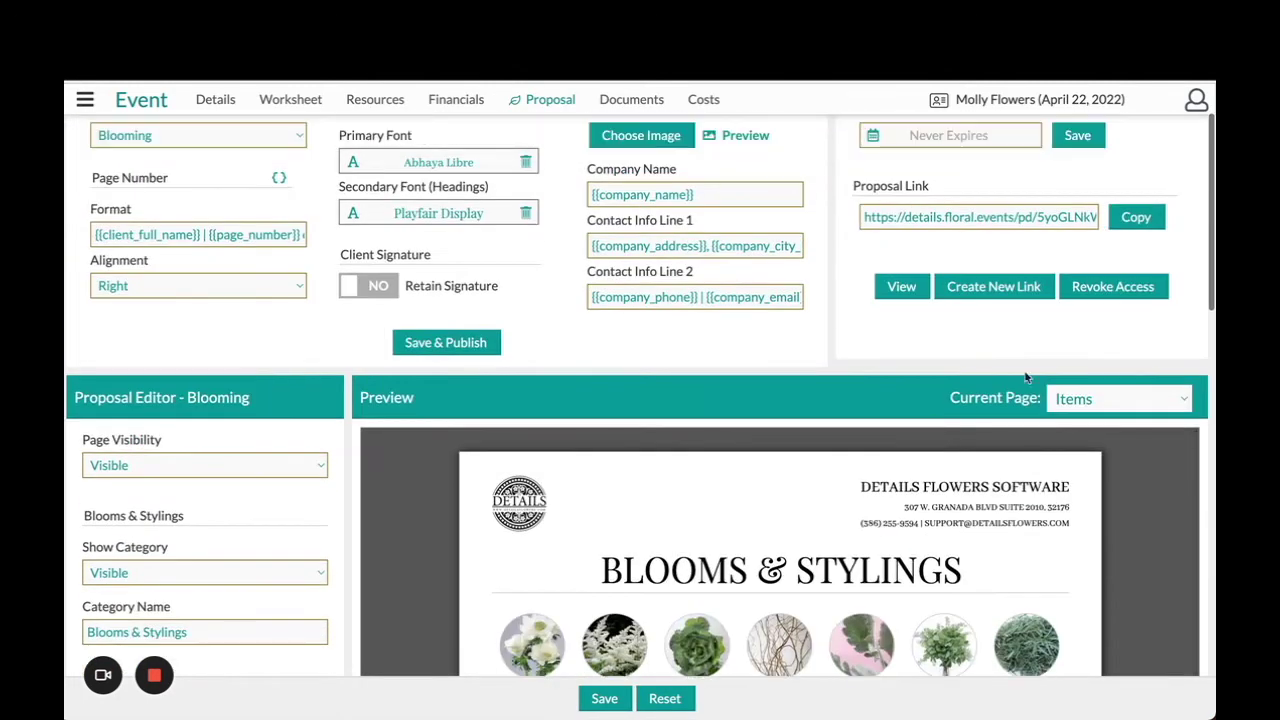
Step: Switch the preview to the Line Items page and scroll through it
left_click(1113, 405)
left_click(1089, 420)
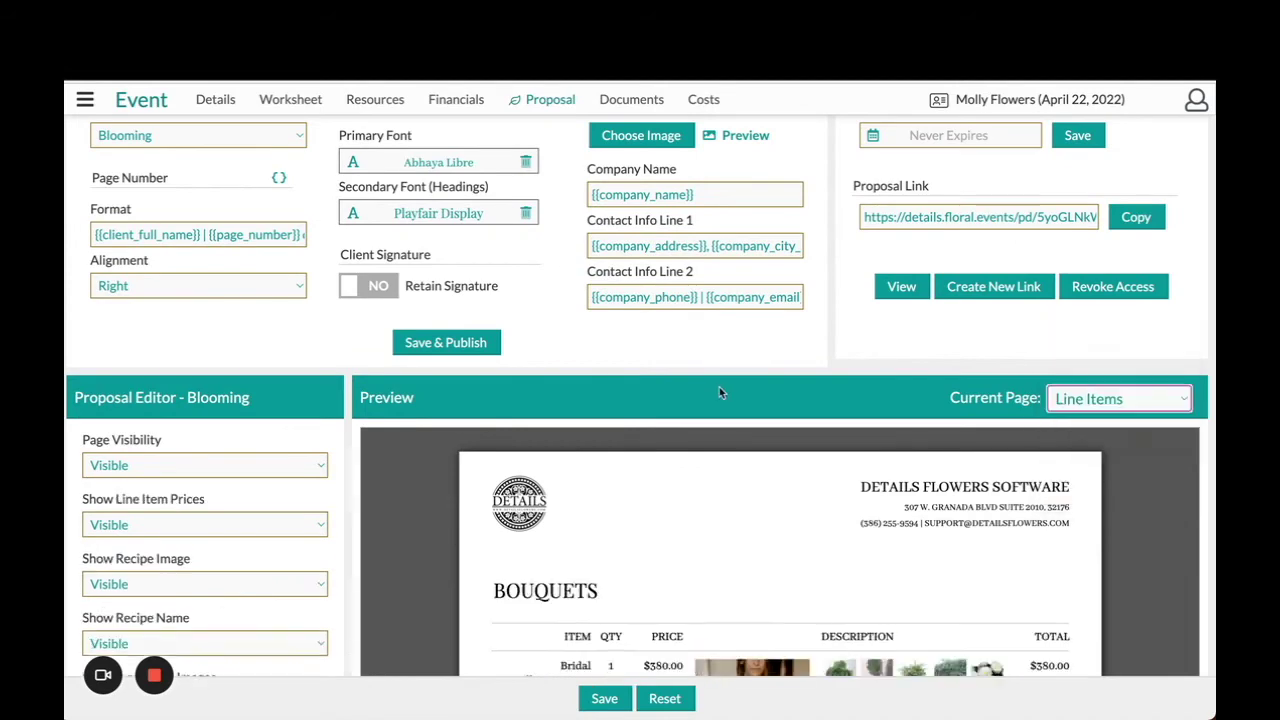
scroll(719, 390, "down", 2)
scroll(719, 392, "down", 3)
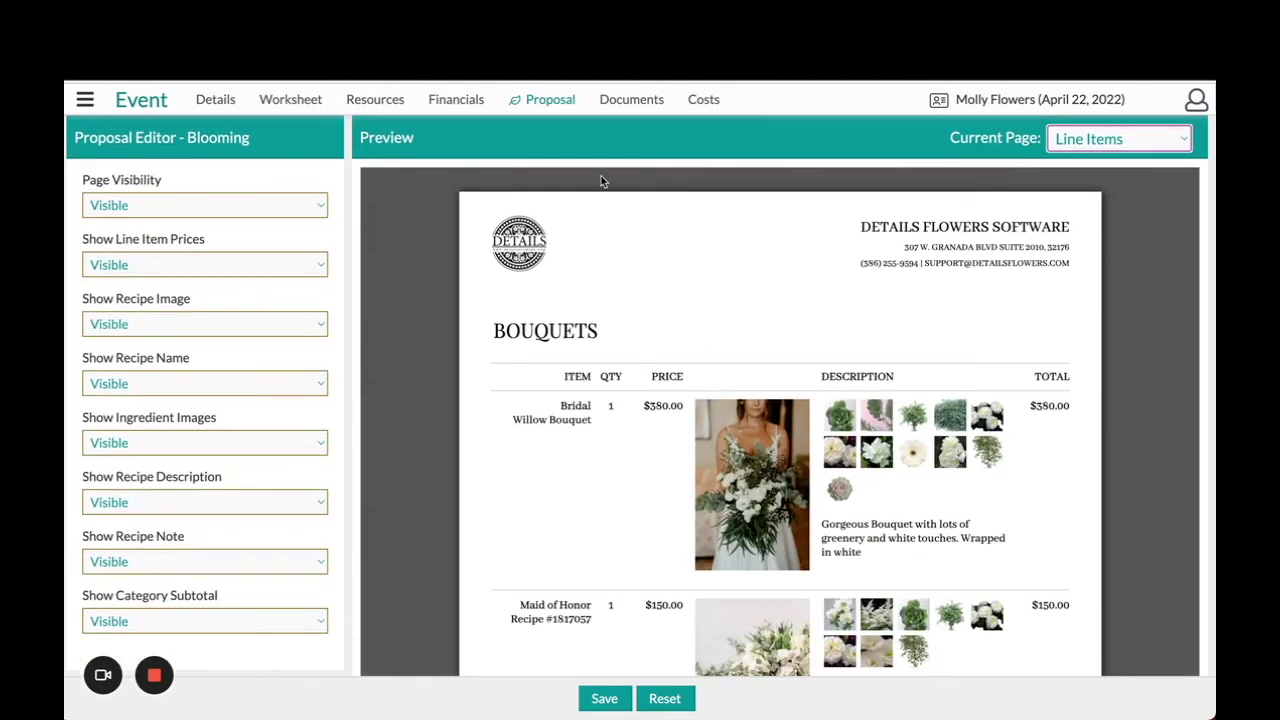
scroll(600, 181, "down", 1)
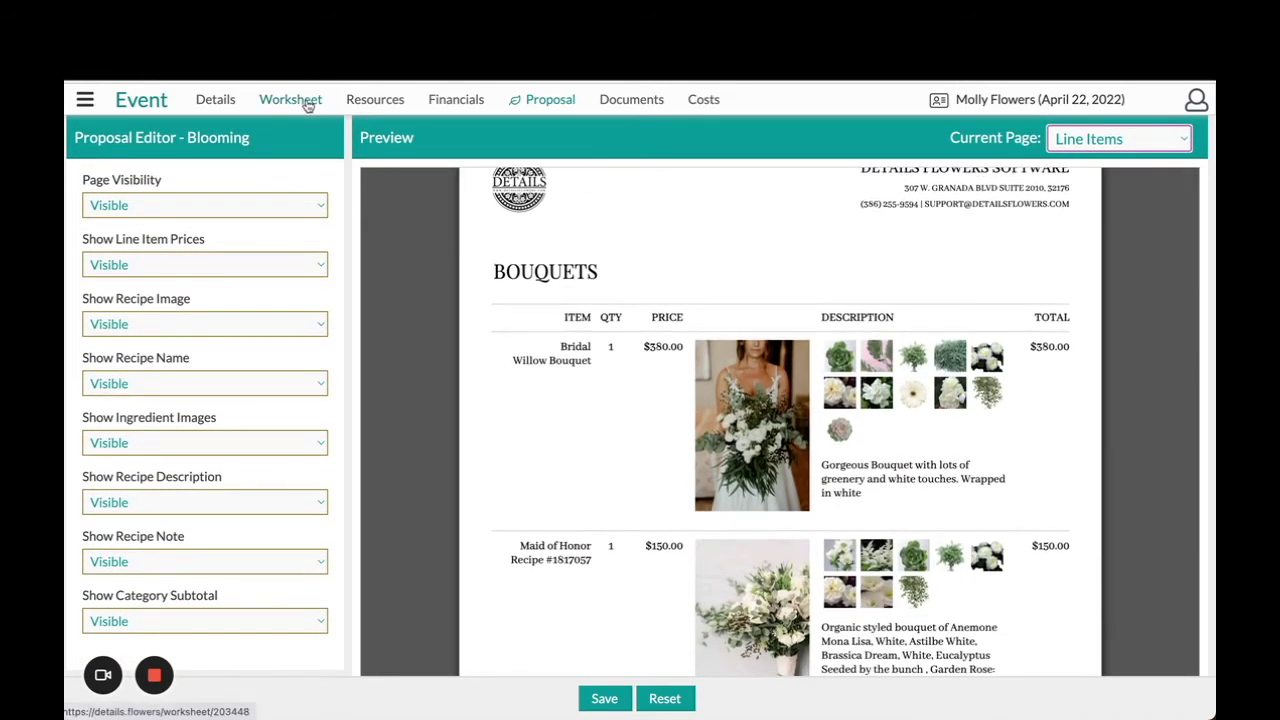
scroll(614, 372, "down", 2)
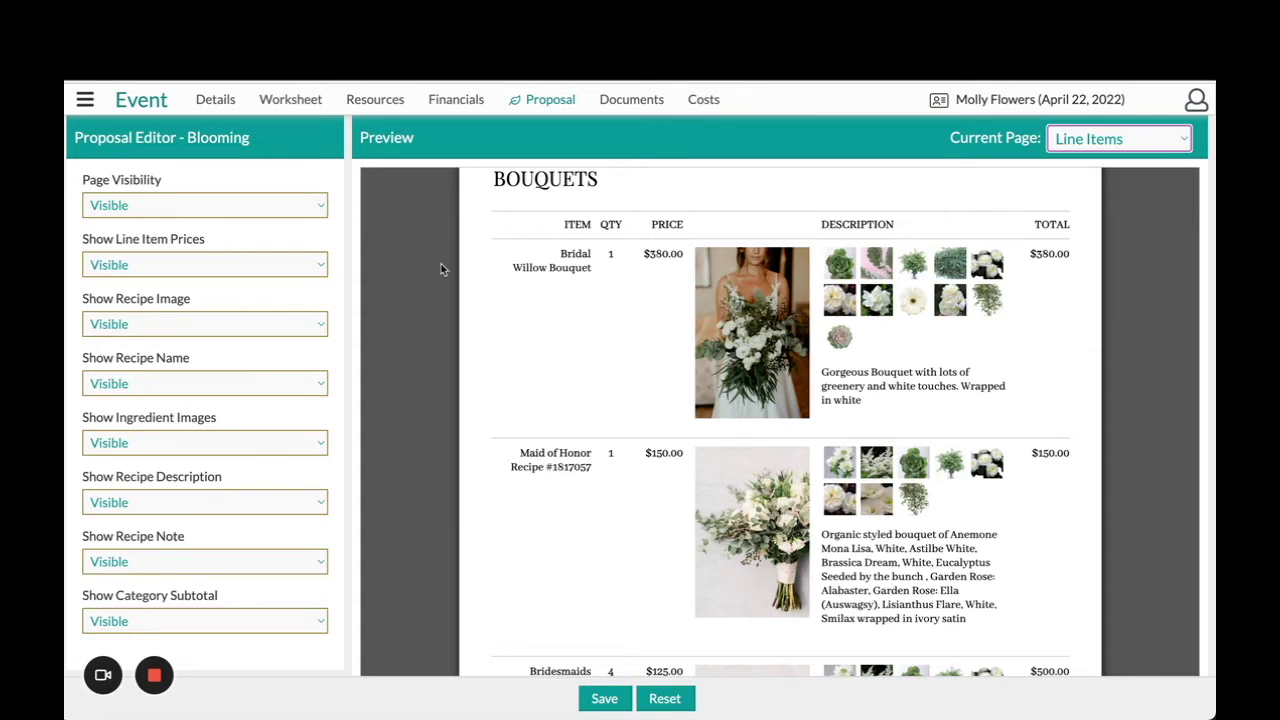
Step: Set Show Line Item Prices and Show Recipe Name to Hidden
left_click(160, 266)
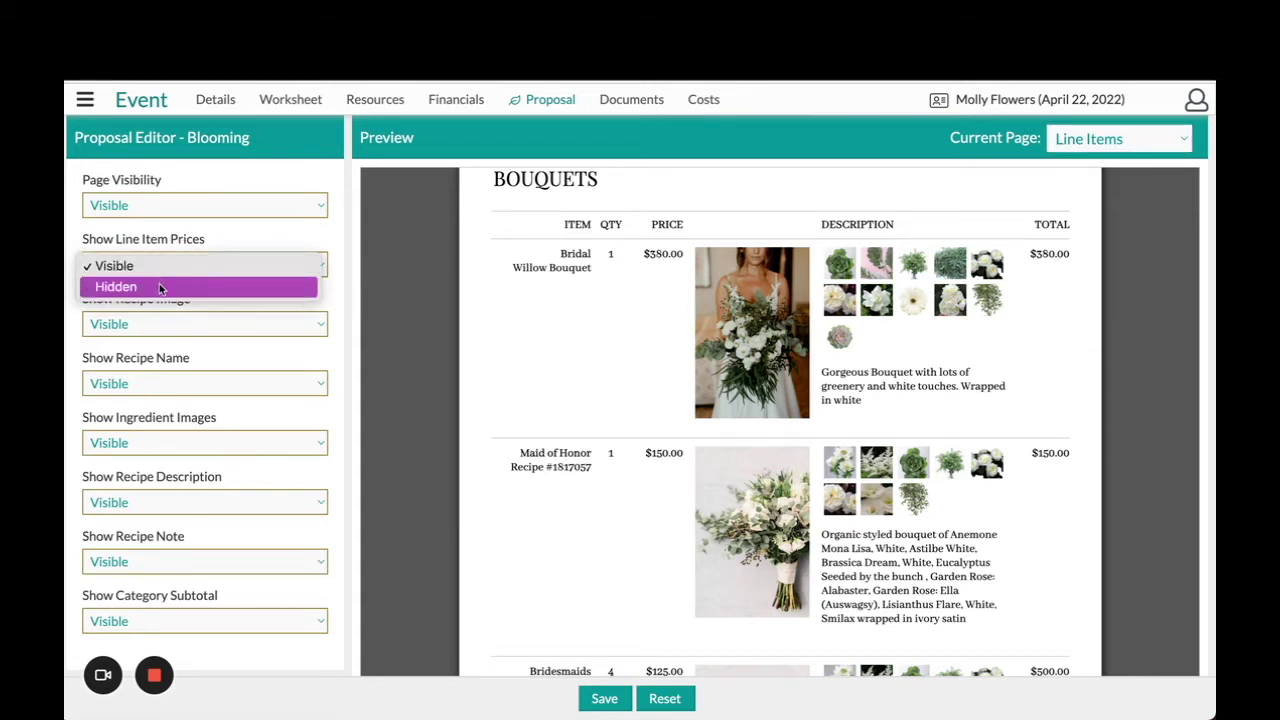
left_click(159, 284)
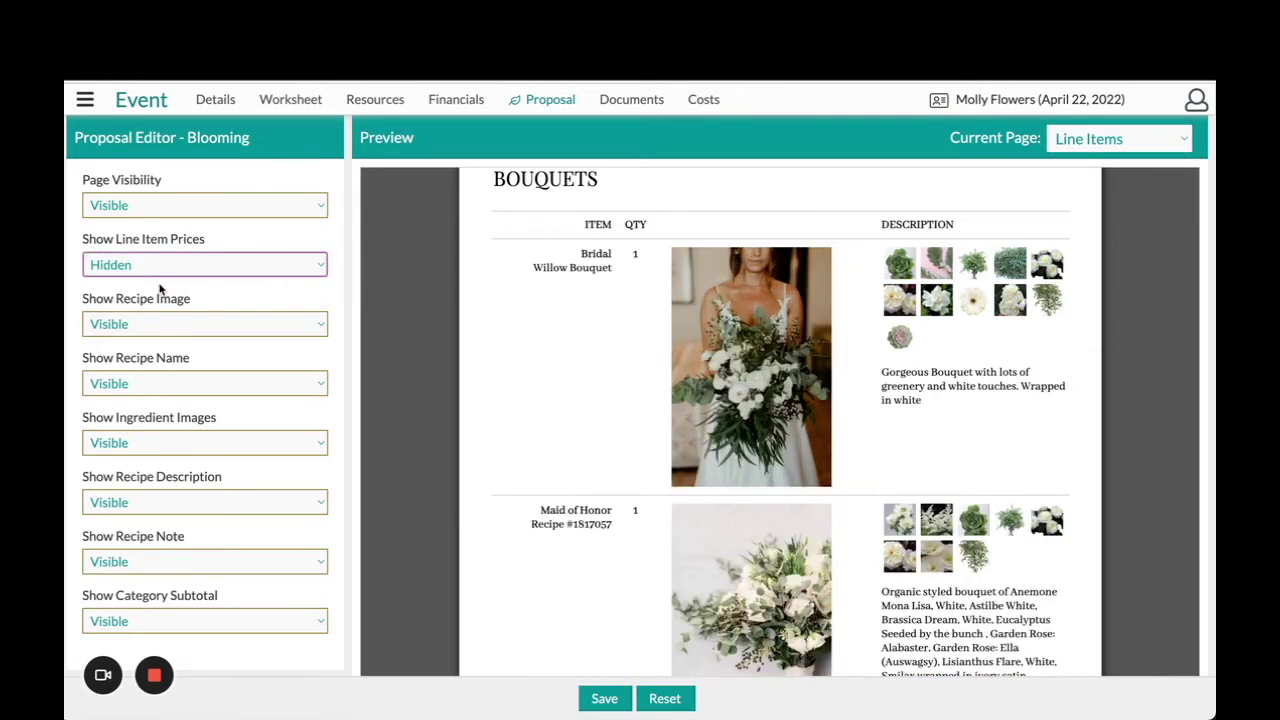
left_click(545, 271)
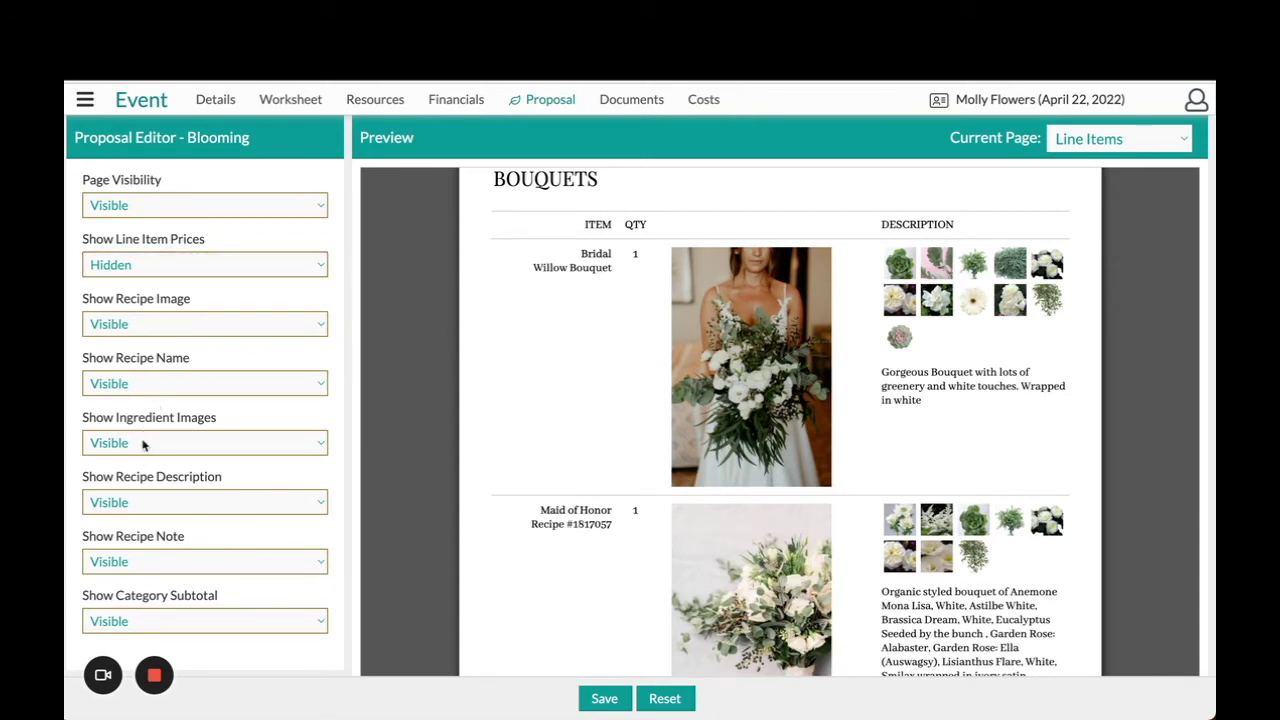
left_click(121, 386)
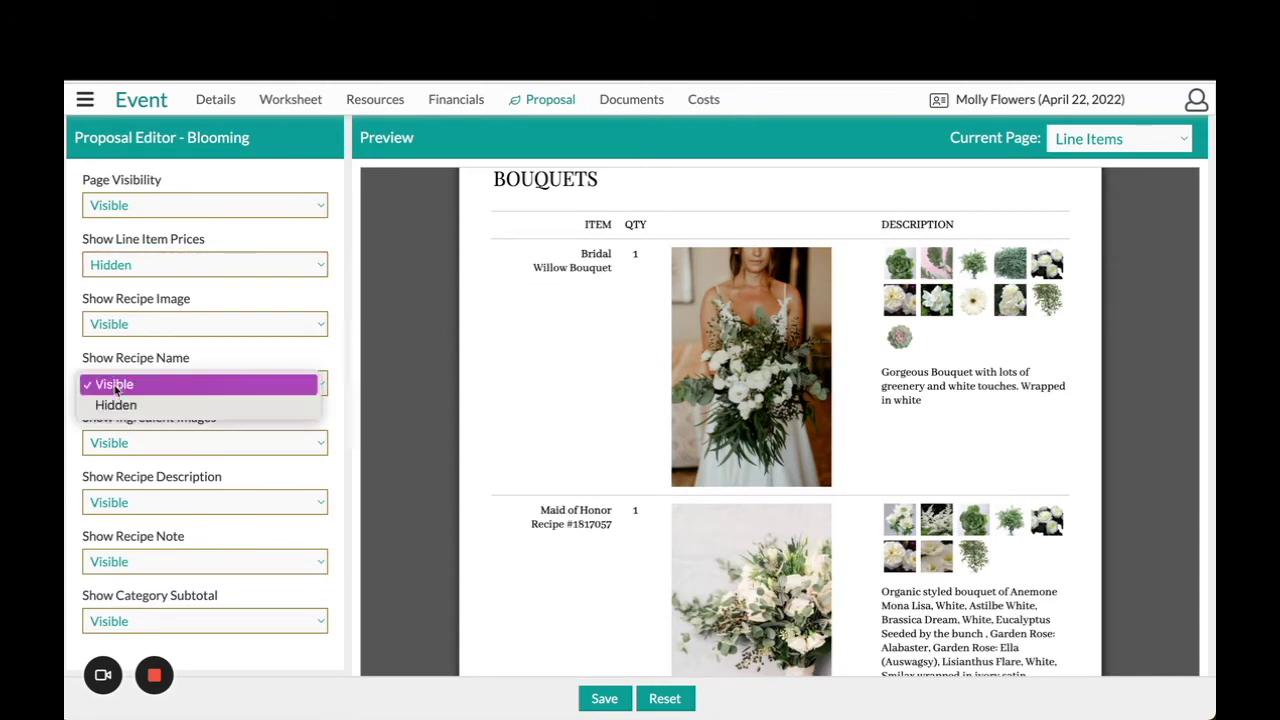
left_click(117, 406)
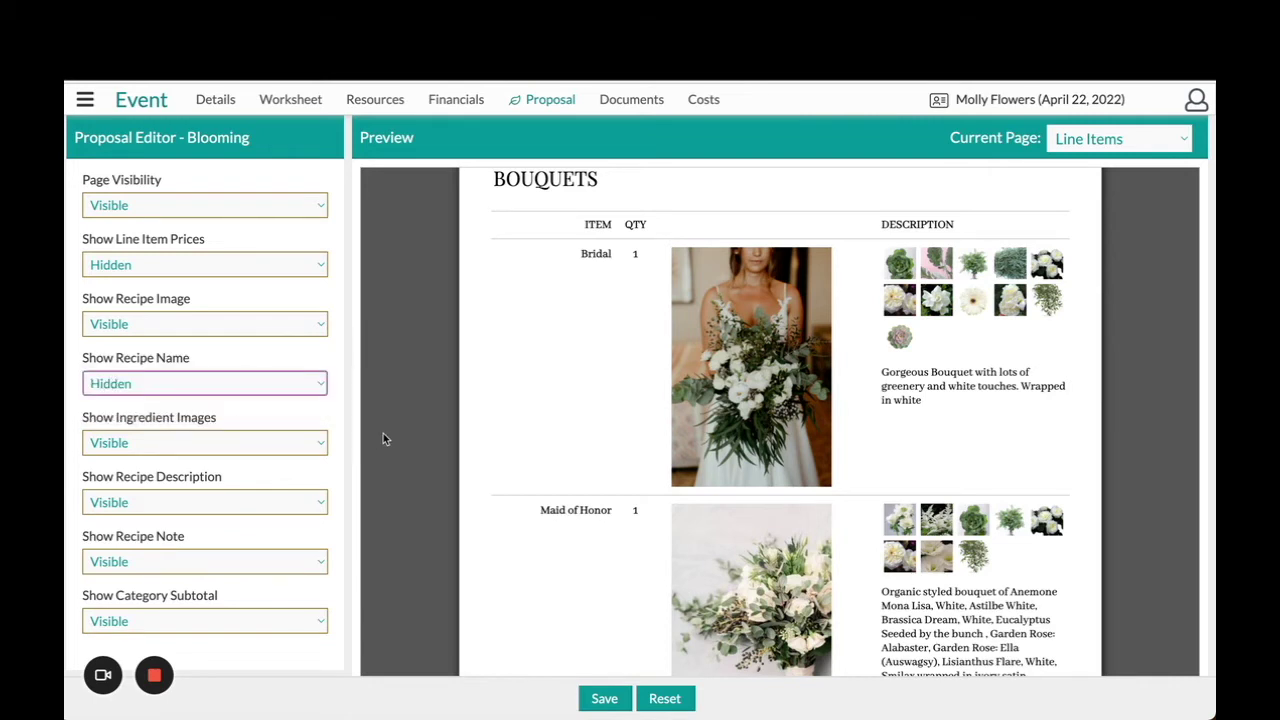
Step: Keep Ingredient Images set to Visible and save the Line Items settings
scroll(383, 435, "down", 2)
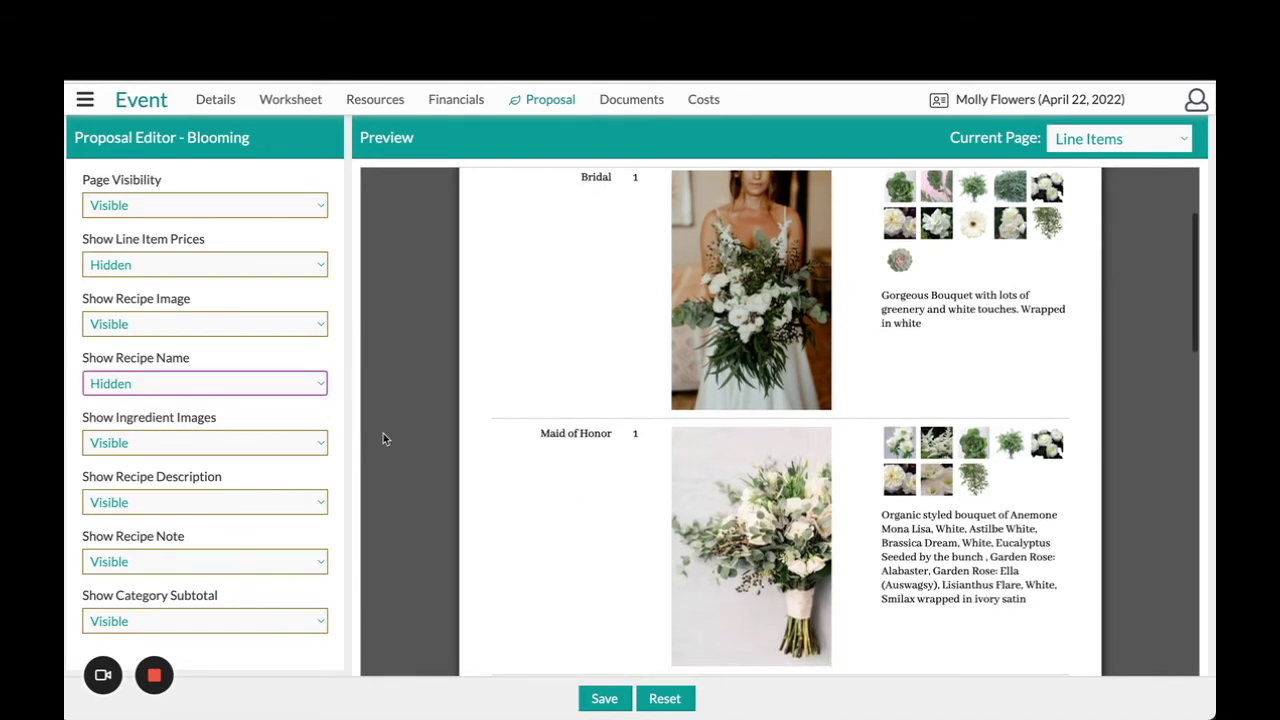
left_click(167, 451)
left_click(165, 467)
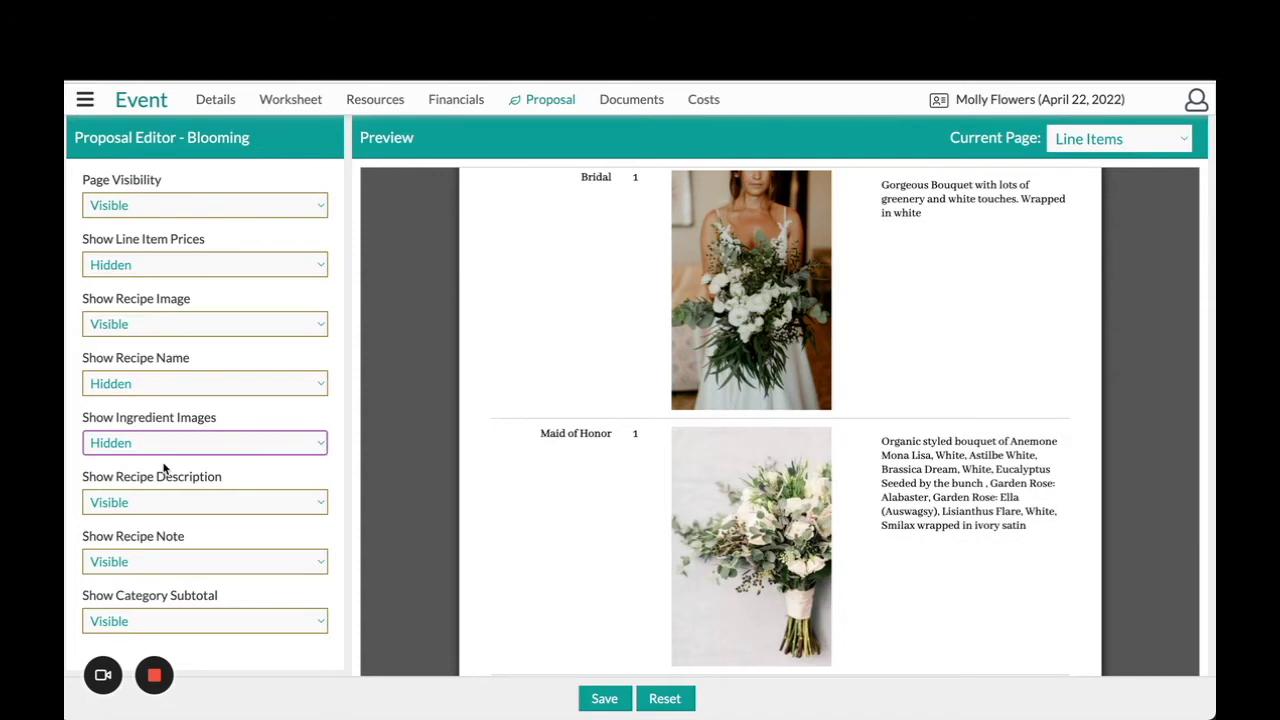
scroll(520, 432, "up", 1)
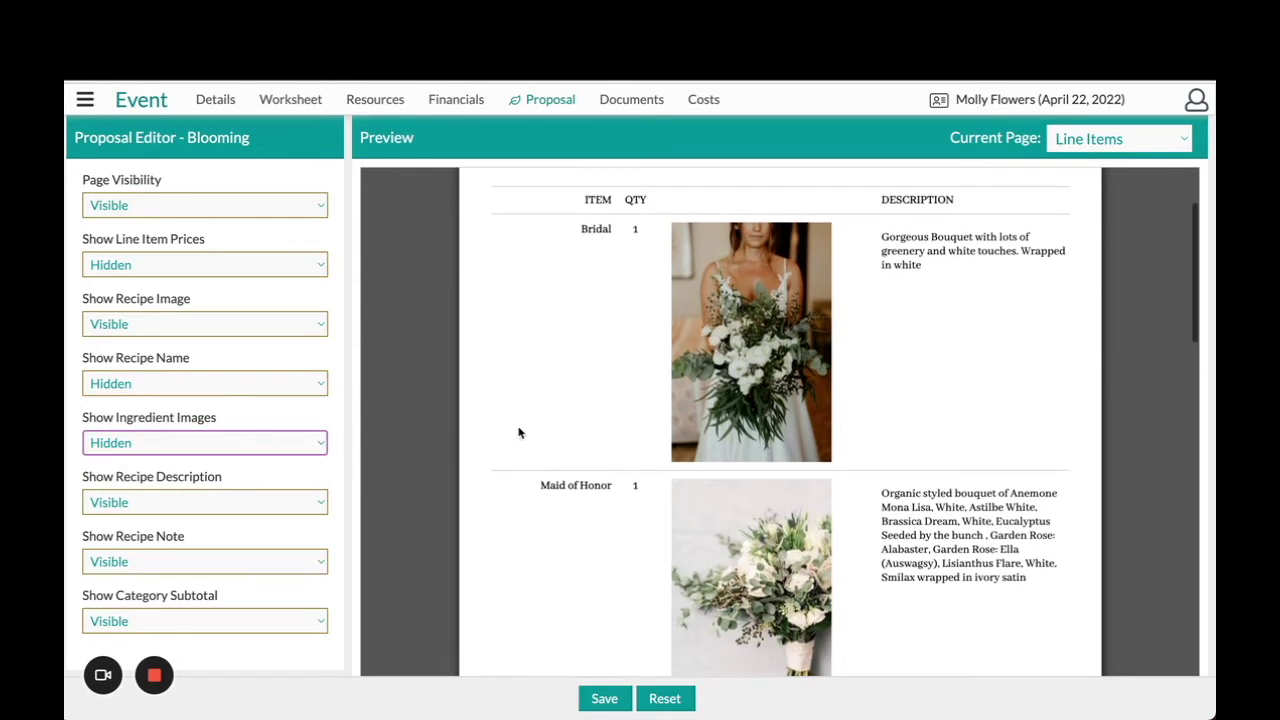
left_click(223, 443)
left_click(220, 422)
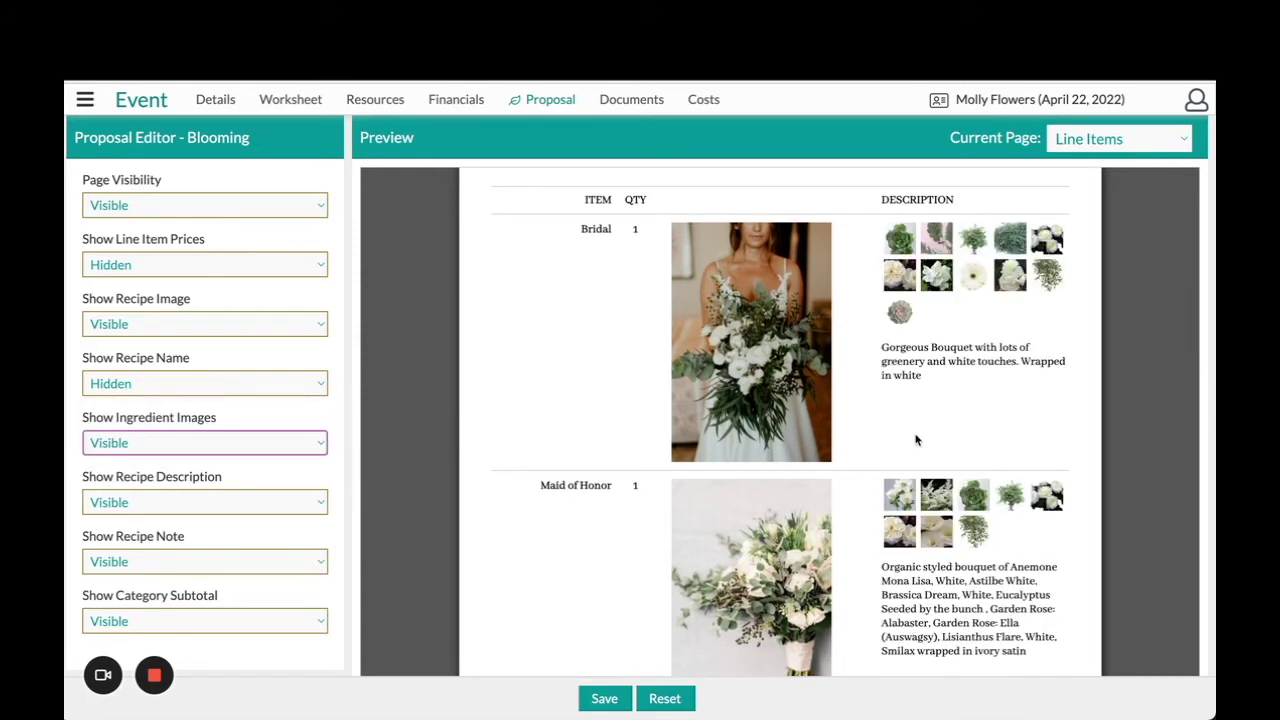
left_click(612, 698)
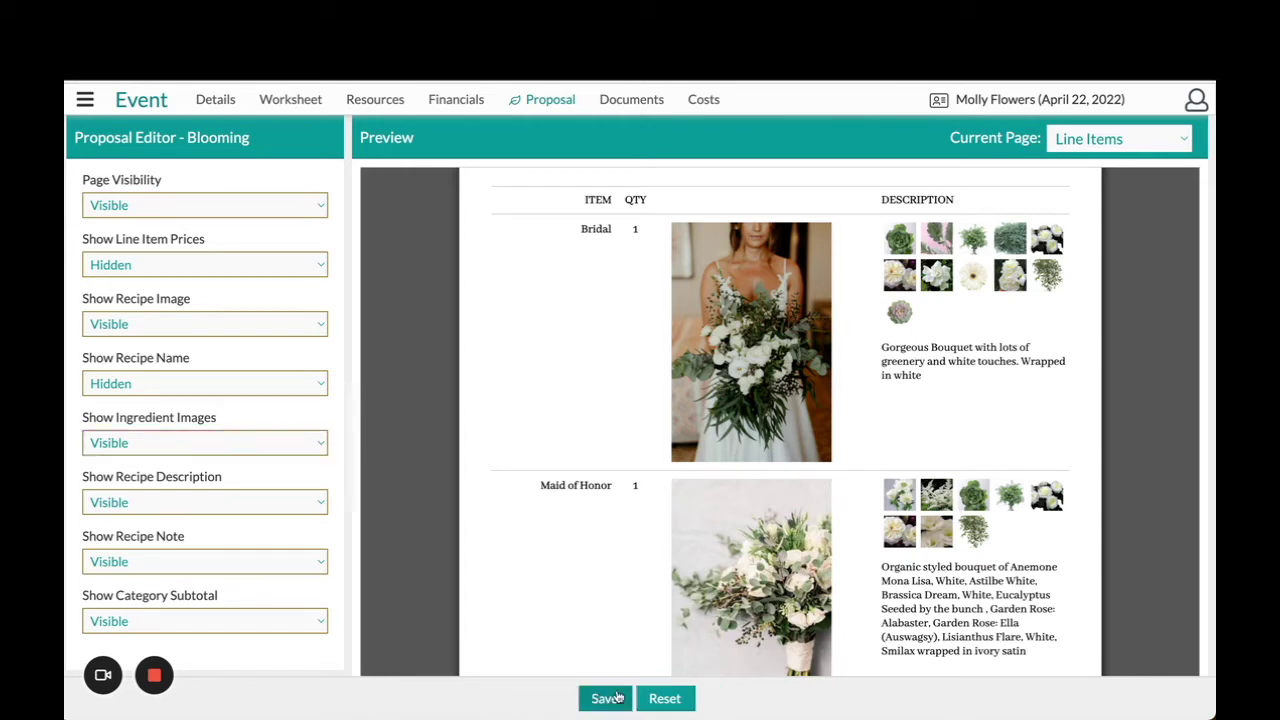
left_click(1118, 146)
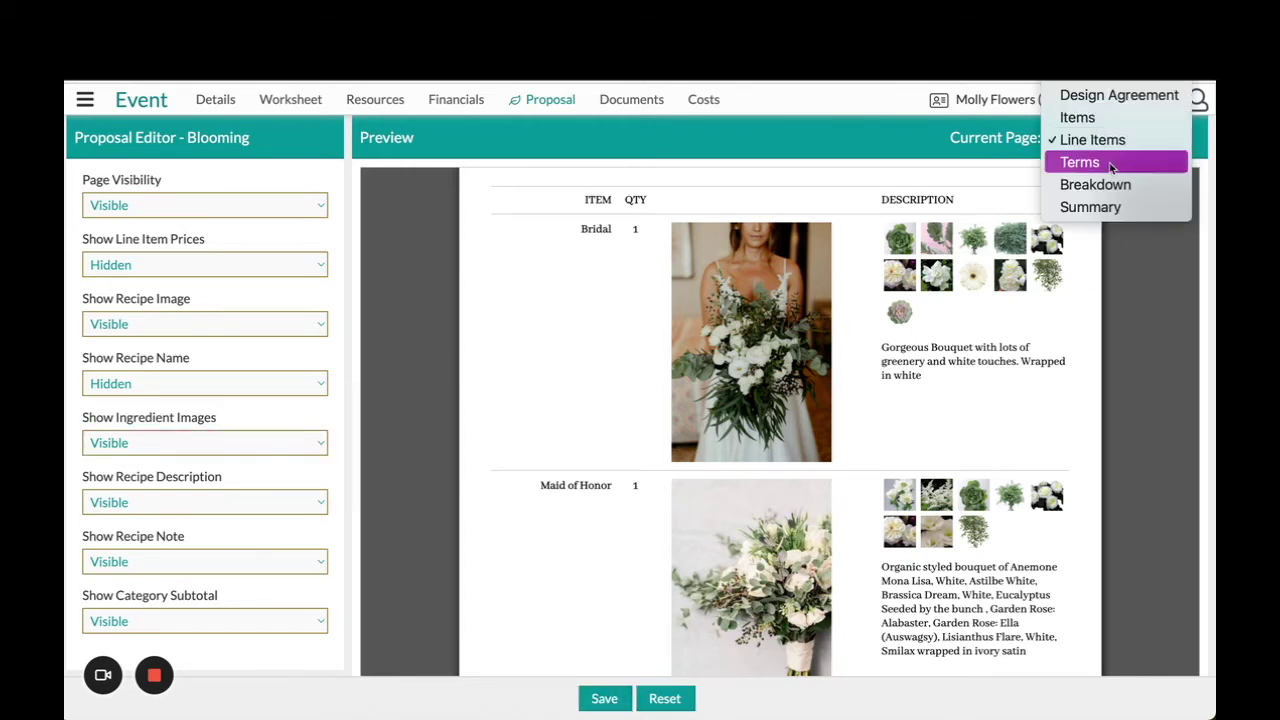
Step: Preview the Payment Terms & Instructions page and glance at the Financials menu
left_click(1112, 165)
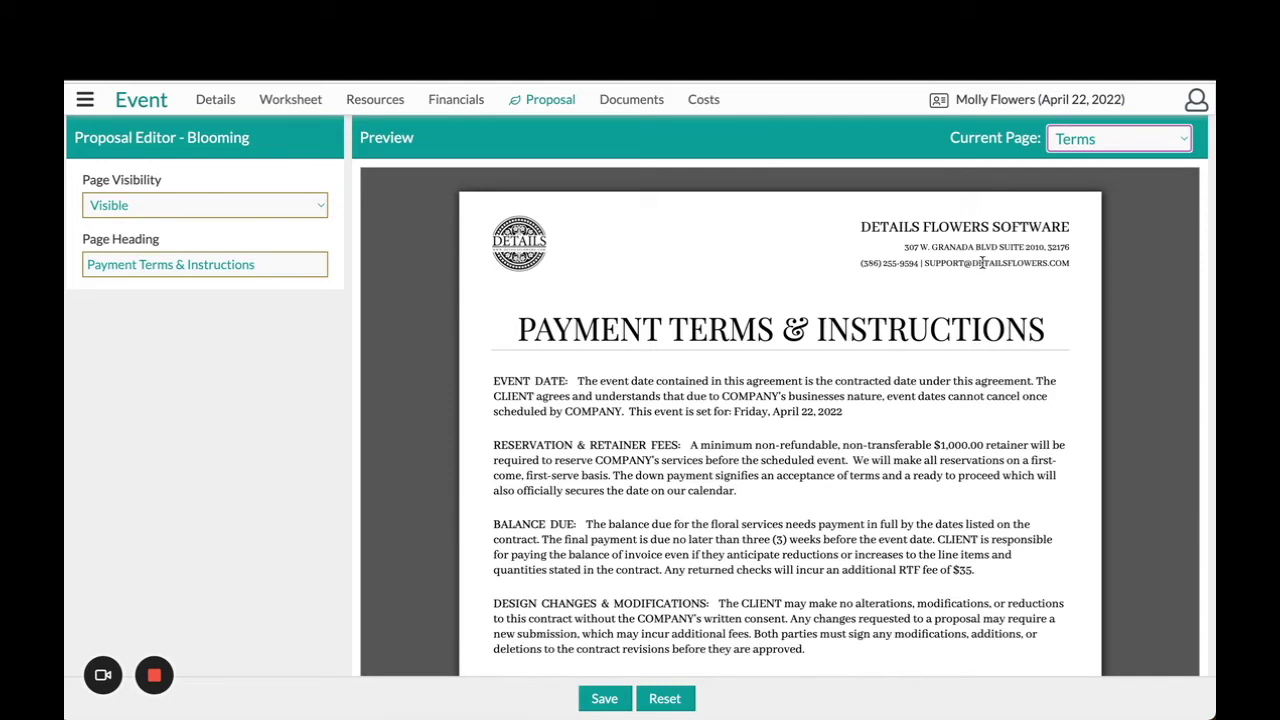
left_click(446, 103)
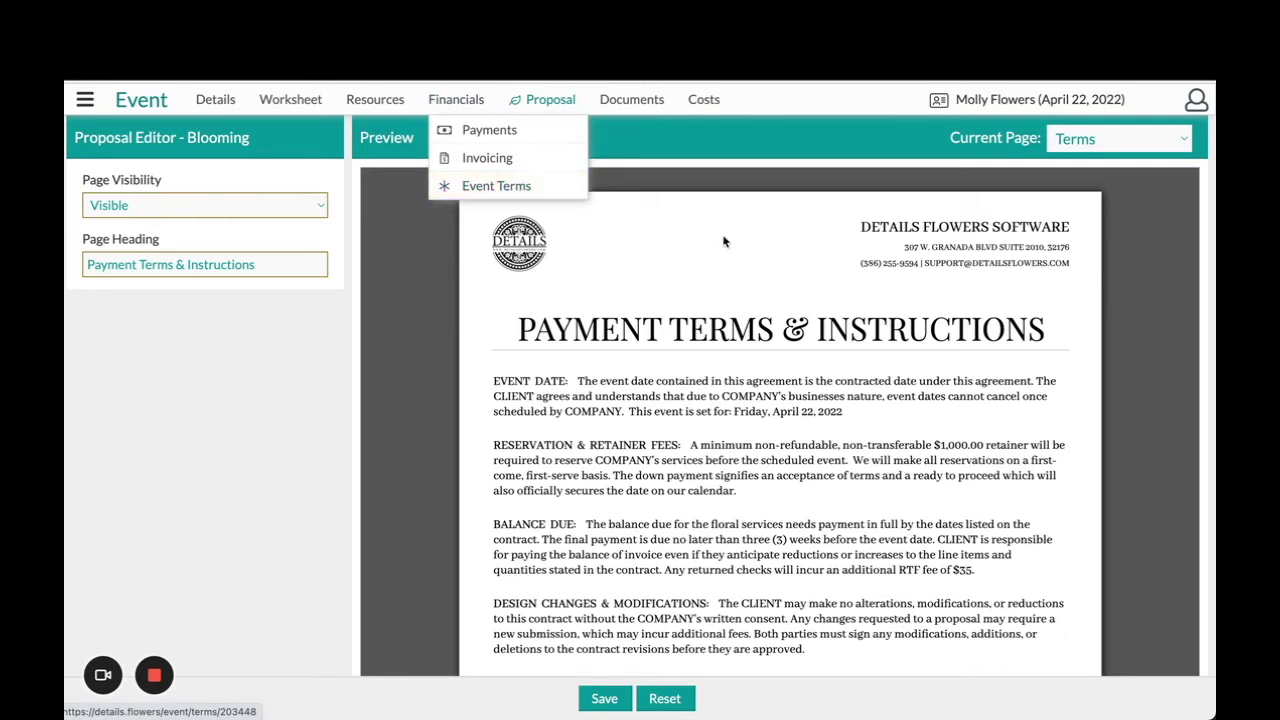
left_click(1140, 142)
left_click(1142, 164)
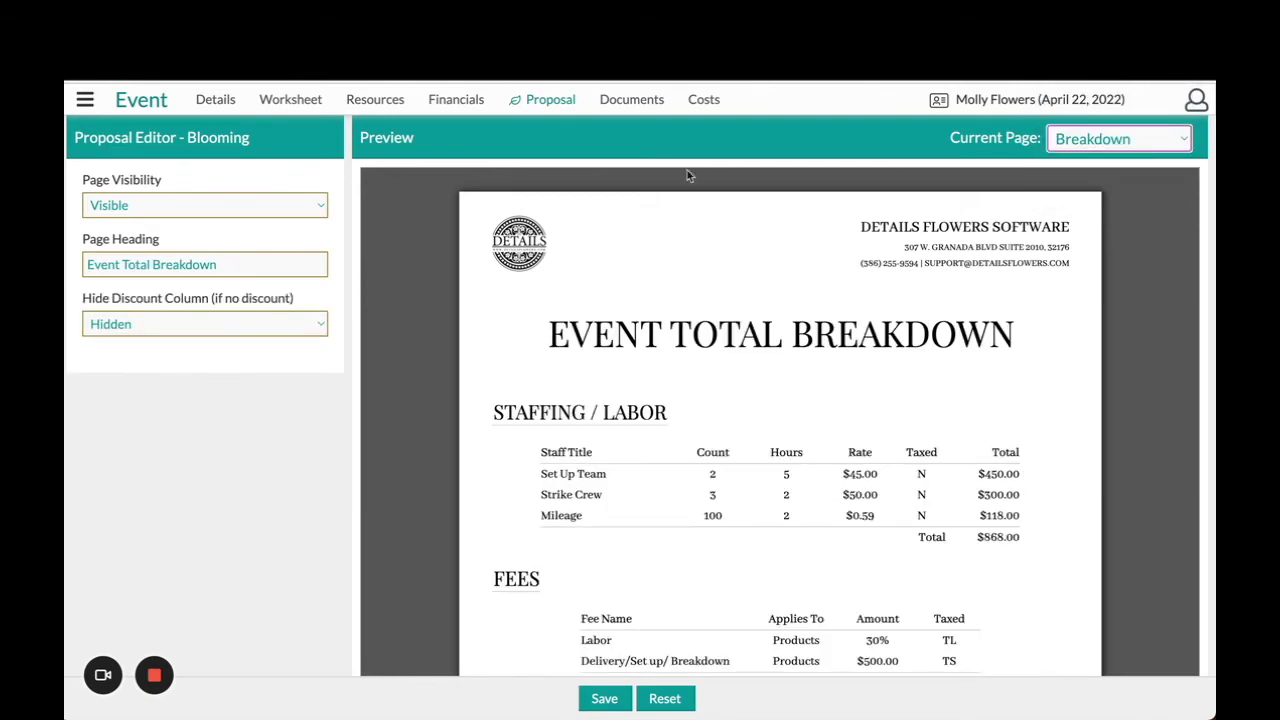
scroll(658, 174, "down", 3)
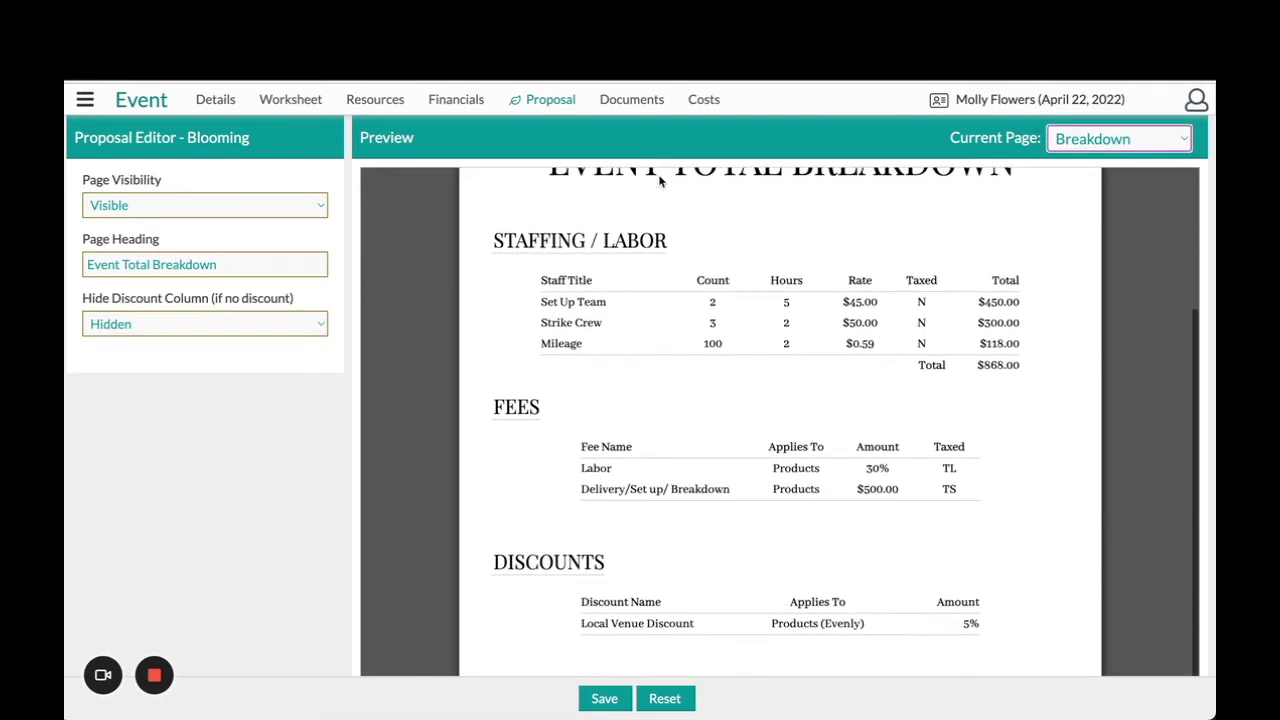
scroll(660, 182, "down", 1)
scroll(660, 182, "down", 4)
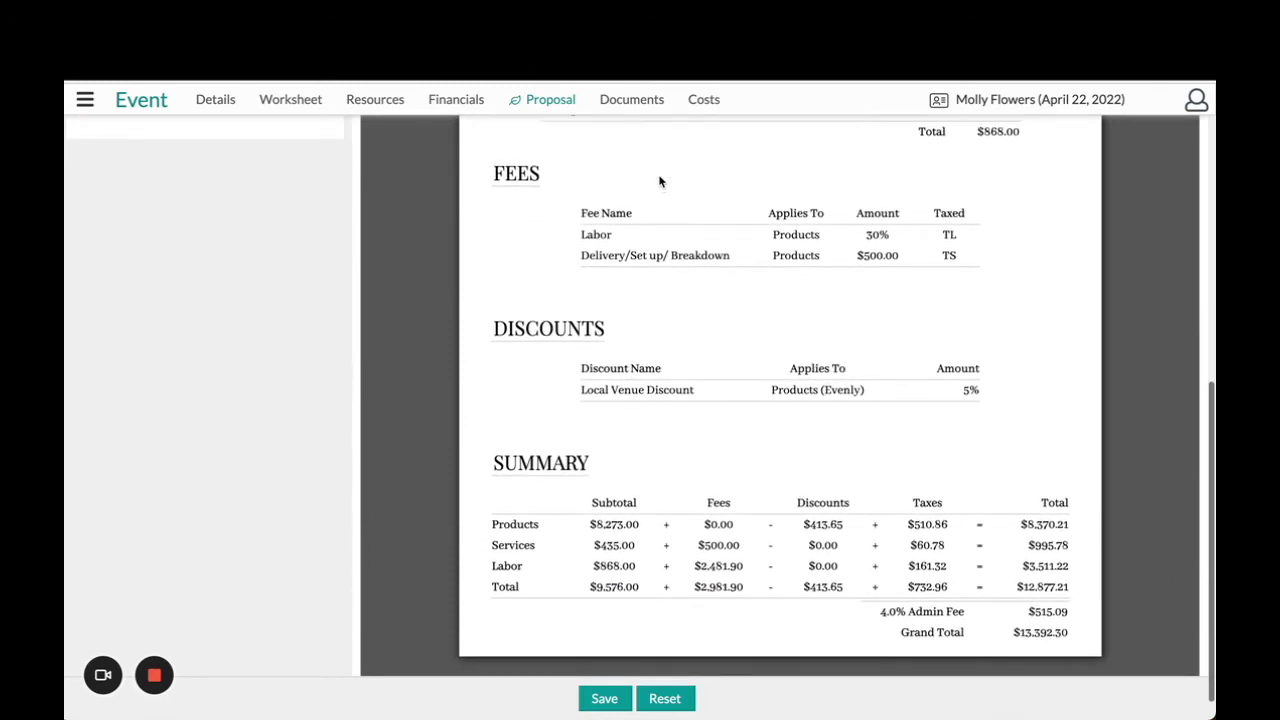
scroll(660, 181, "up", 5)
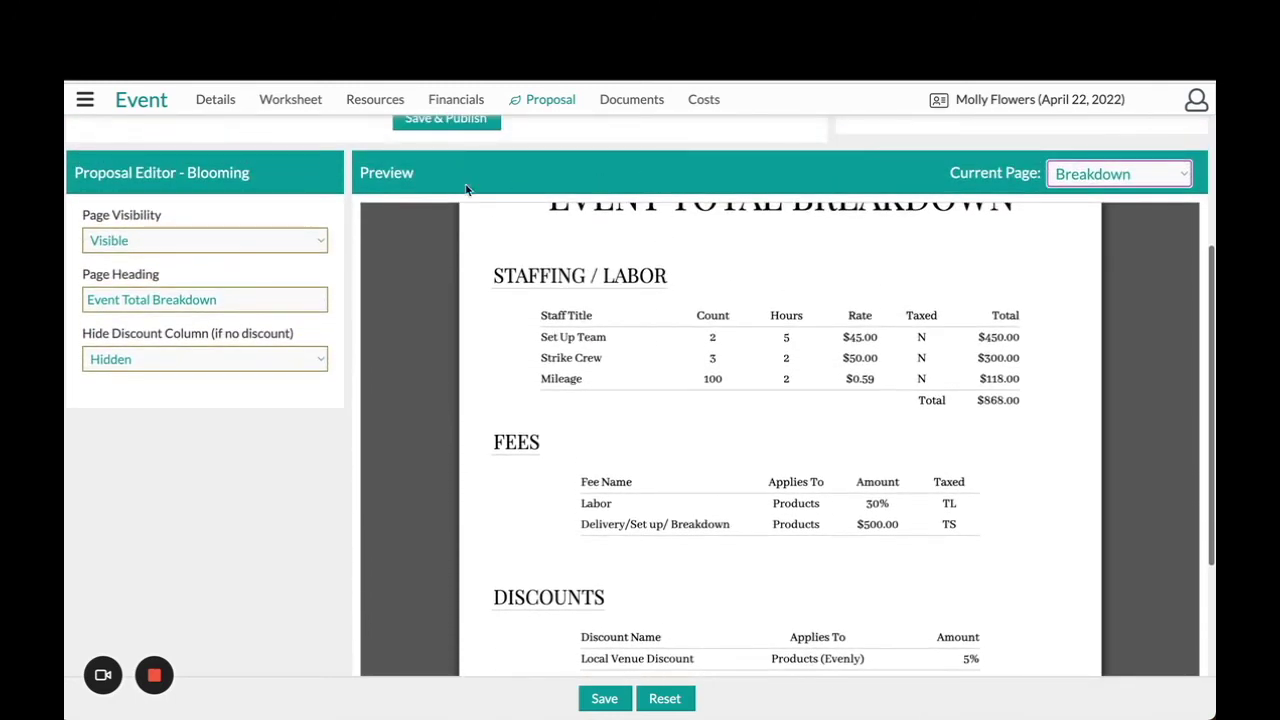
left_click(162, 240)
left_click(151, 262)
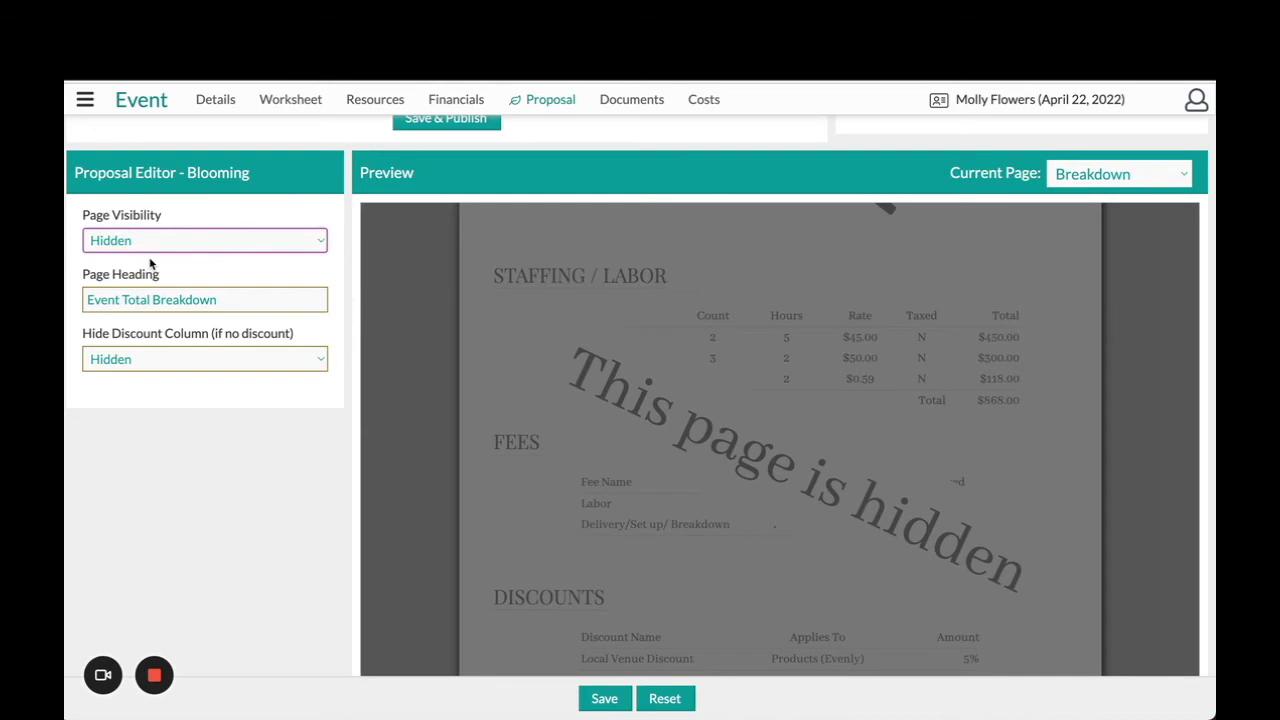
left_click(148, 241)
left_click(146, 222)
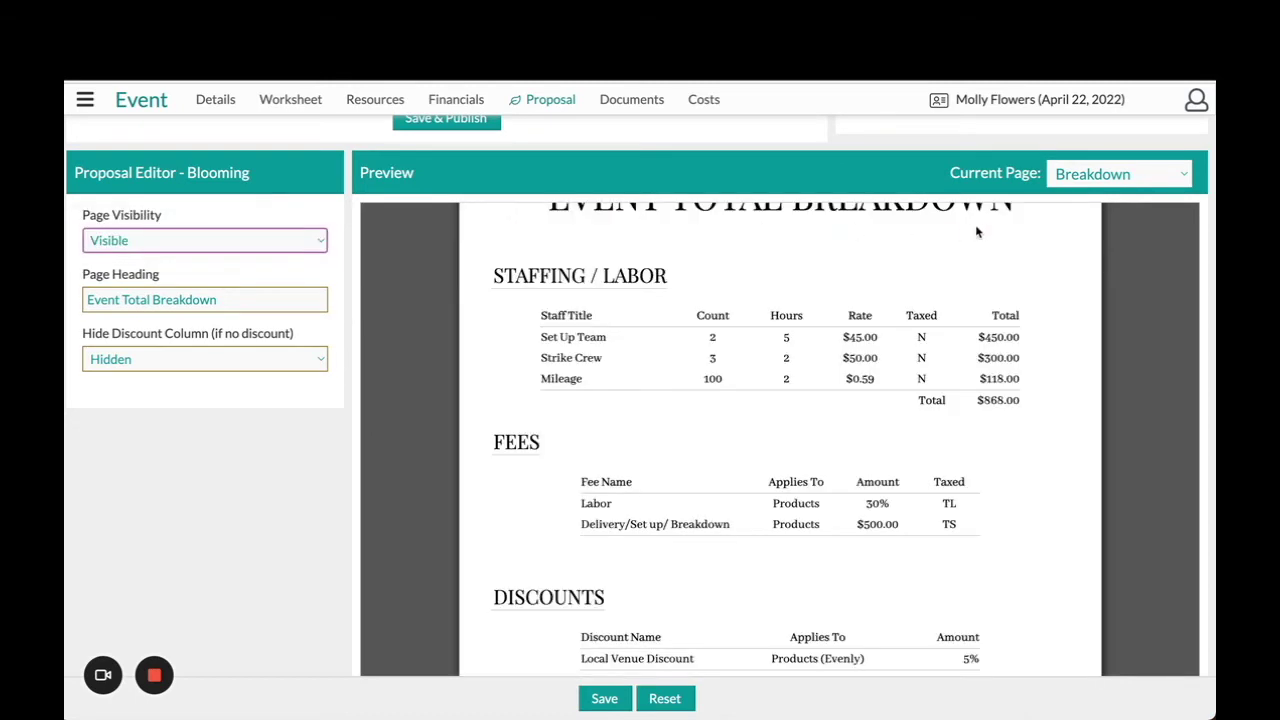
left_click(1080, 180)
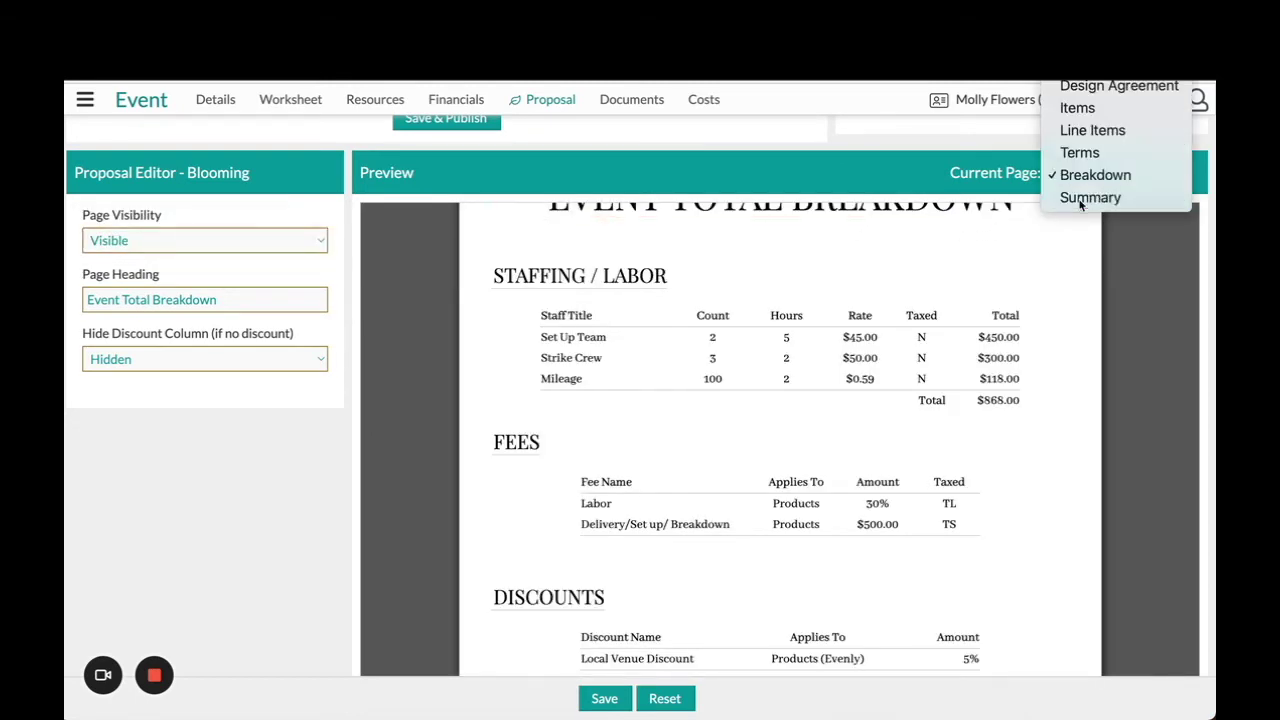
Step: Preview the Summary page, reviewing client info, payment schedule, expense summary and the MAIL PAYMENTS TO section
left_click(1080, 197)
scroll(693, 212, "down", 2)
scroll(694, 215, "down", 3)
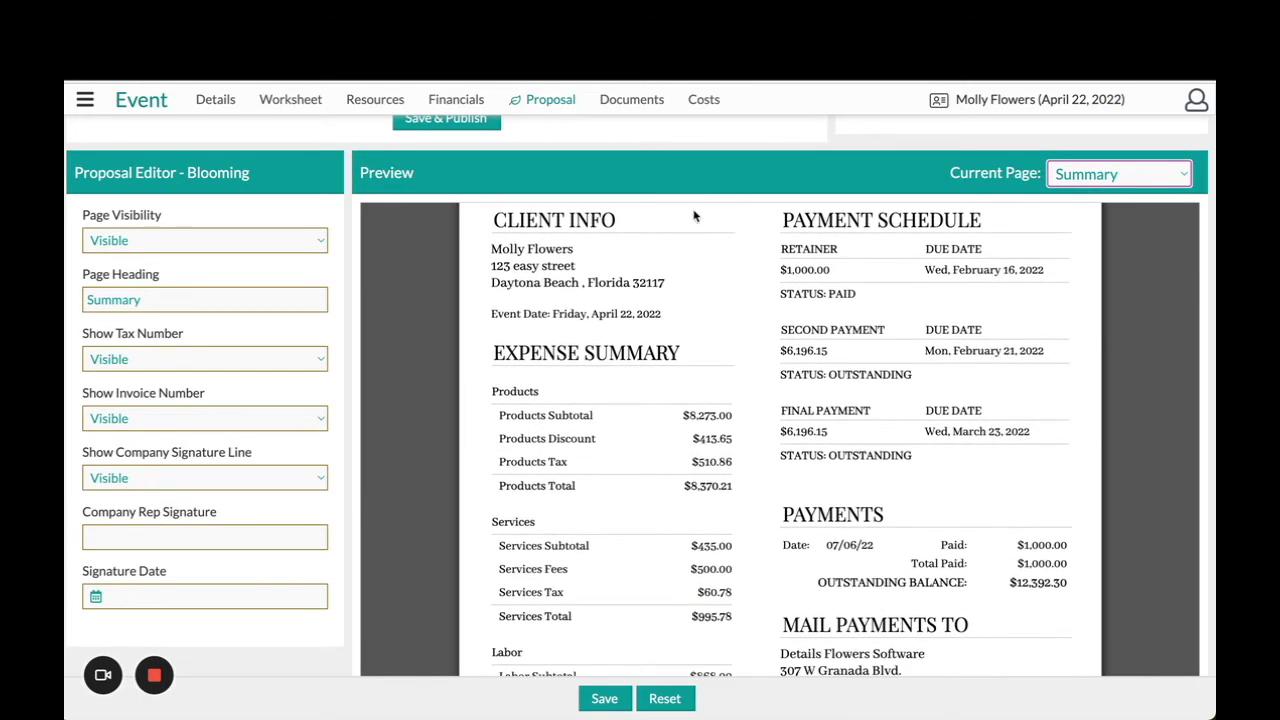
scroll(695, 217, "down", 5)
scroll(693, 210, "up", 5)
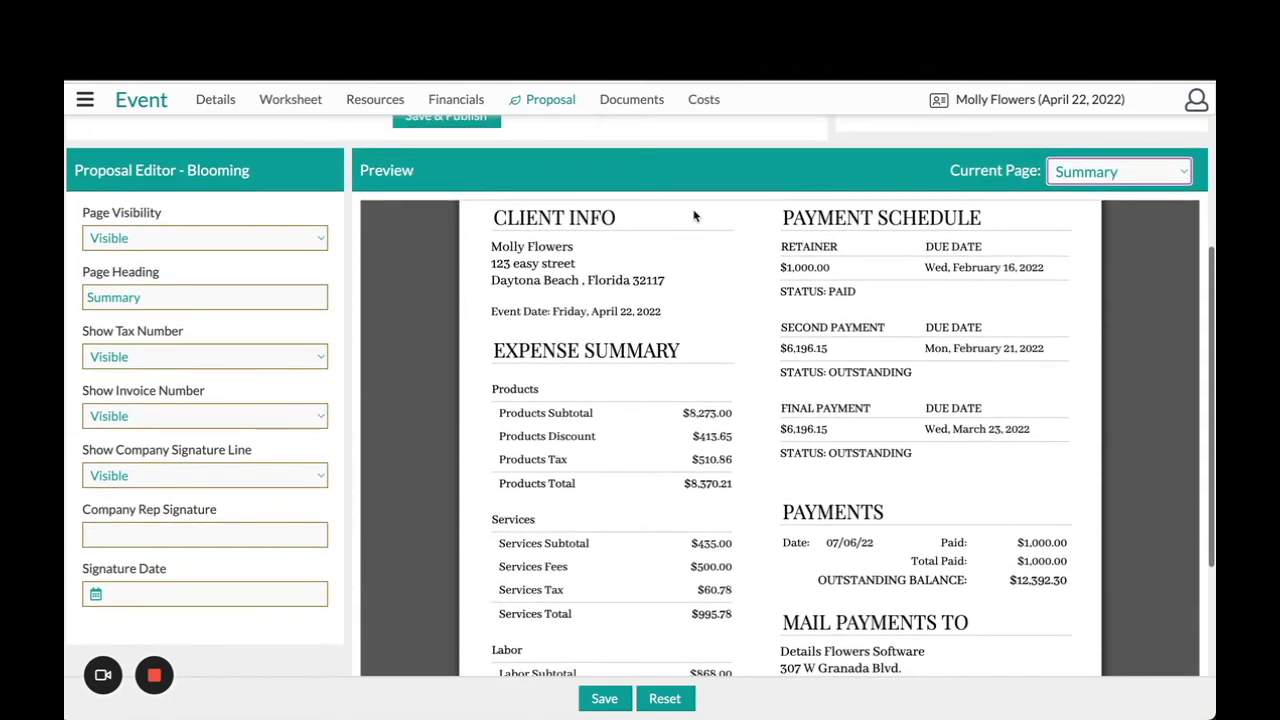
left_click(788, 218)
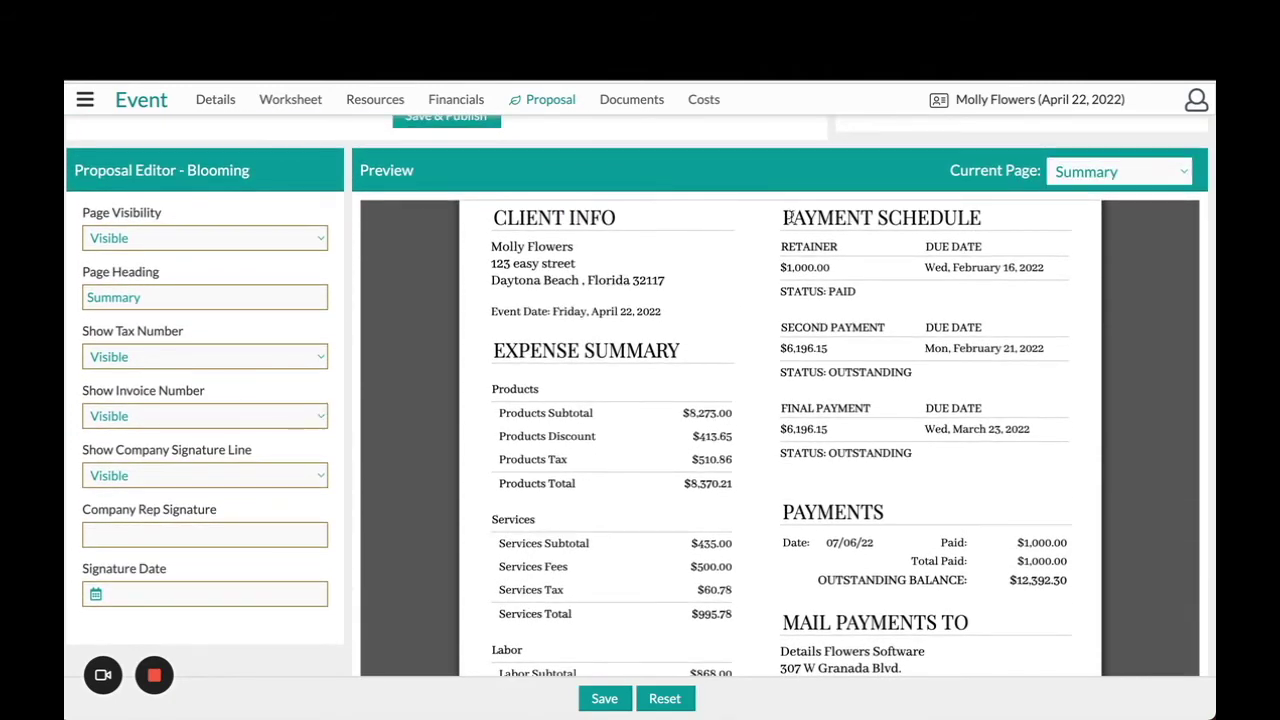
left_click(441, 106)
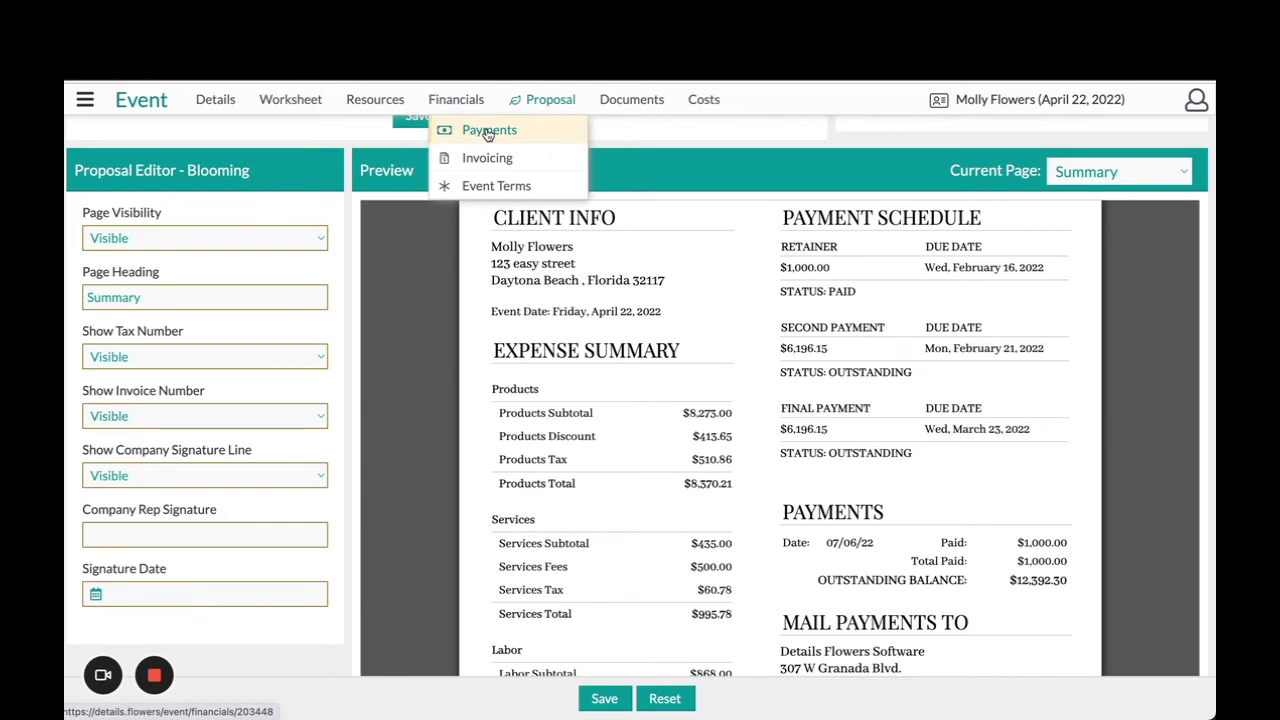
scroll(690, 258, "down", 3)
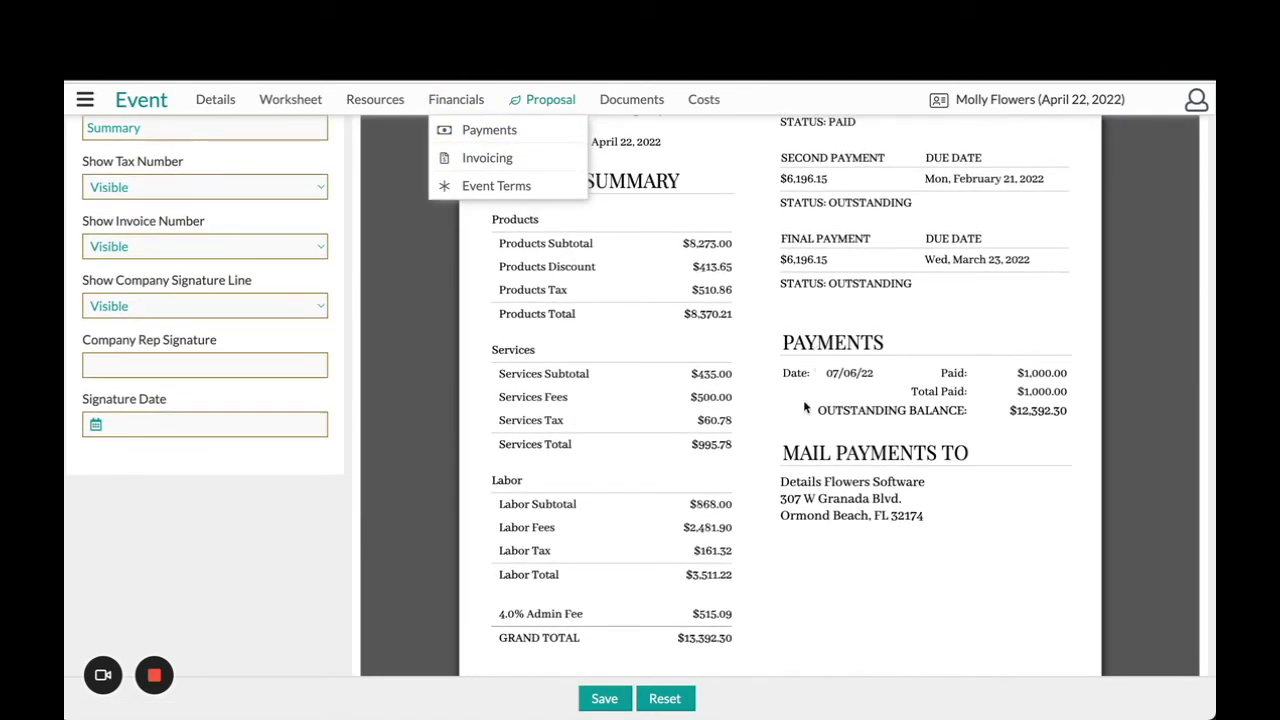
left_click_drag(790, 454, 960, 476)
Step: Enter the company rep's name in the Company Rep Signature field
left_click(963, 490)
scroll(590, 418, "down", 3)
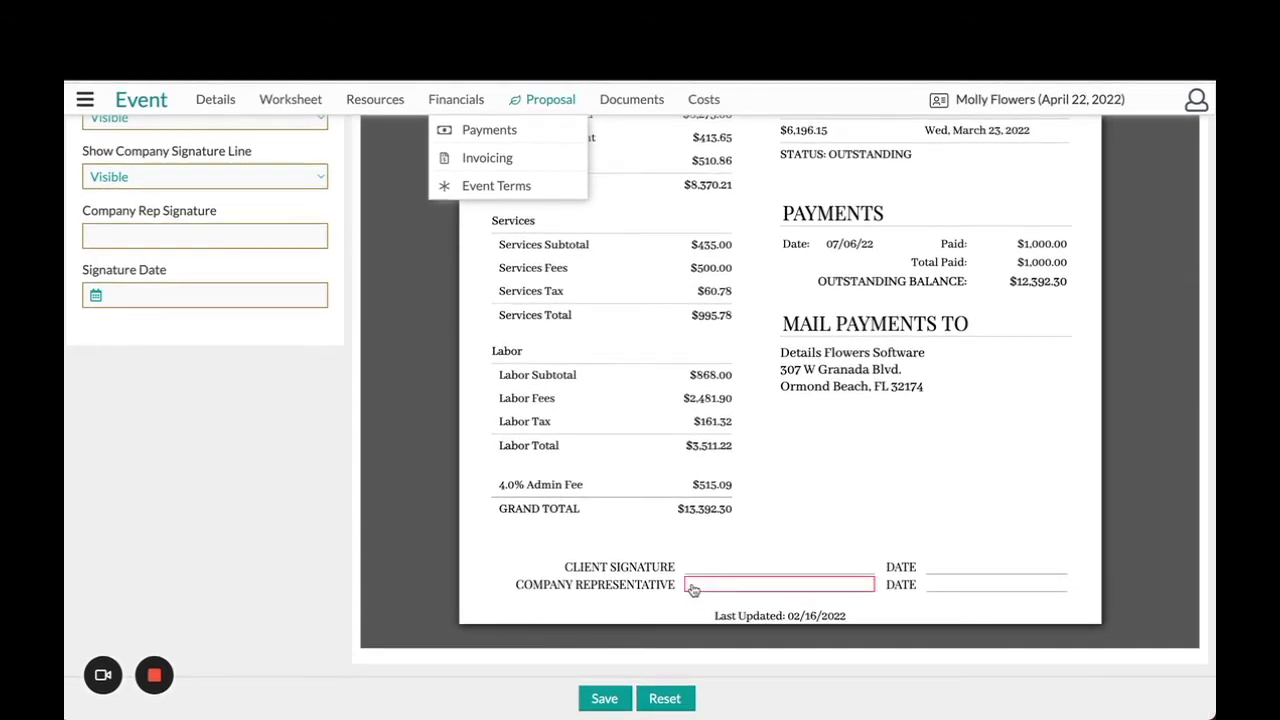
left_click(693, 590)
type("Samantha")
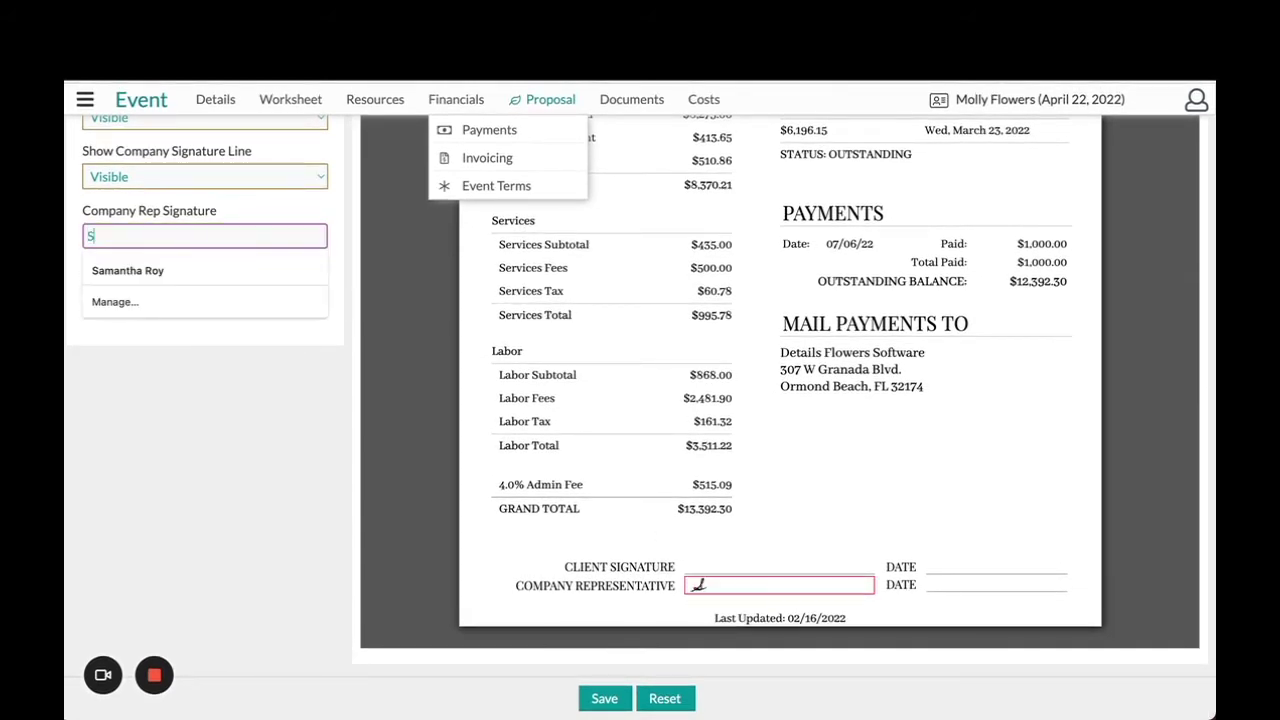
left_click(258, 472)
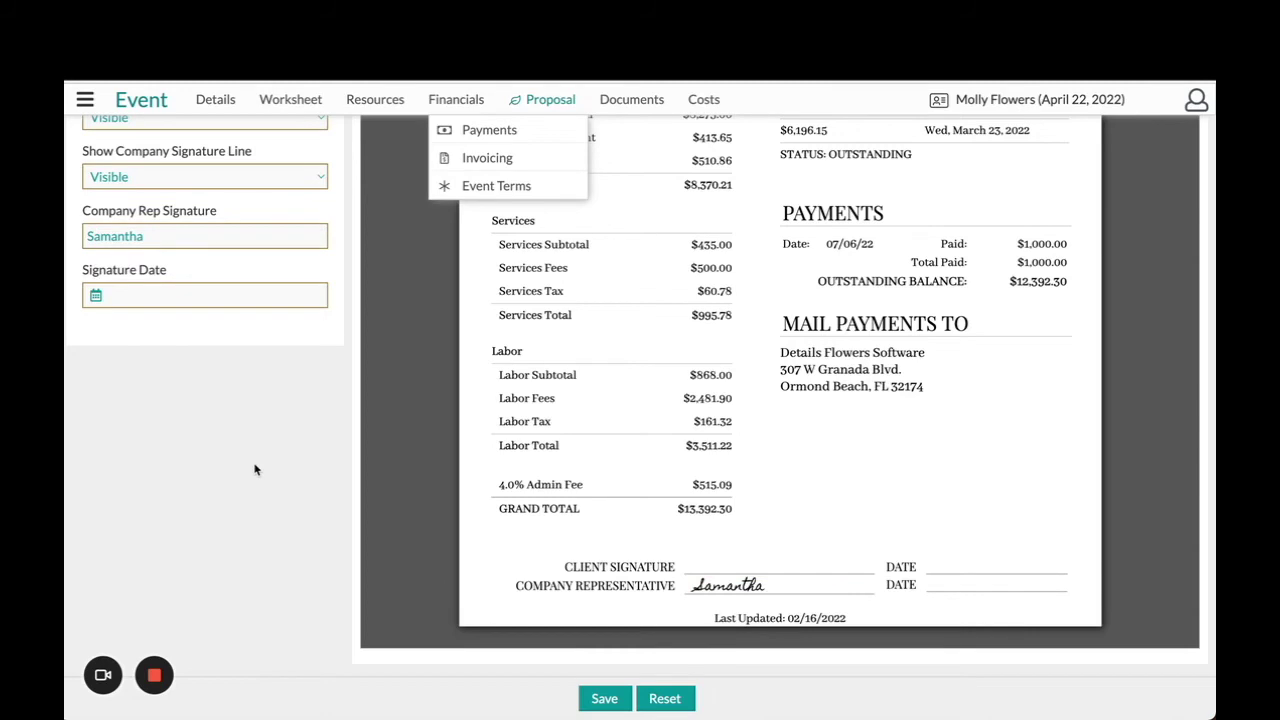
Step: Set Show Company Signature Line to Hidden
scroll(88, 263, "up", 2)
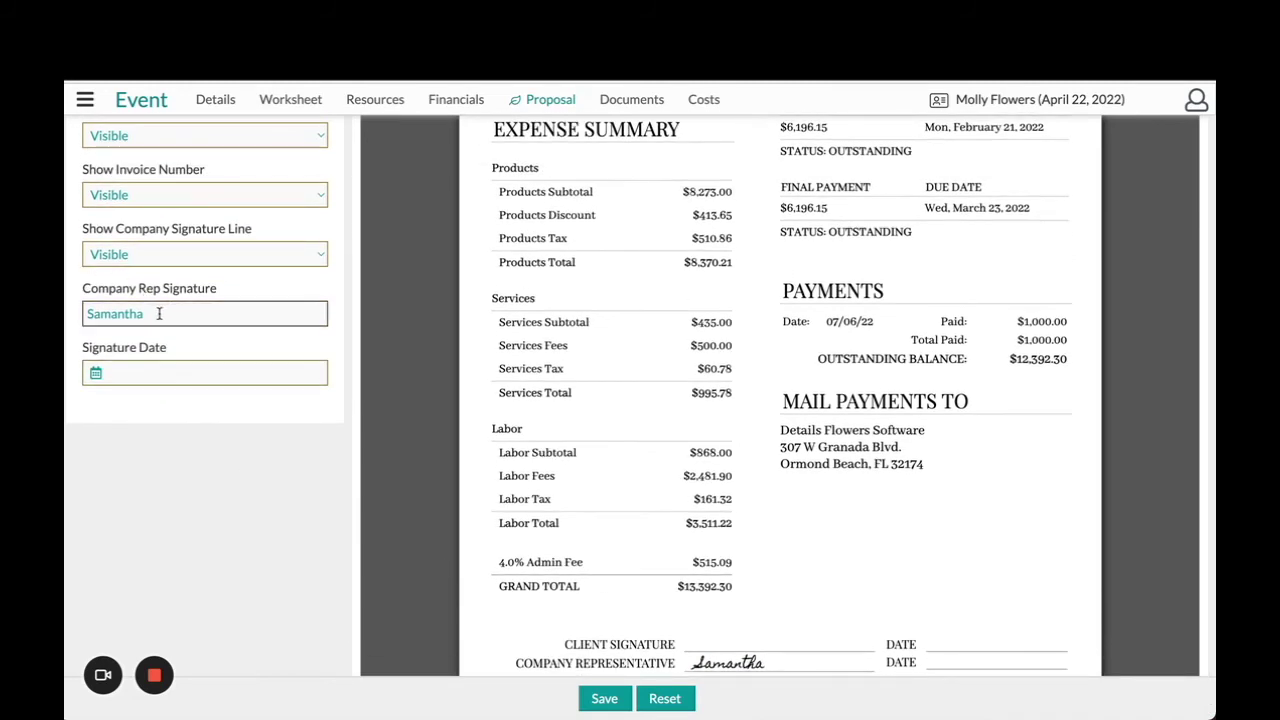
left_click(129, 253)
left_click(129, 277)
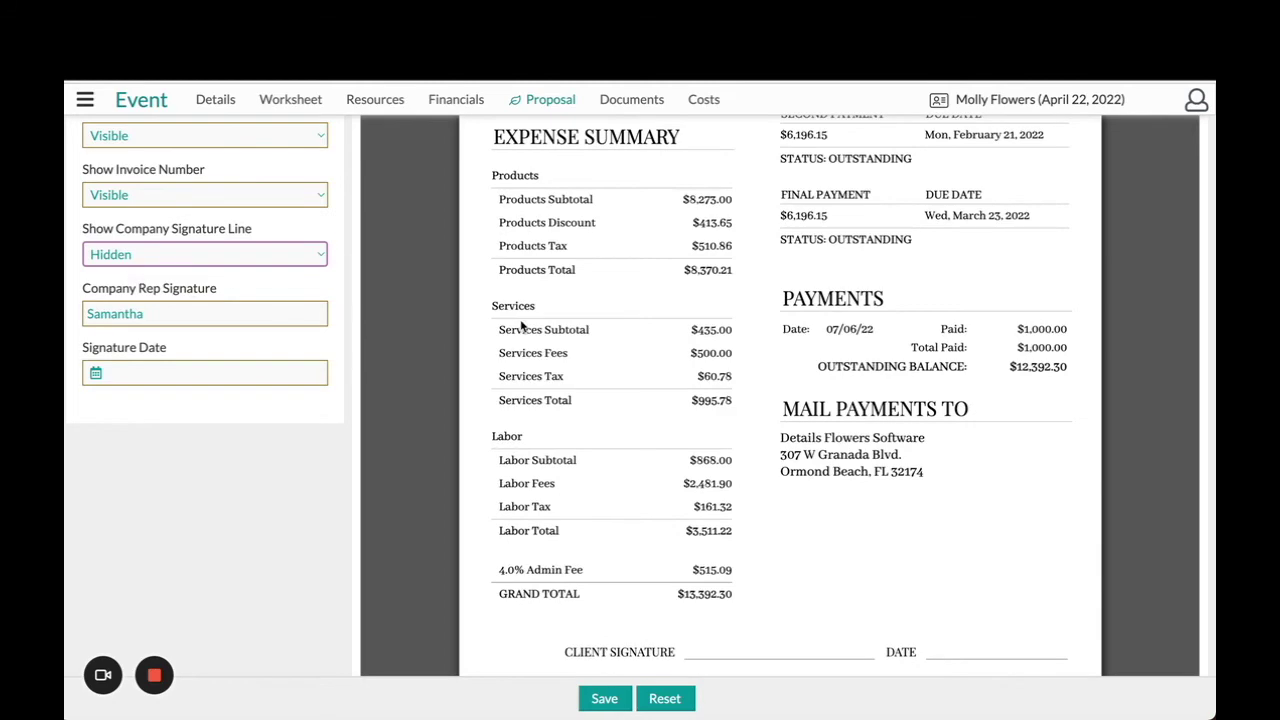
scroll(520, 322, "up", 5)
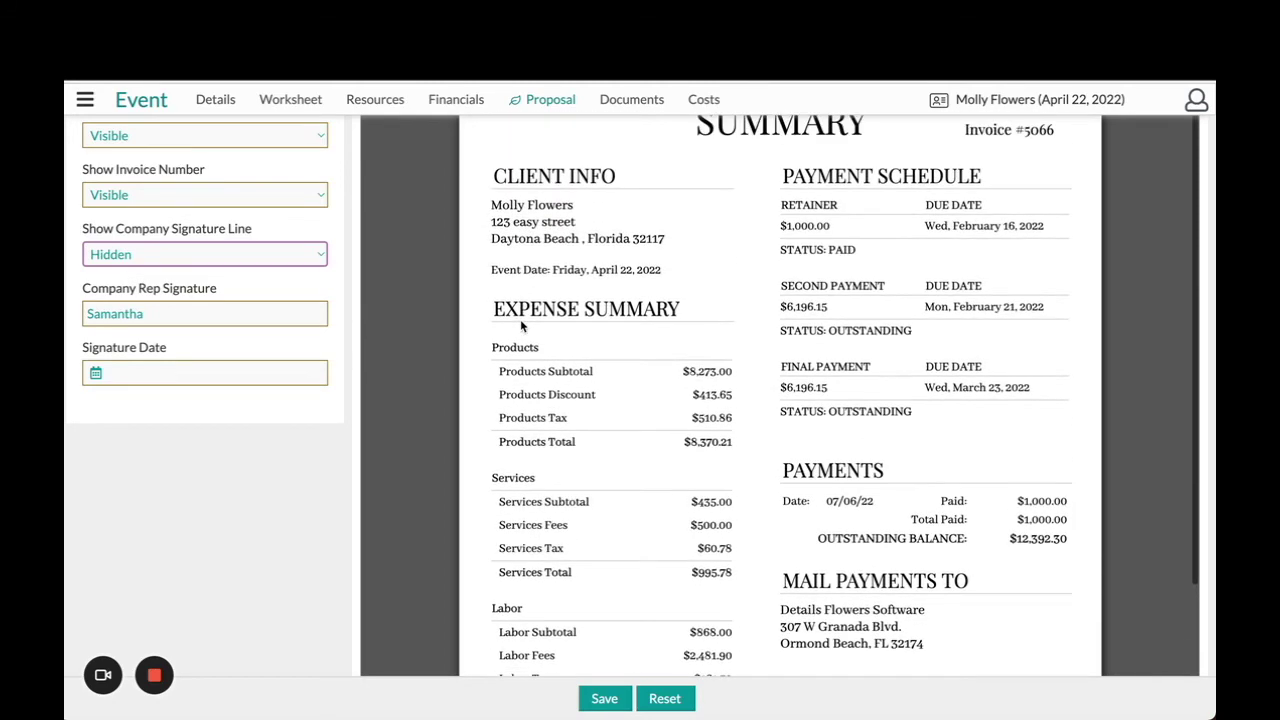
scroll(520, 319, "up", 3)
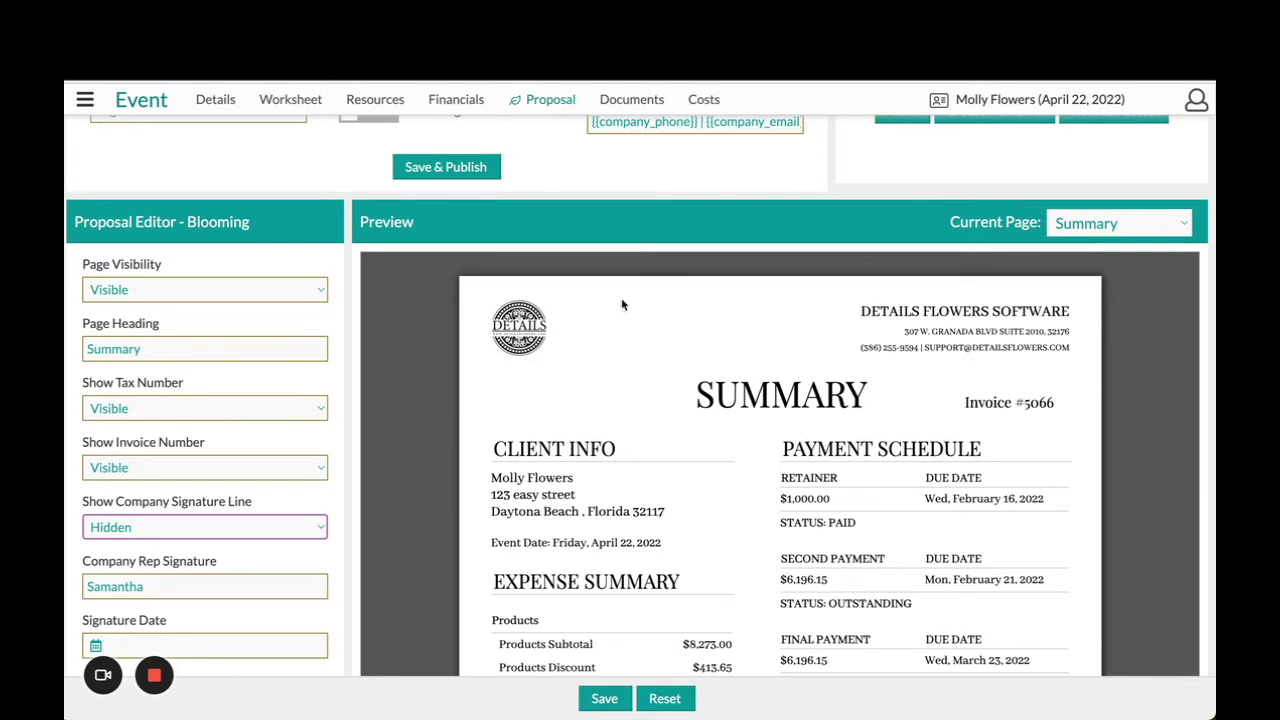
left_click(1068, 223)
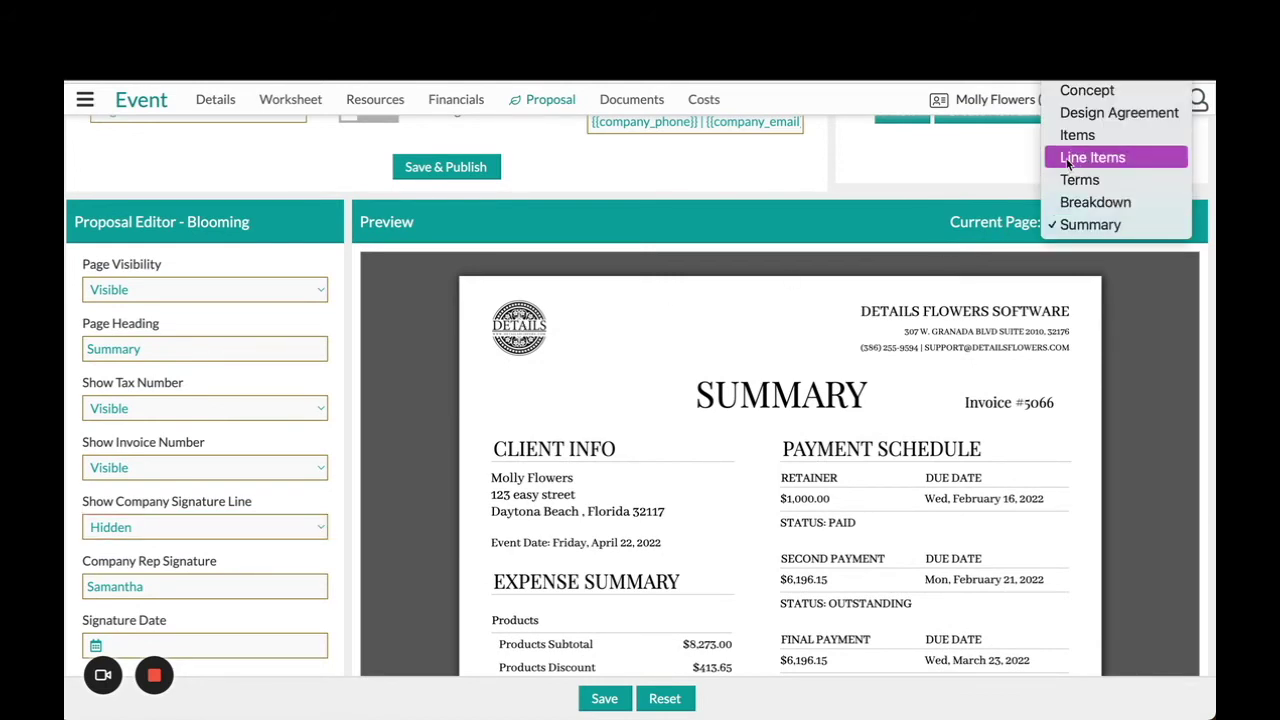
left_click(522, 227)
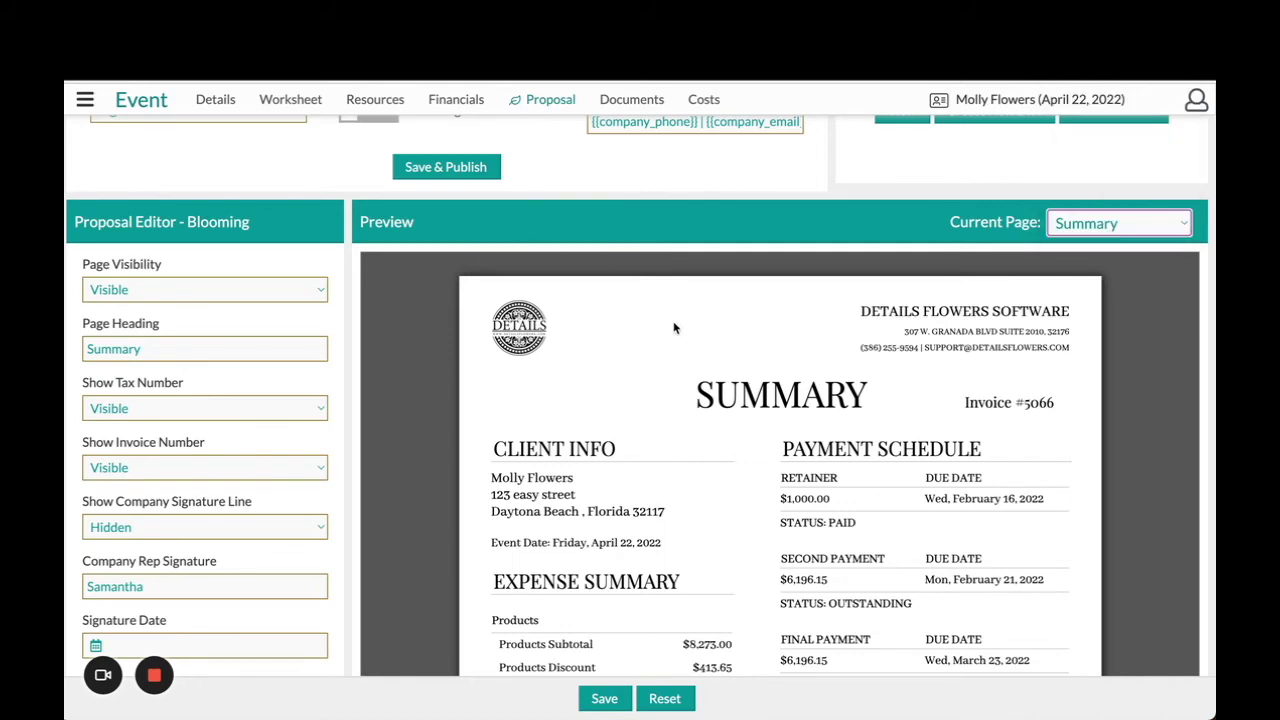
scroll(673, 328, "up", 3)
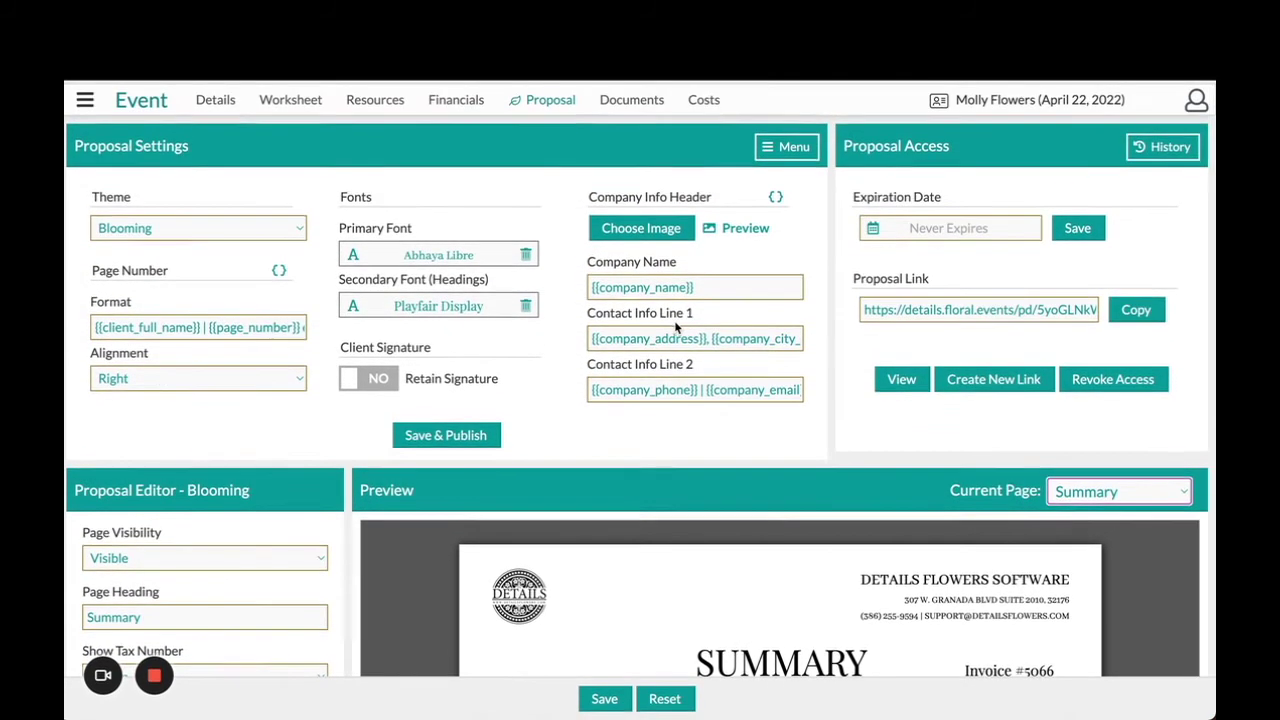
left_click(787, 150)
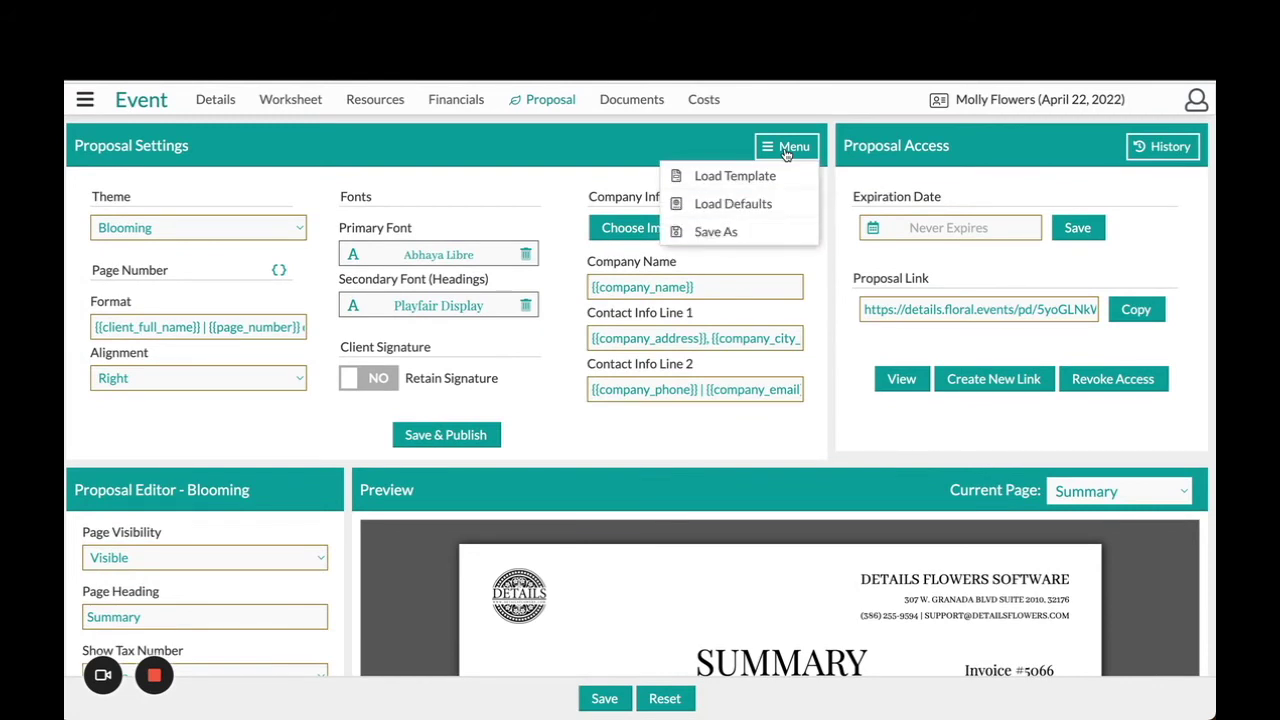
left_click(724, 233)
left_click(550, 382)
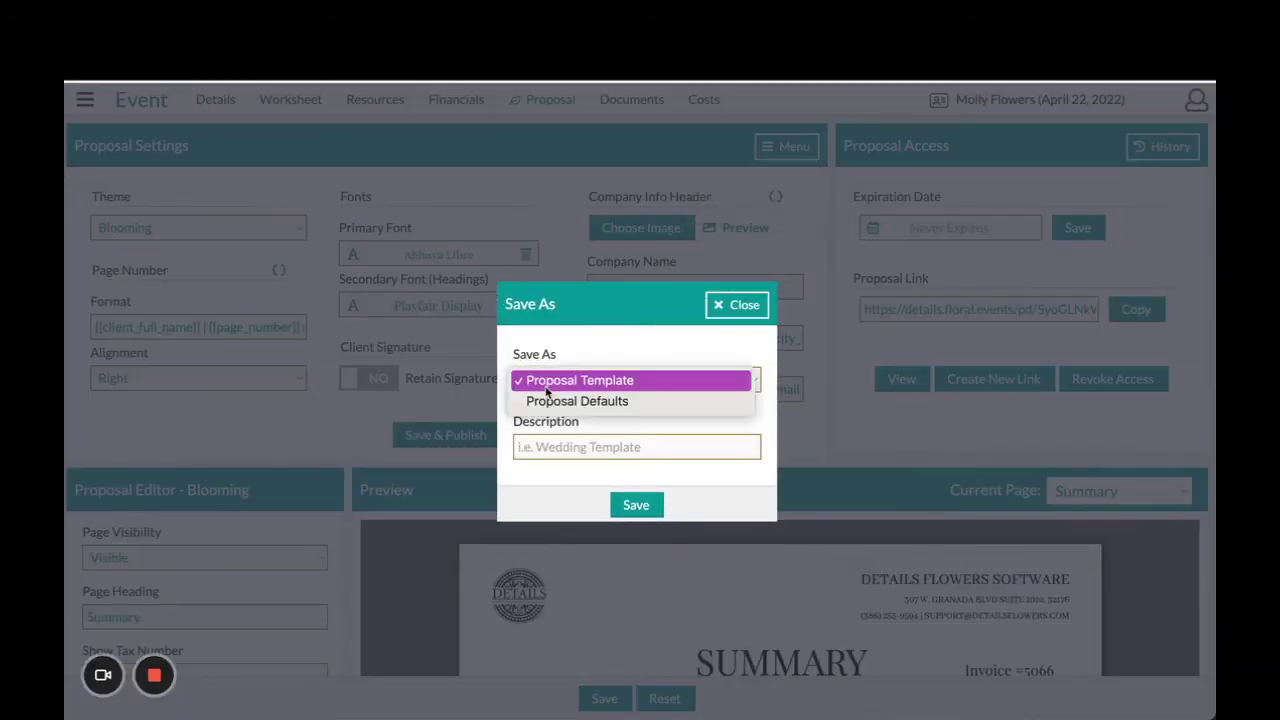
left_click(548, 401)
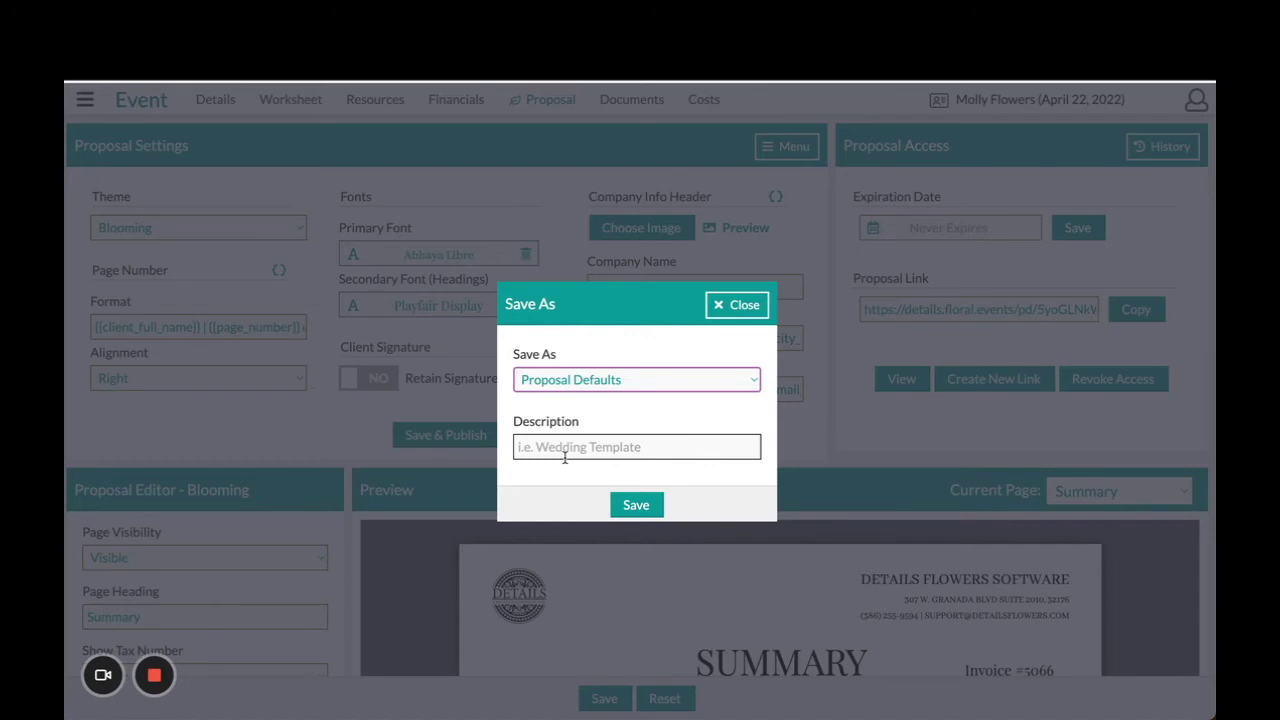
left_click(731, 306)
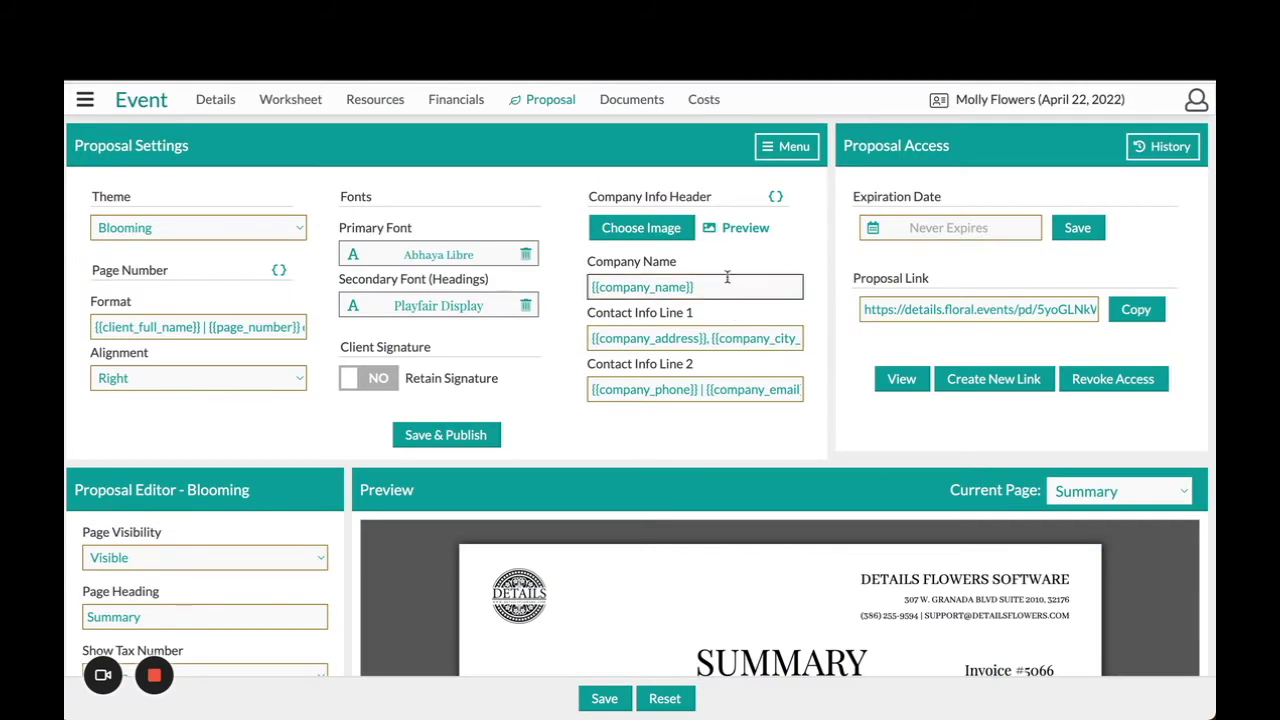
left_click(782, 148)
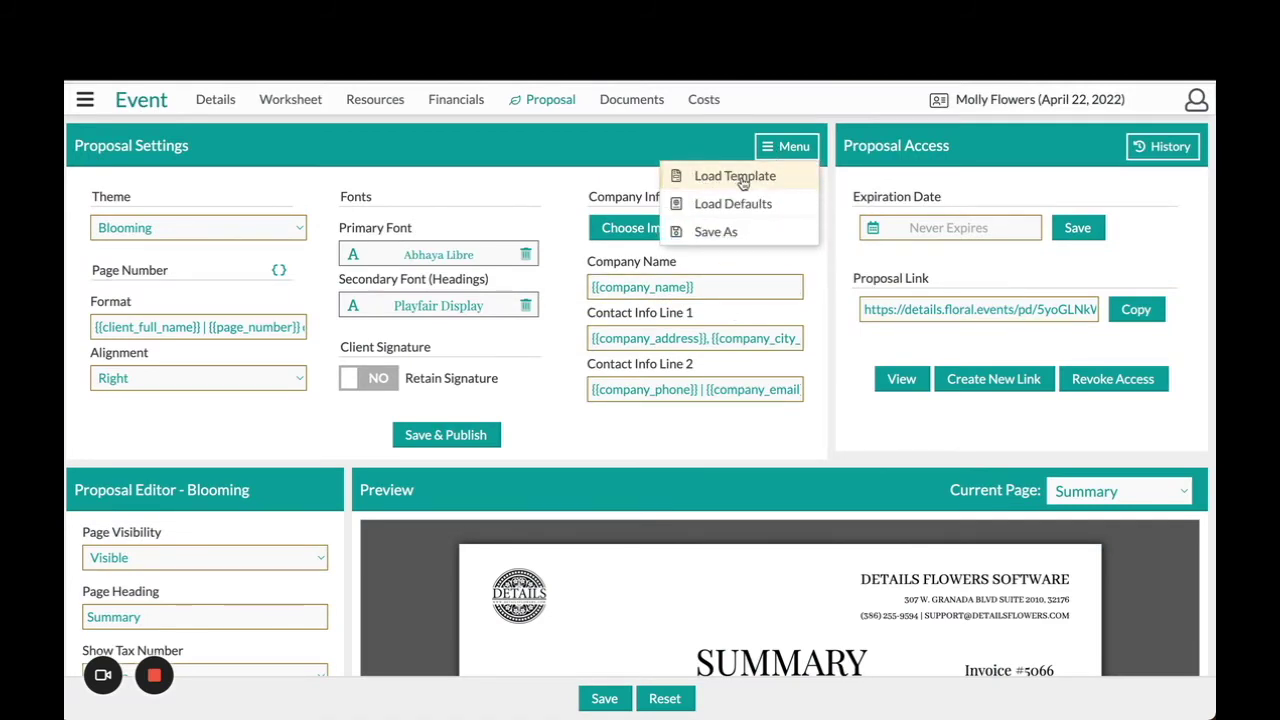
left_click(742, 180)
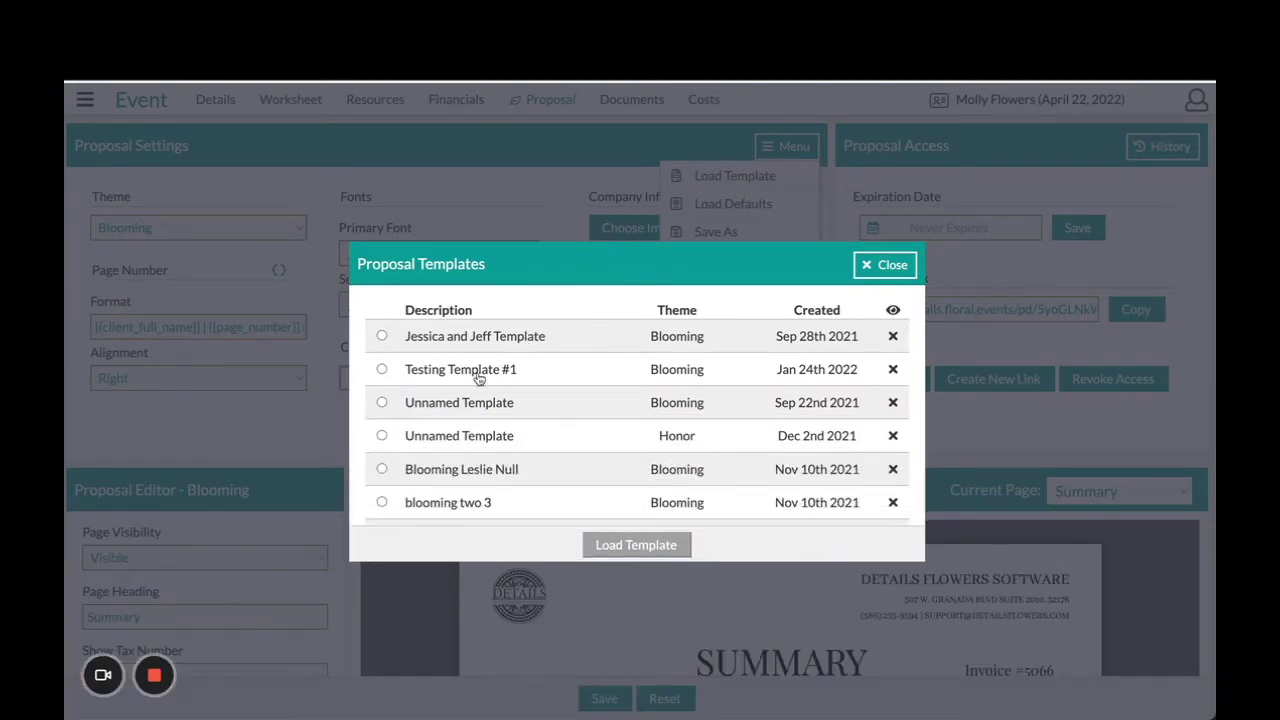
scroll(468, 460, "down", 1)
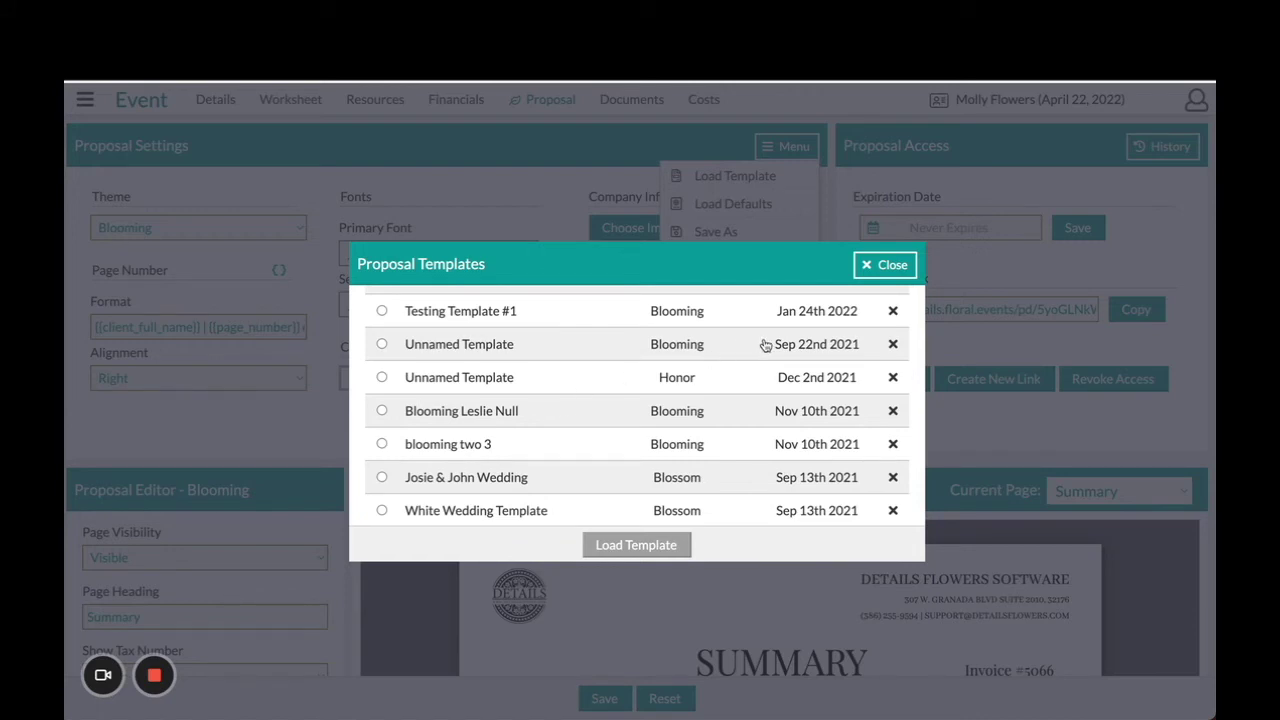
scroll(765, 345, "up", 1)
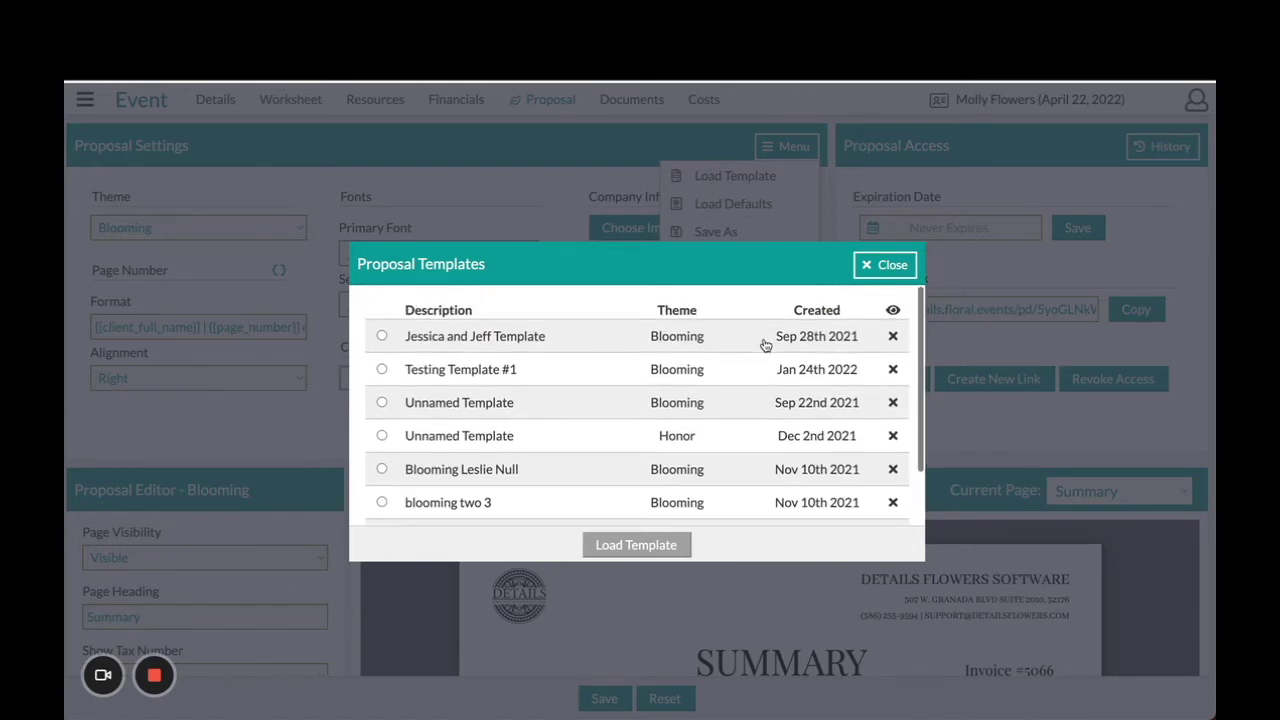
left_click(878, 268)
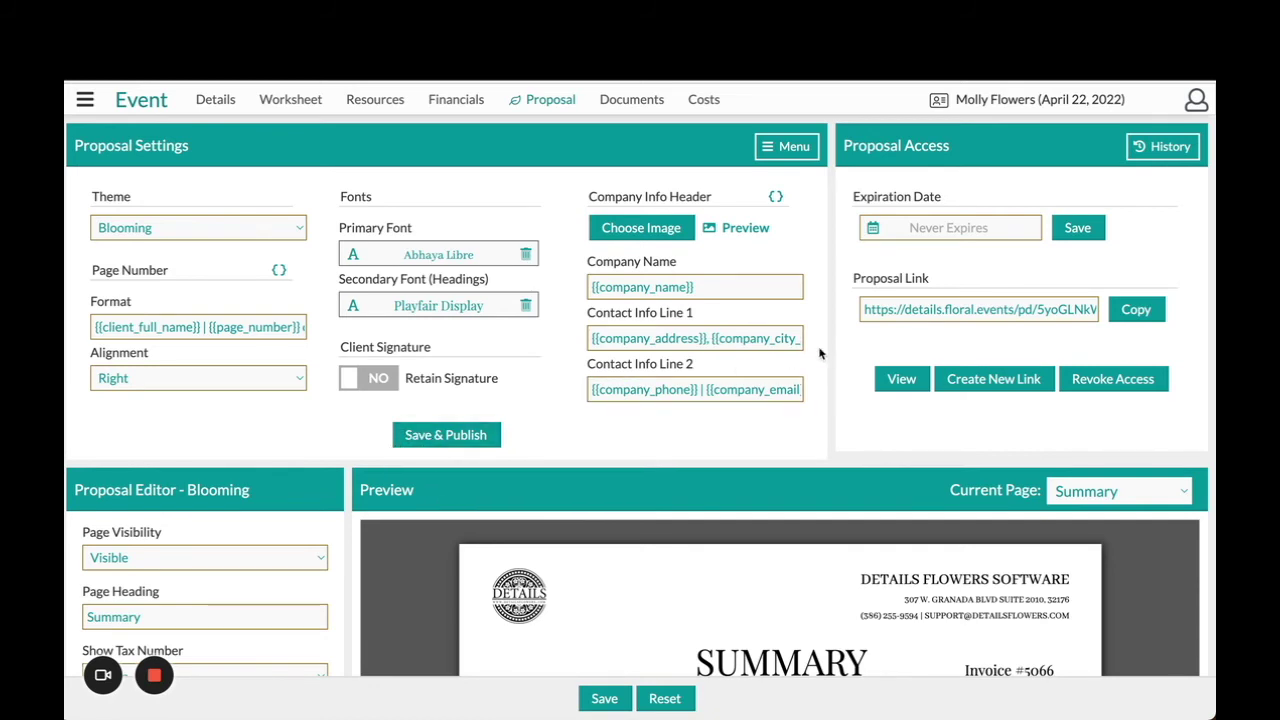
Step: Copy the proposal link, then Accept & Sign it using the signer's e-mail and full name
left_click(901, 309)
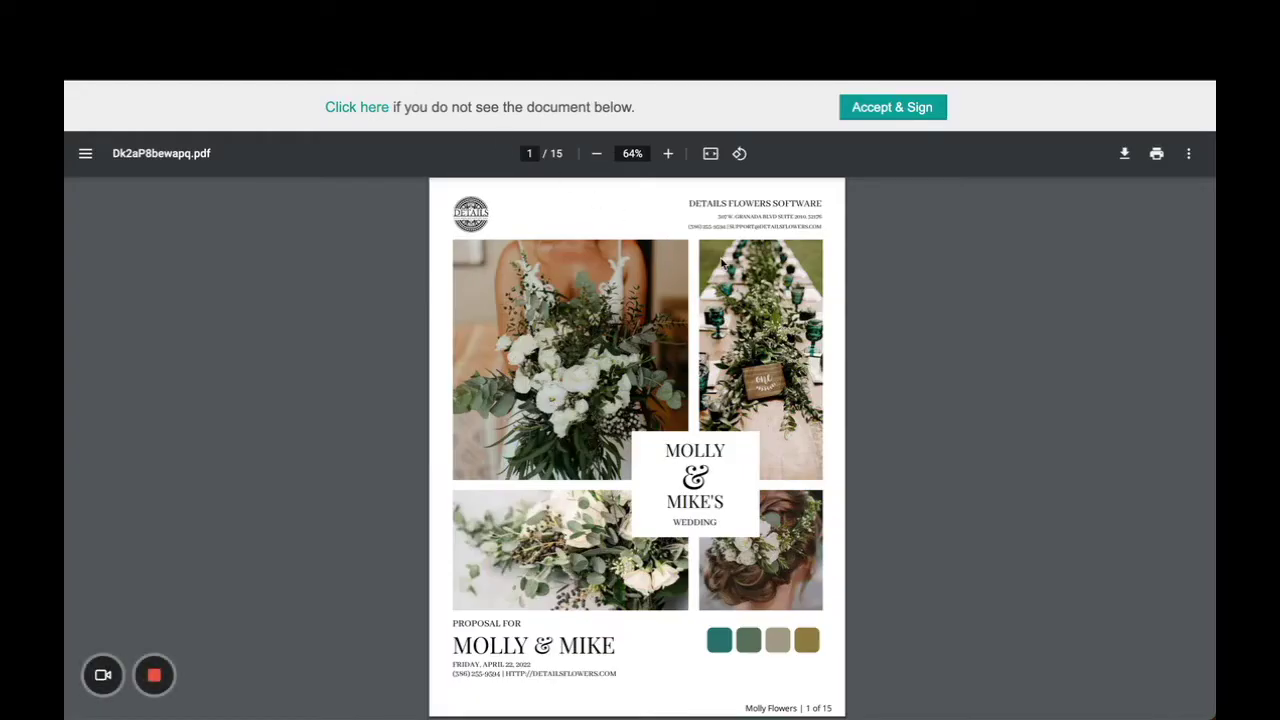
left_click(895, 110)
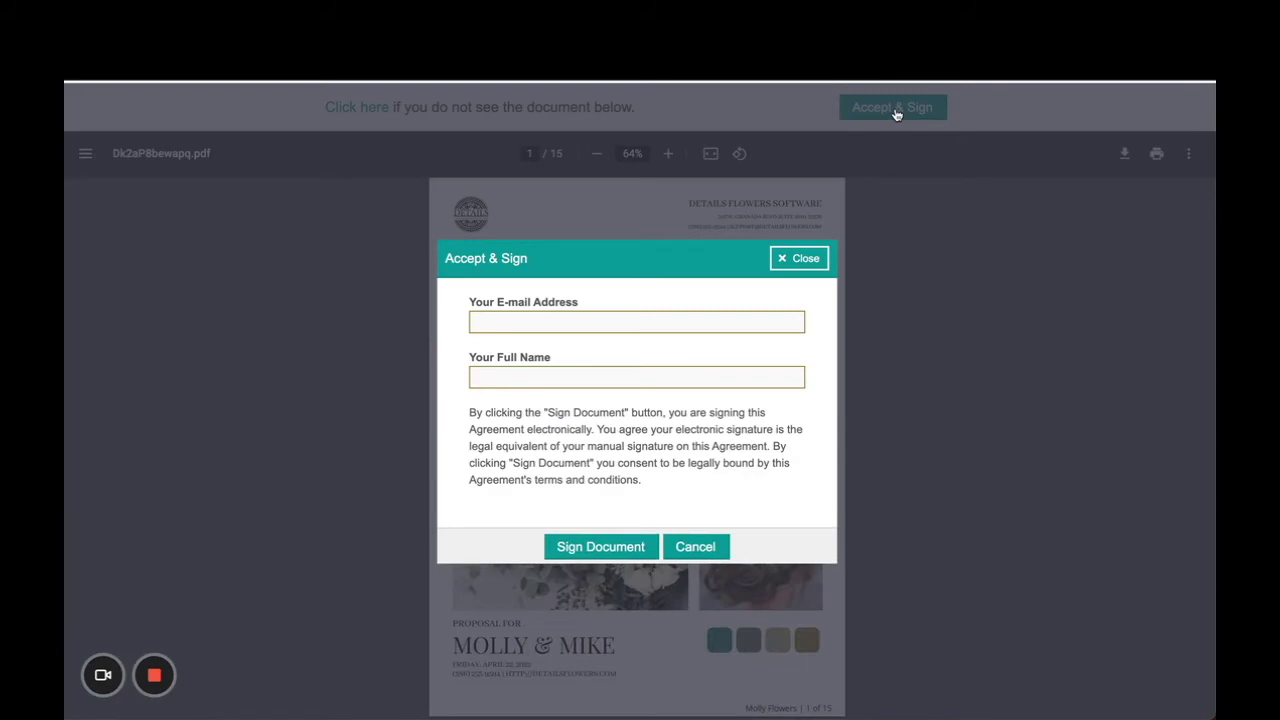
left_click(660, 324)
left_click(650, 352)
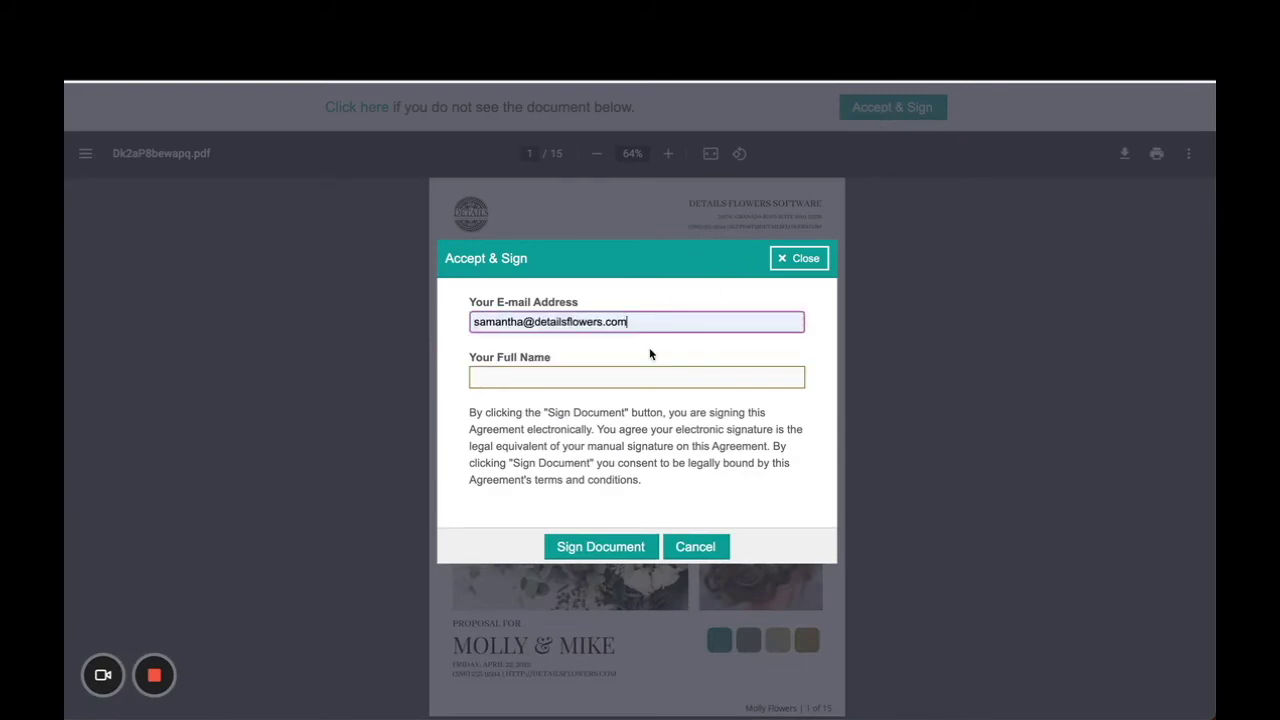
left_click(631, 383)
left_click(614, 409)
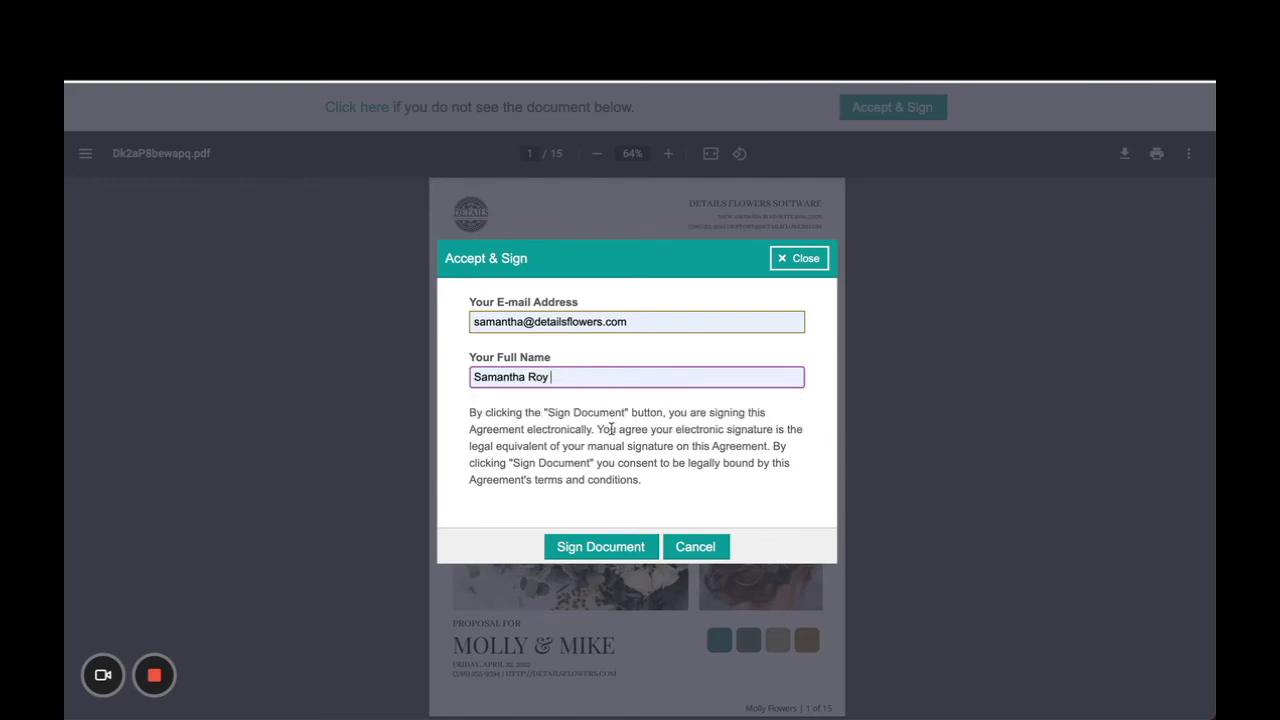
left_click(618, 550)
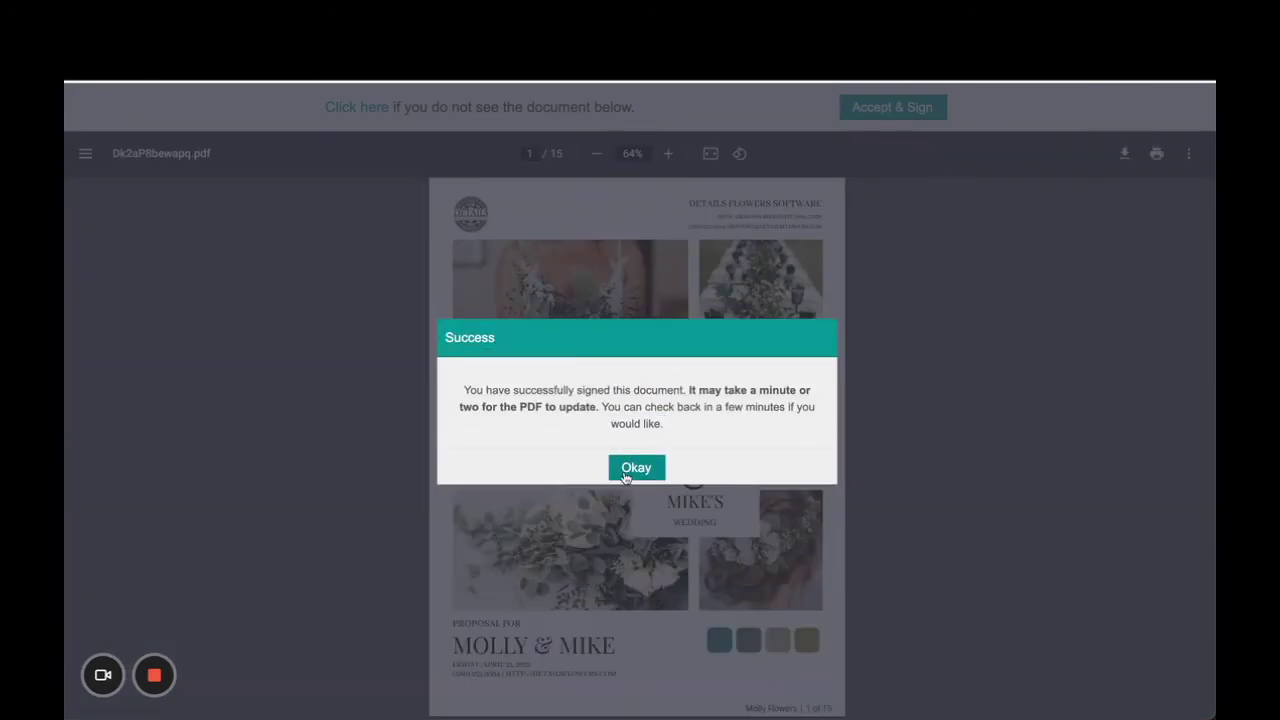
left_click(636, 468)
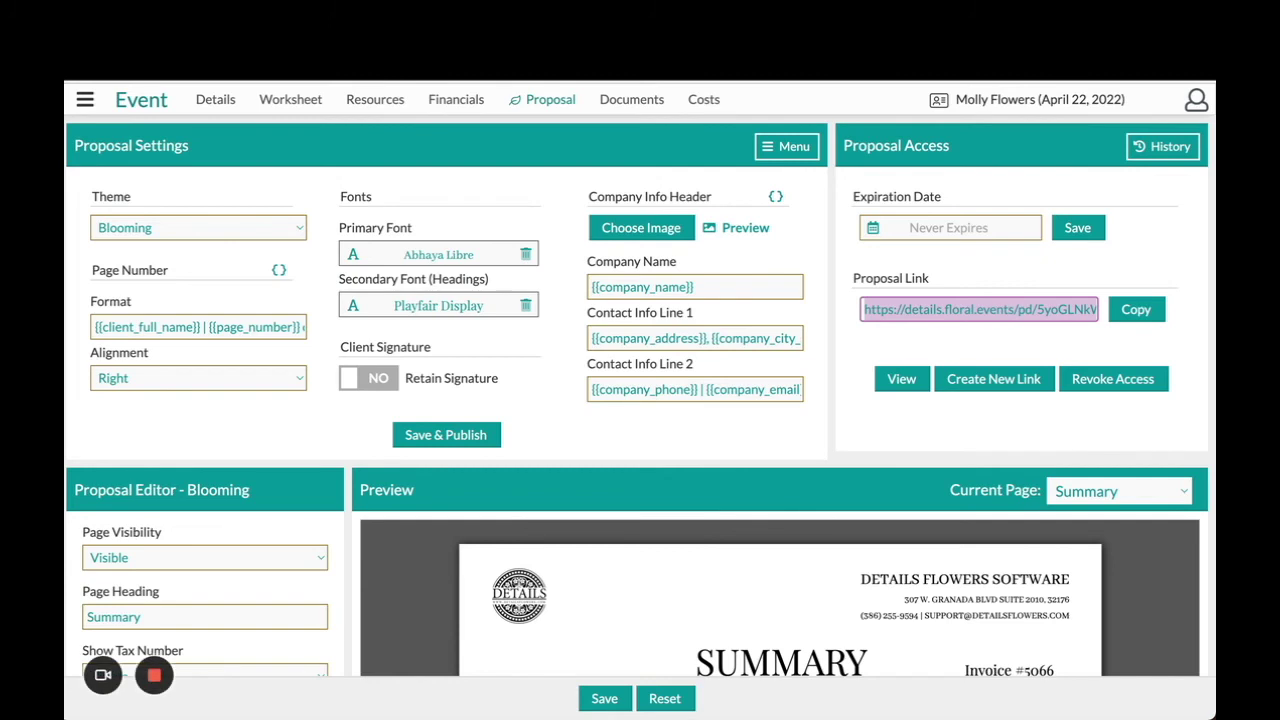
left_click(883, 348)
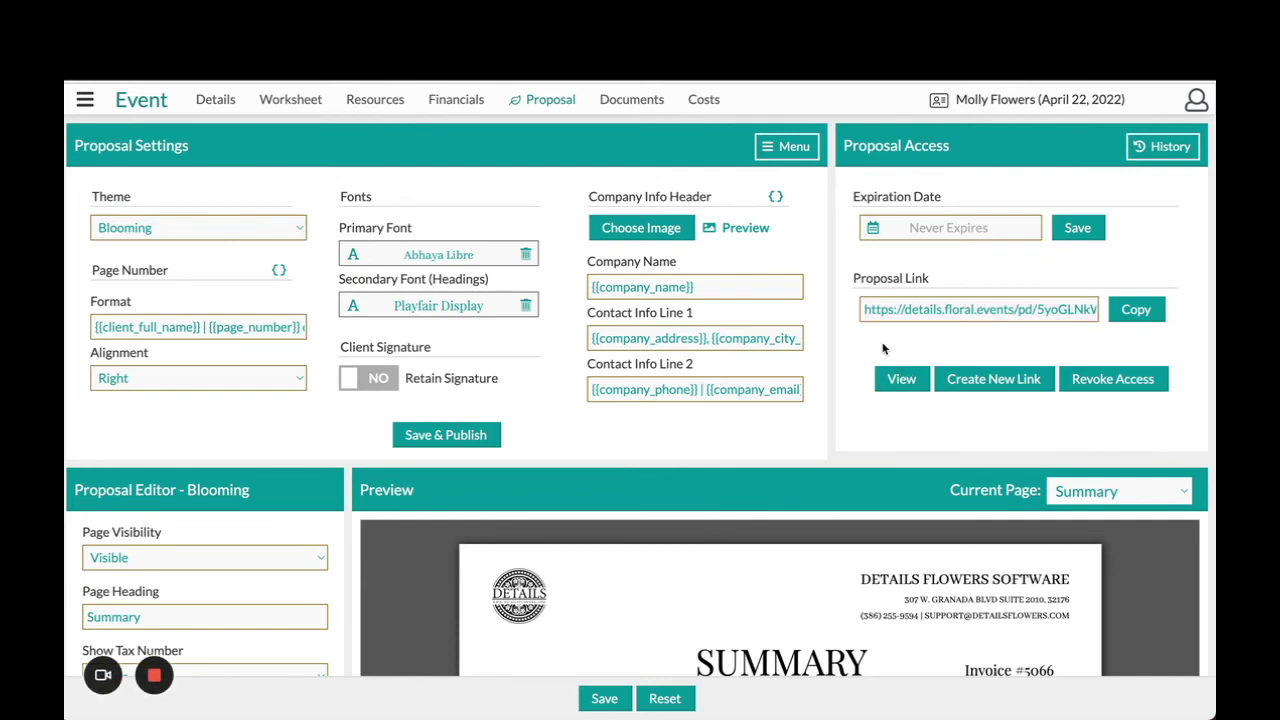
Step: Sign the Molly & Mike proposal again with the signer's e-mail and full name
left_click(901, 303)
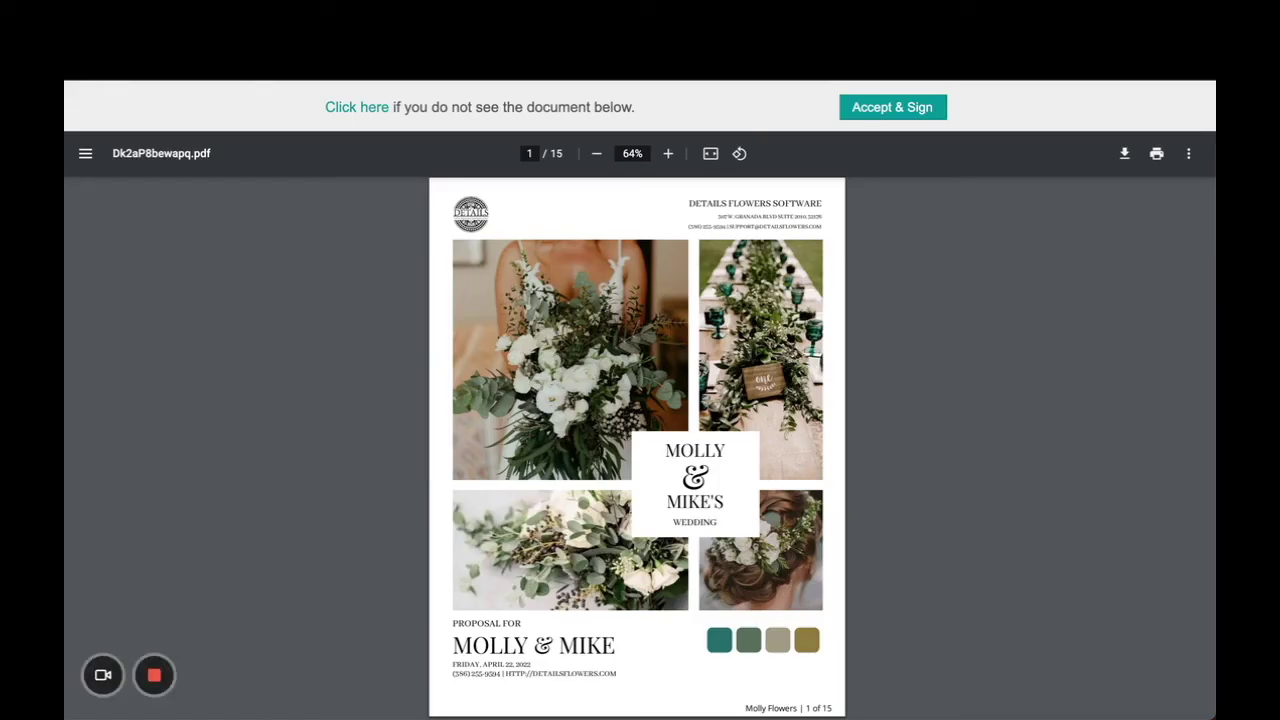
left_click(864, 112)
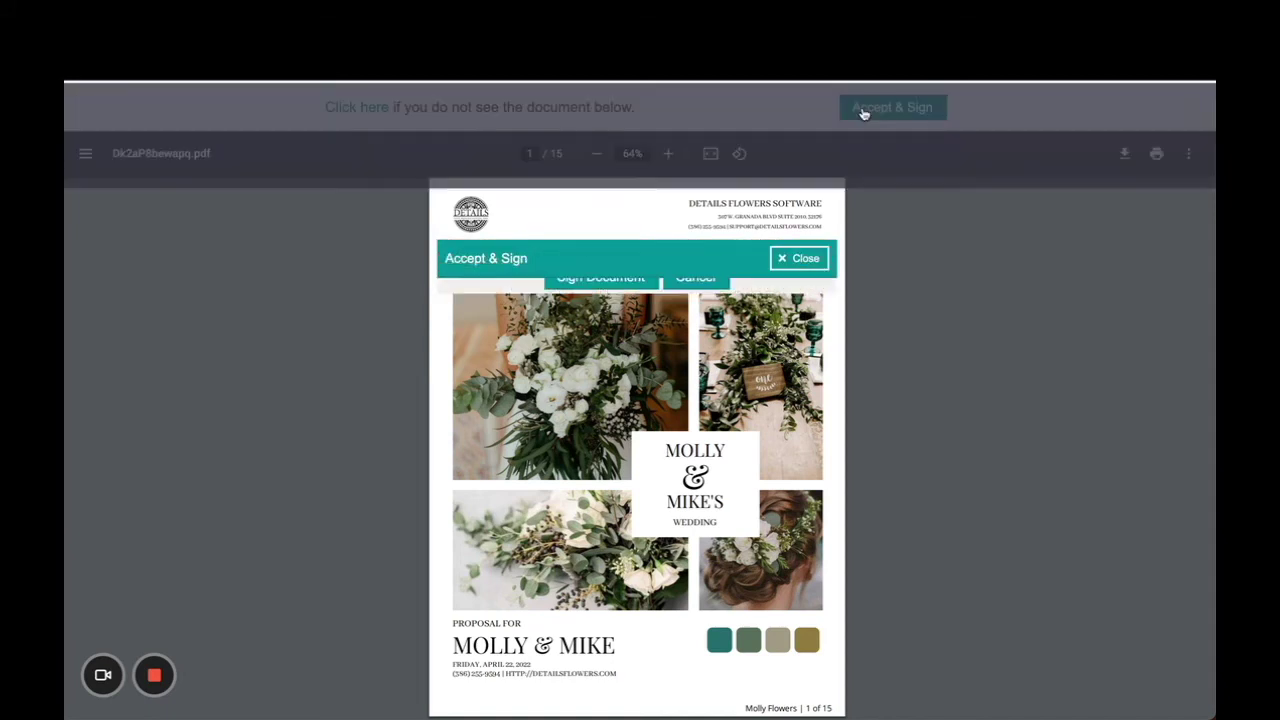
left_click(746, 322)
left_click(674, 352)
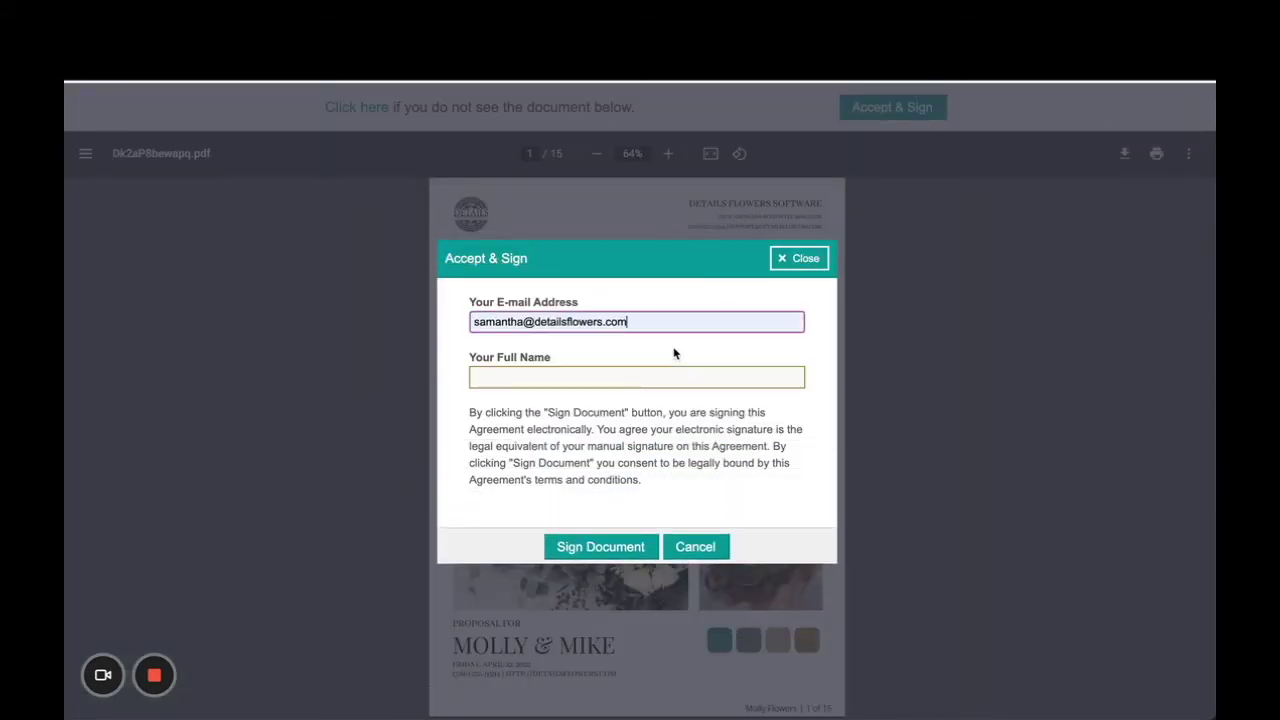
left_click(634, 376)
left_click(548, 410)
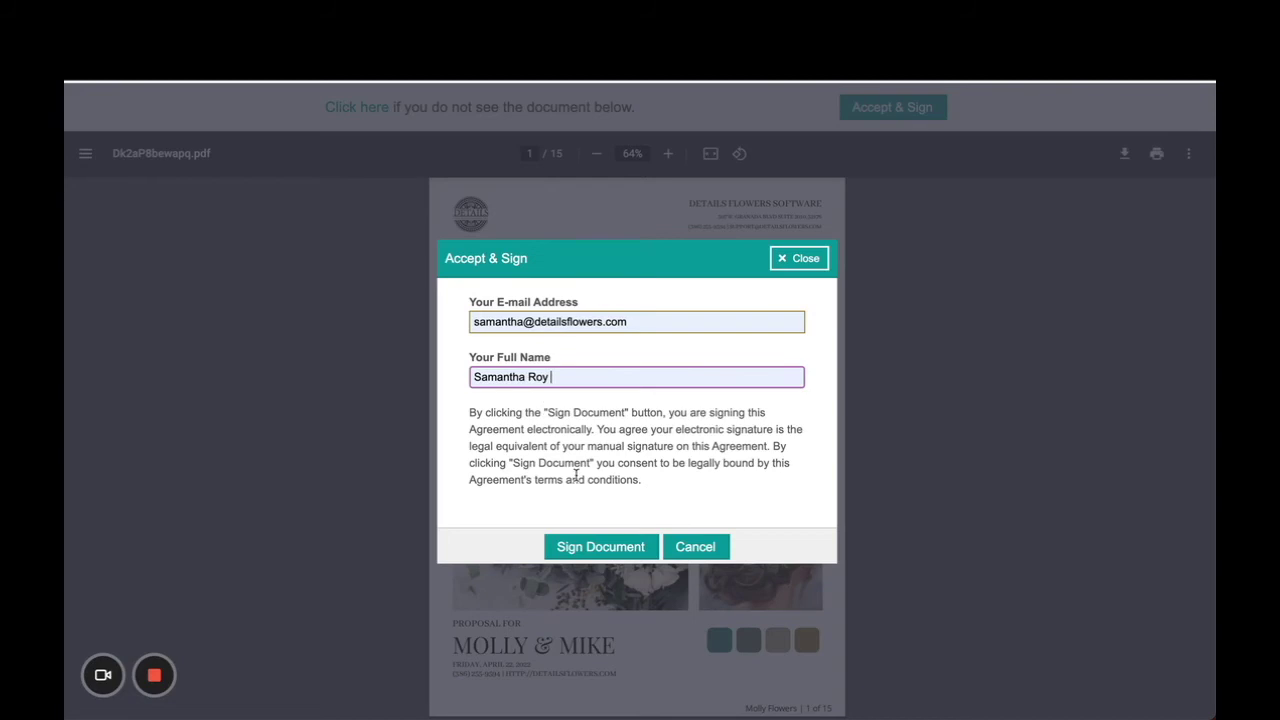
left_click(580, 548)
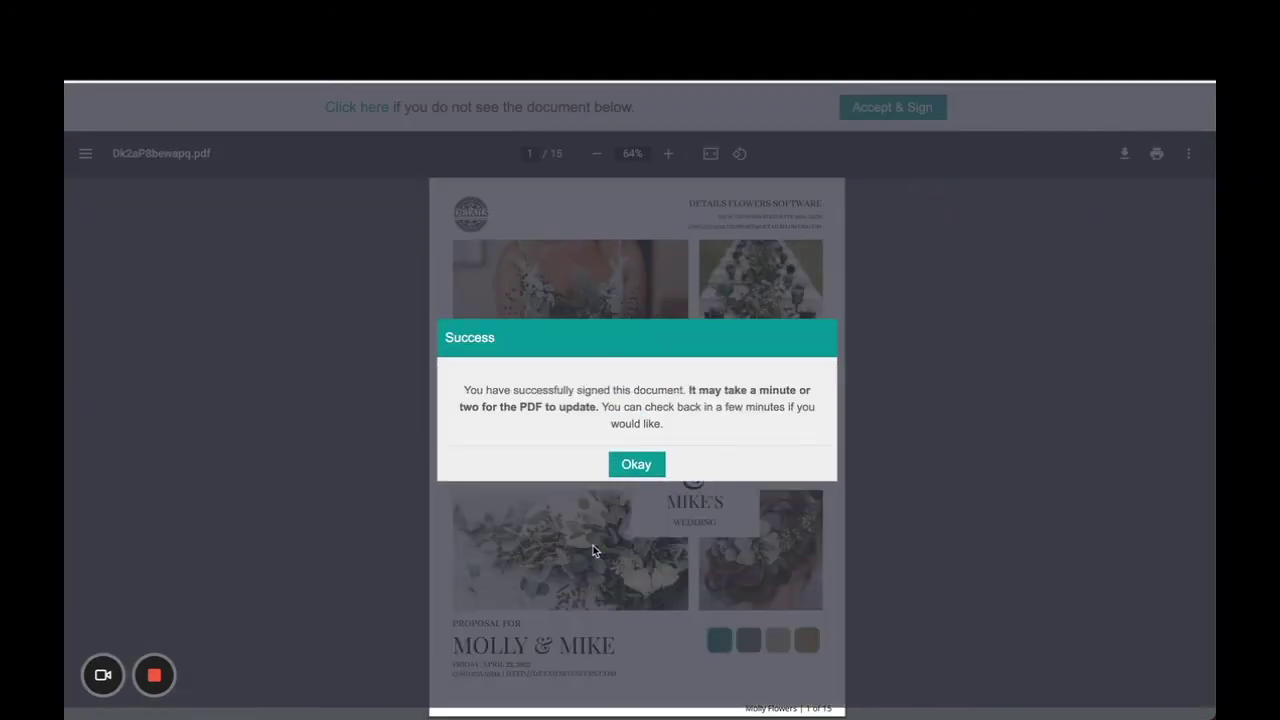
left_click(640, 470)
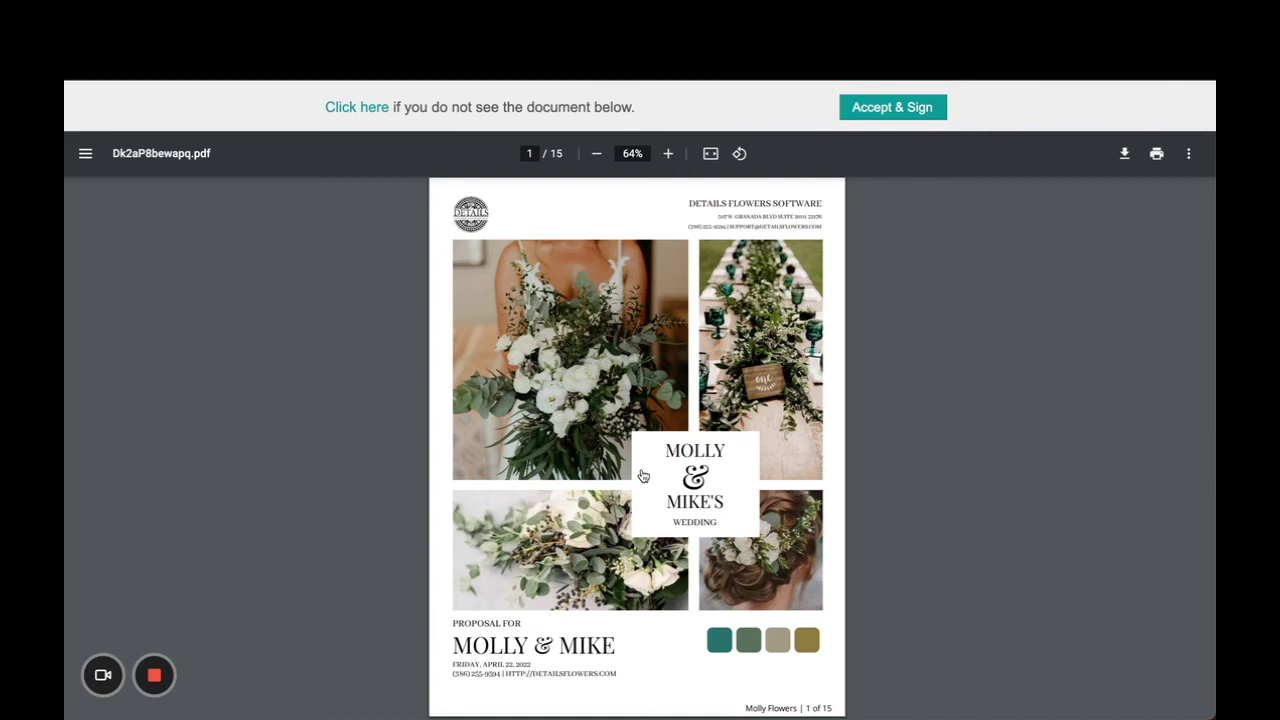
Step: Page through the PDF: Blooms & Stylings, ceremony line items, payment terms and final pages
key("Right")
key("Right")
key("Right")
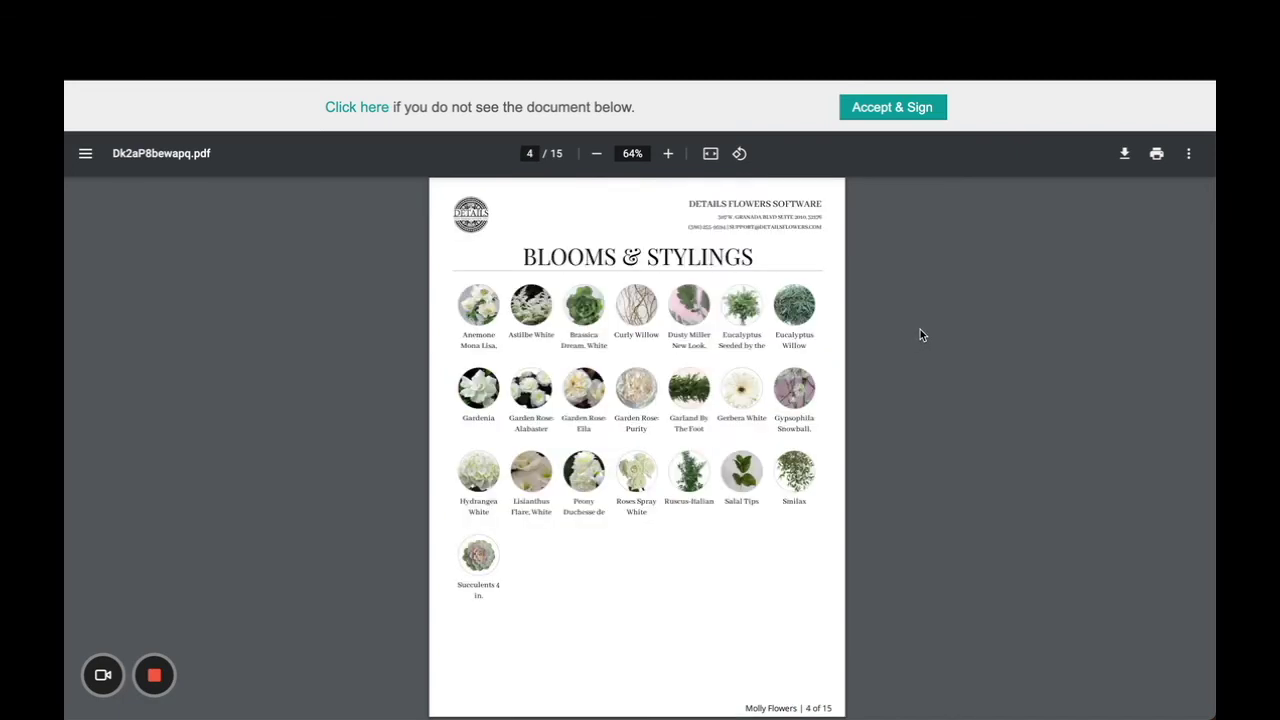
key("Right")
key("Right")
key("Right")
key("Right")
key("Right")
key("Right")
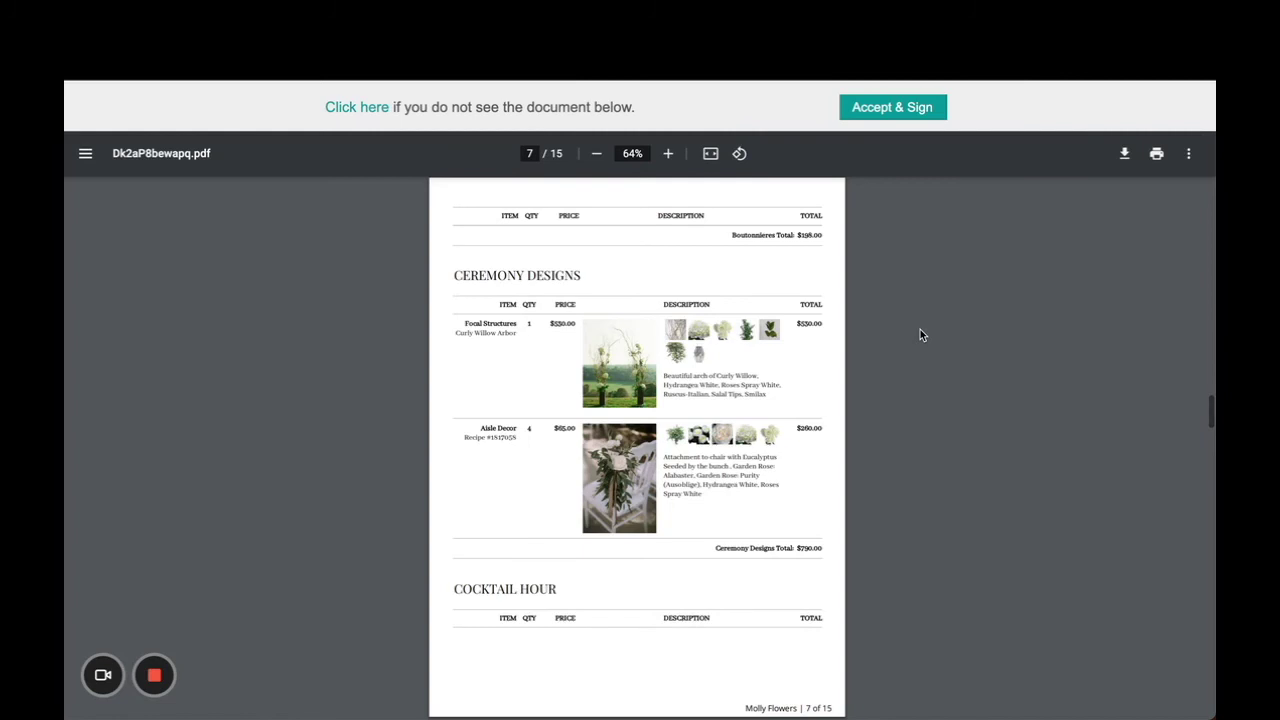
key("Right")
key("Right")
key("Right")
key("Right")
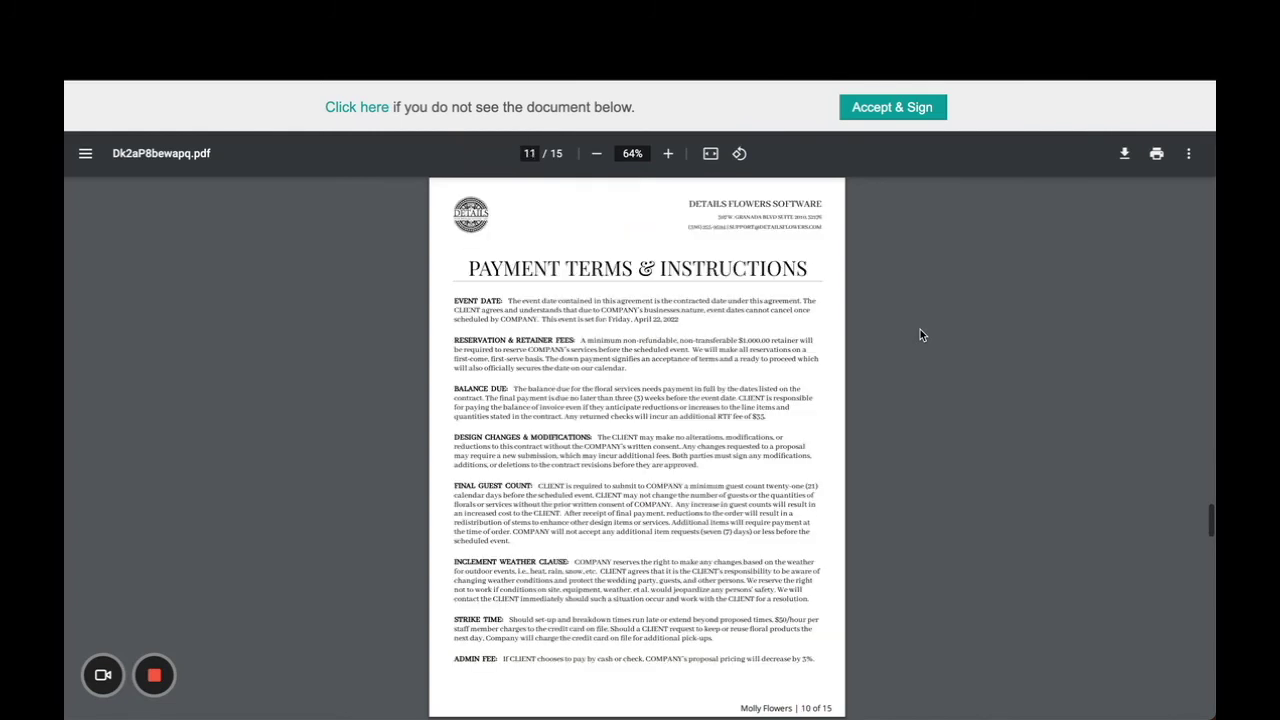
key("Right")
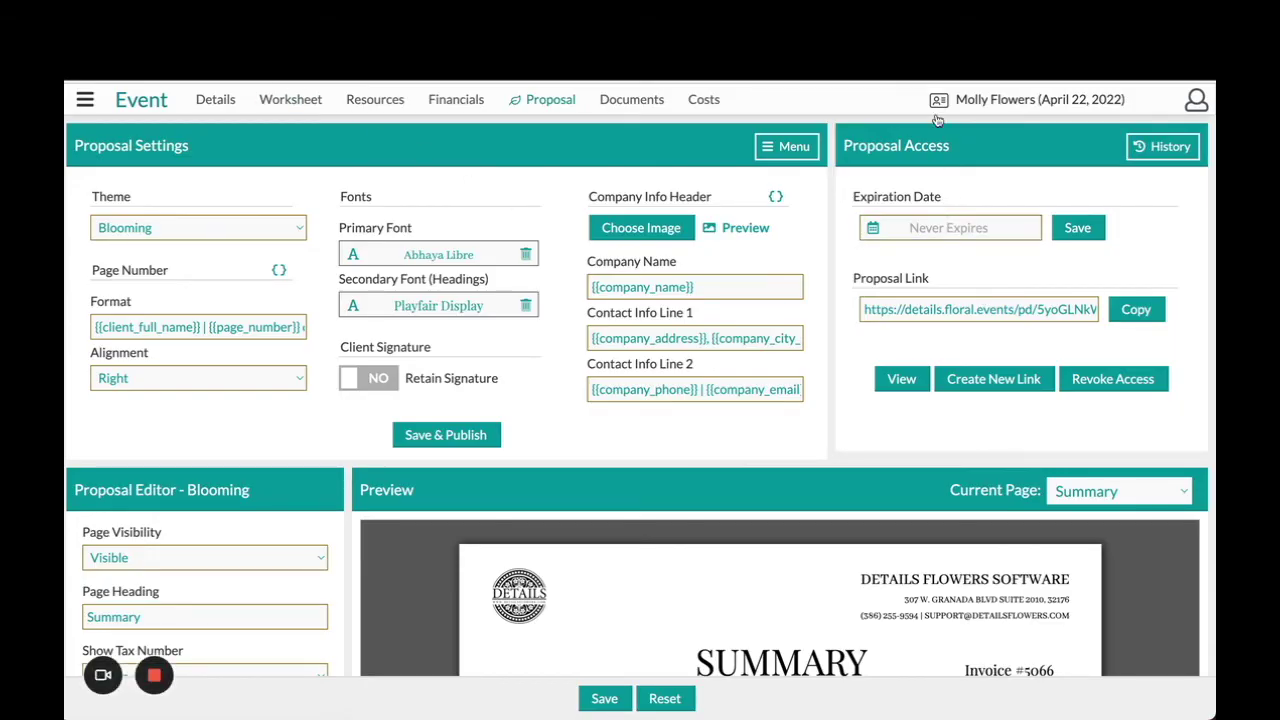
left_click(970, 102)
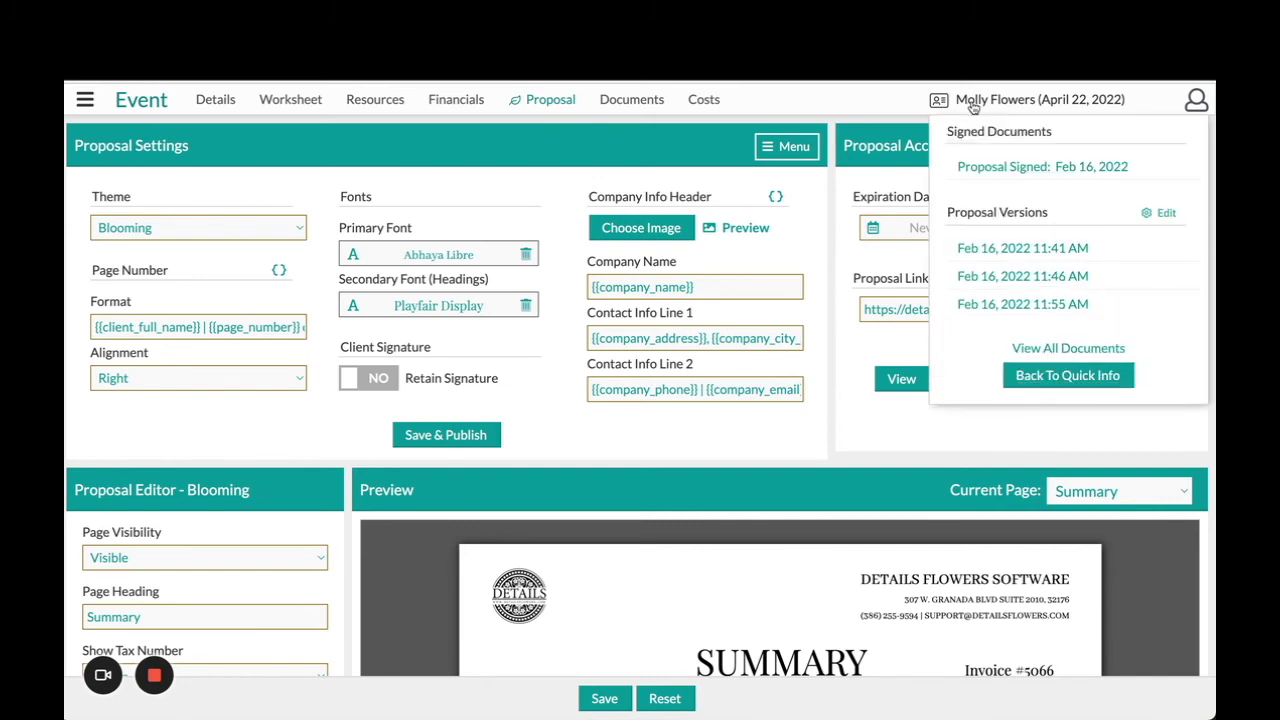
left_click(1060, 377)
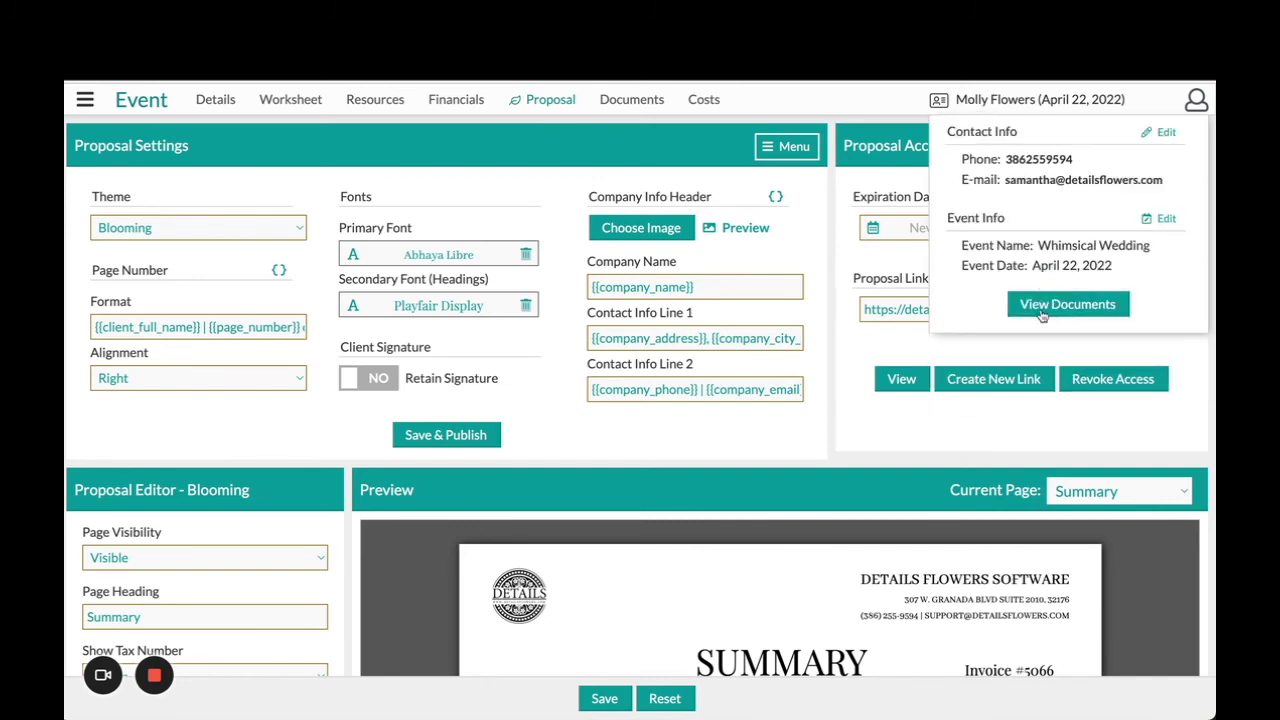
left_click(1060, 307)
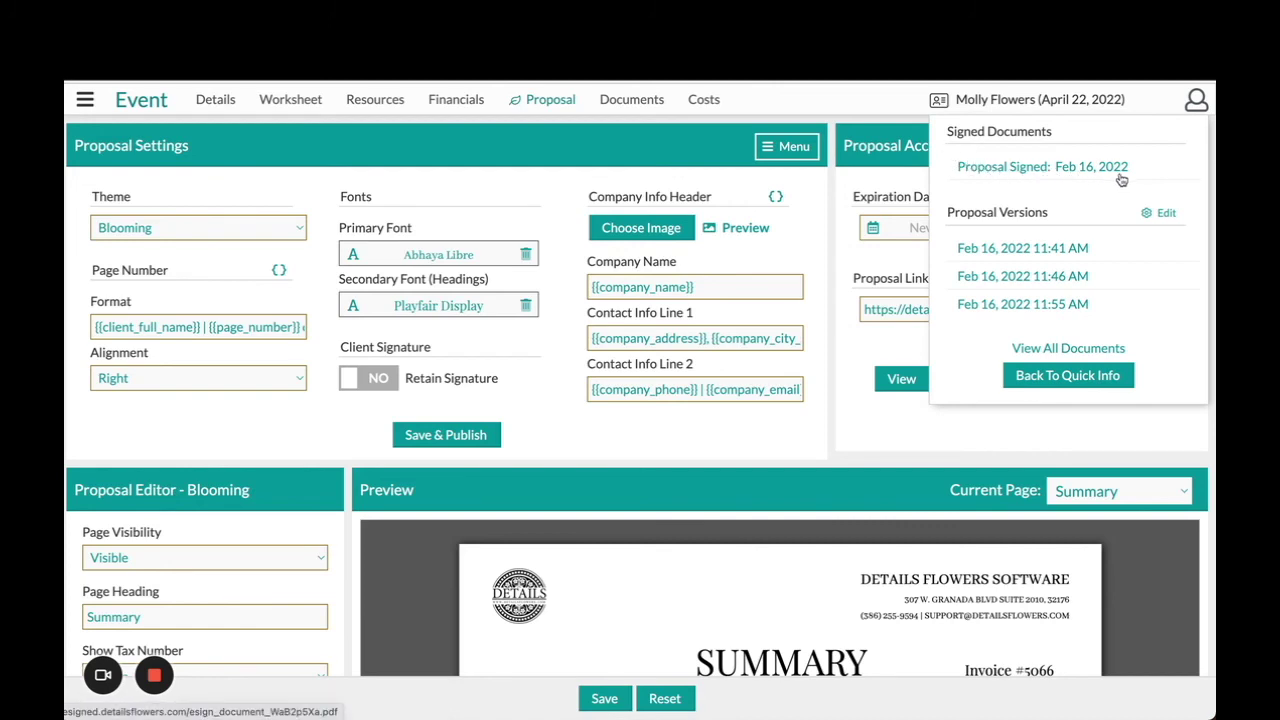
right_click(1016, 248)
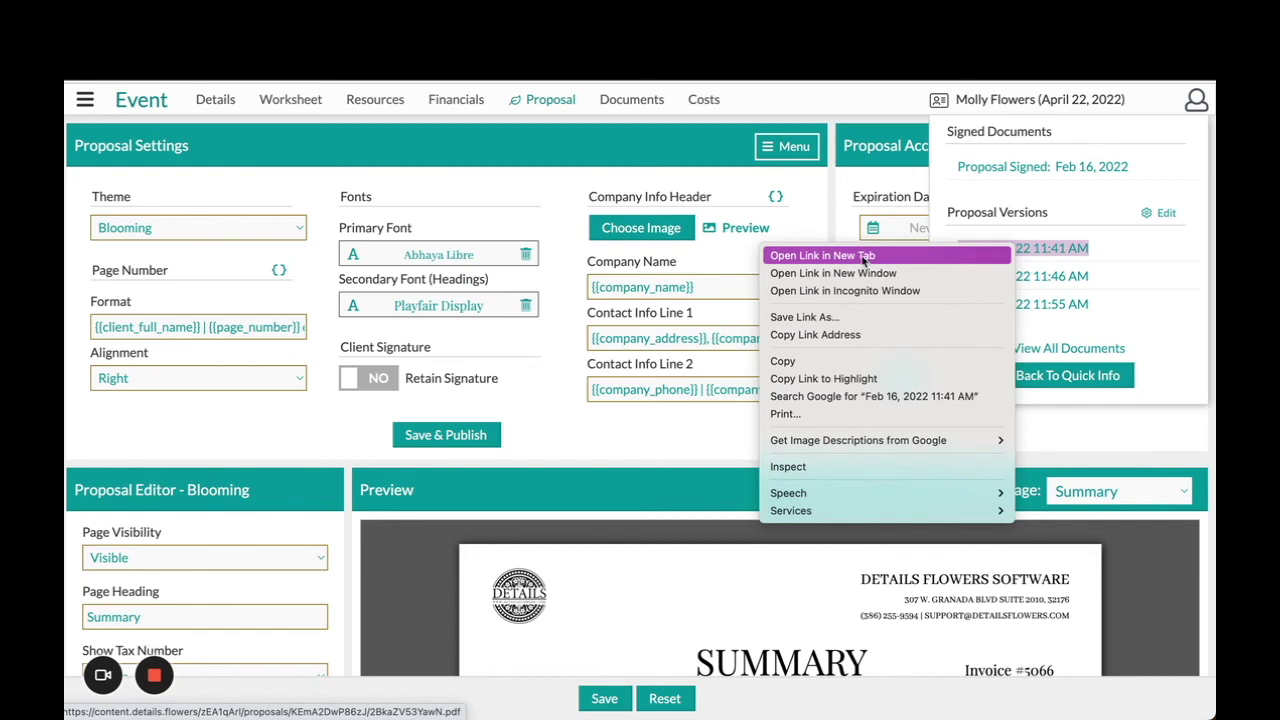
left_click(812, 212)
left_click(845, 192)
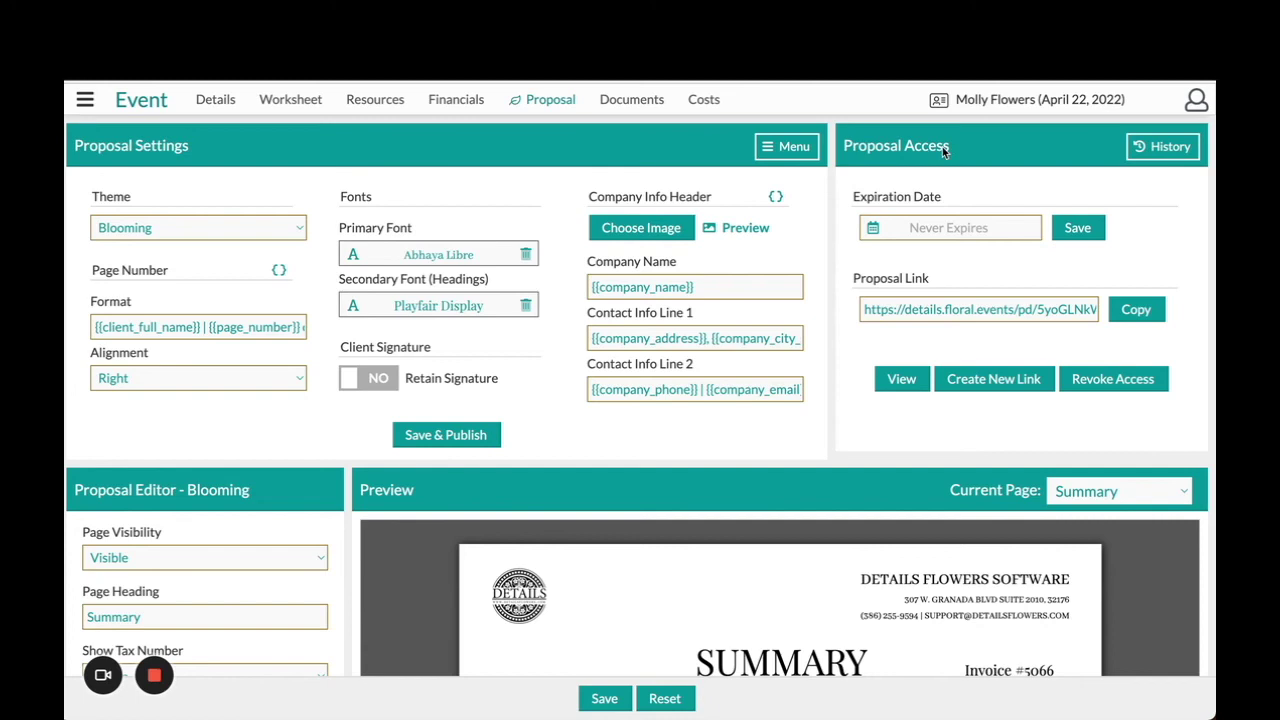
left_click(1162, 148)
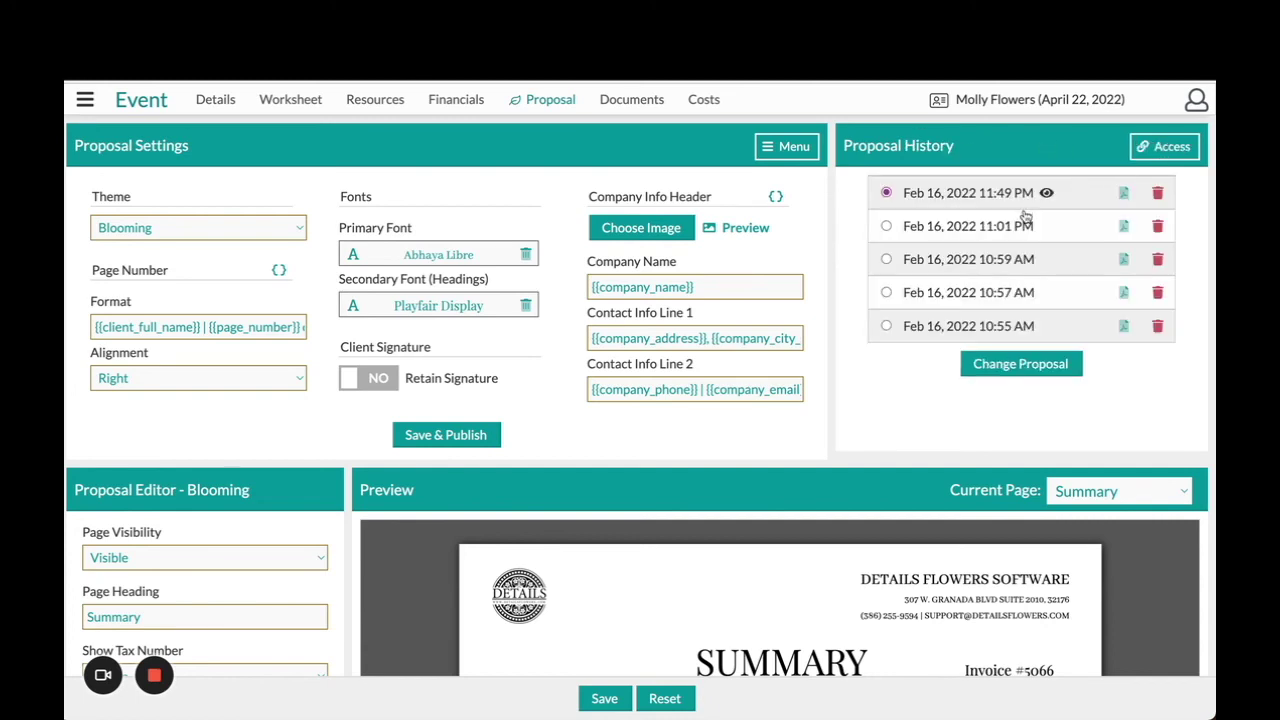
scroll(1025, 216, "down", 2)
scroll(1025, 216, "up", 1)
scroll(1025, 216, "up", 1)
left_click(1161, 152)
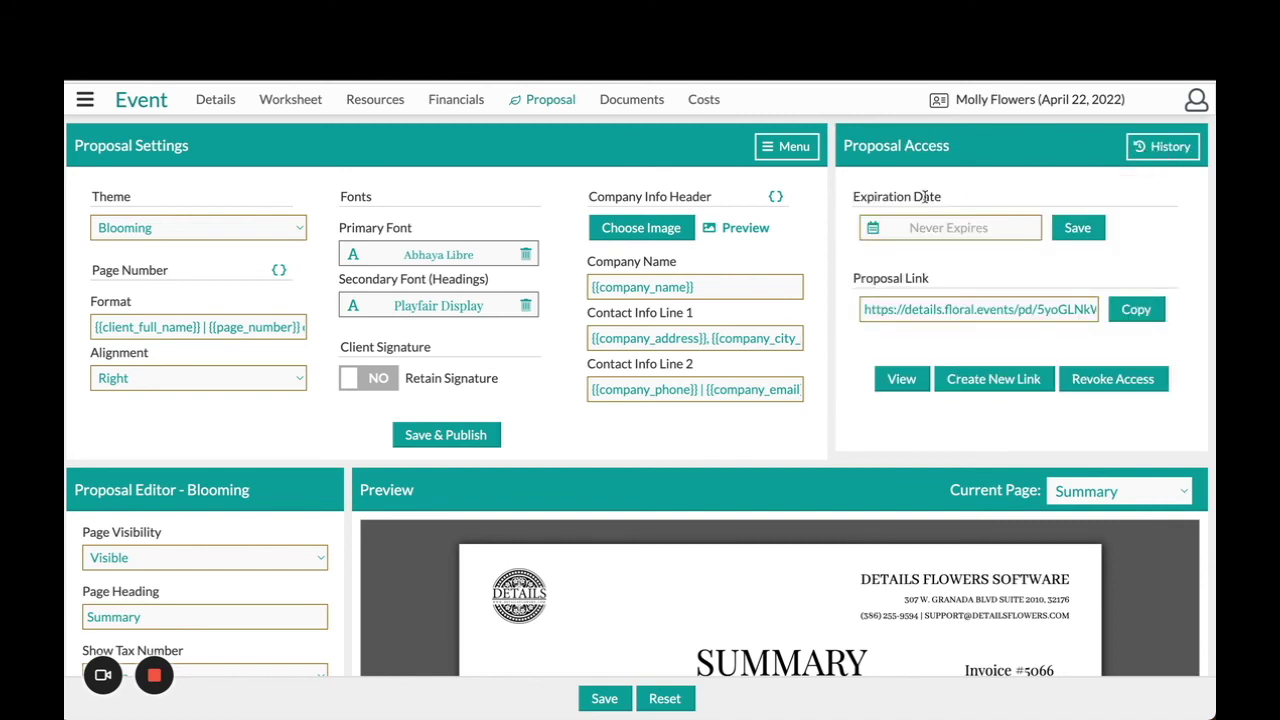
left_click(908, 230)
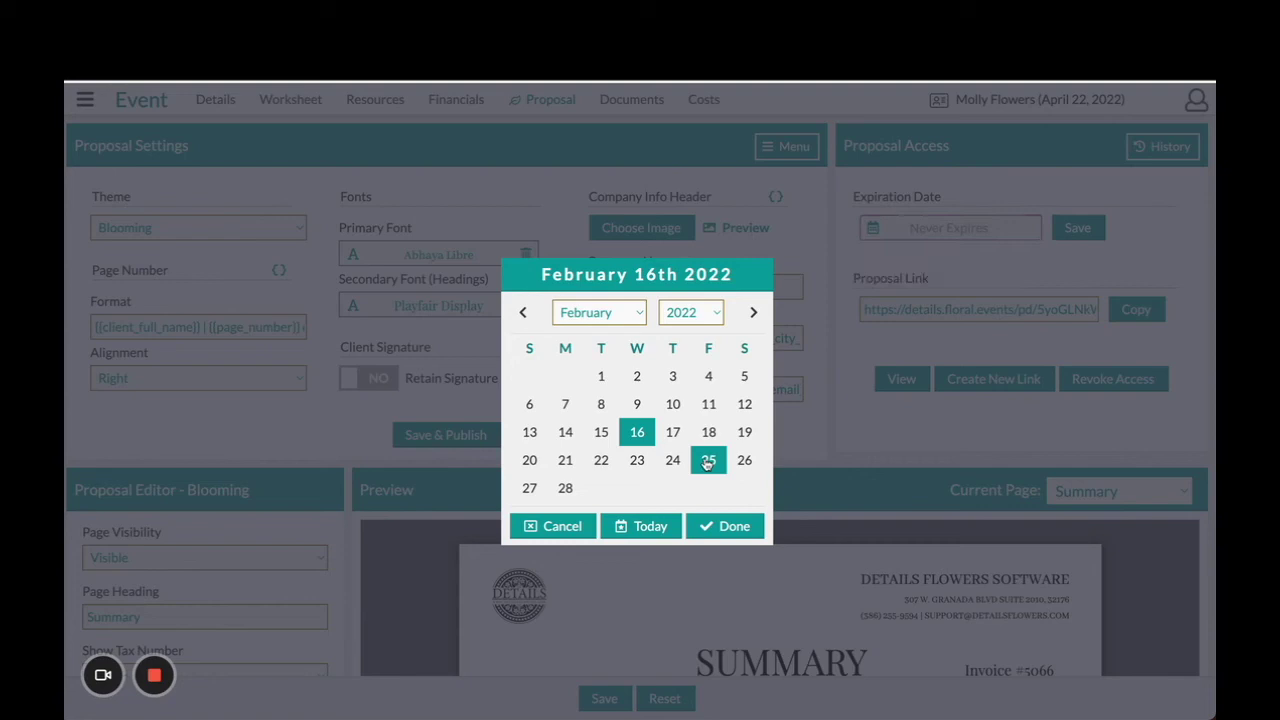
left_click(708, 460)
left_click(922, 270)
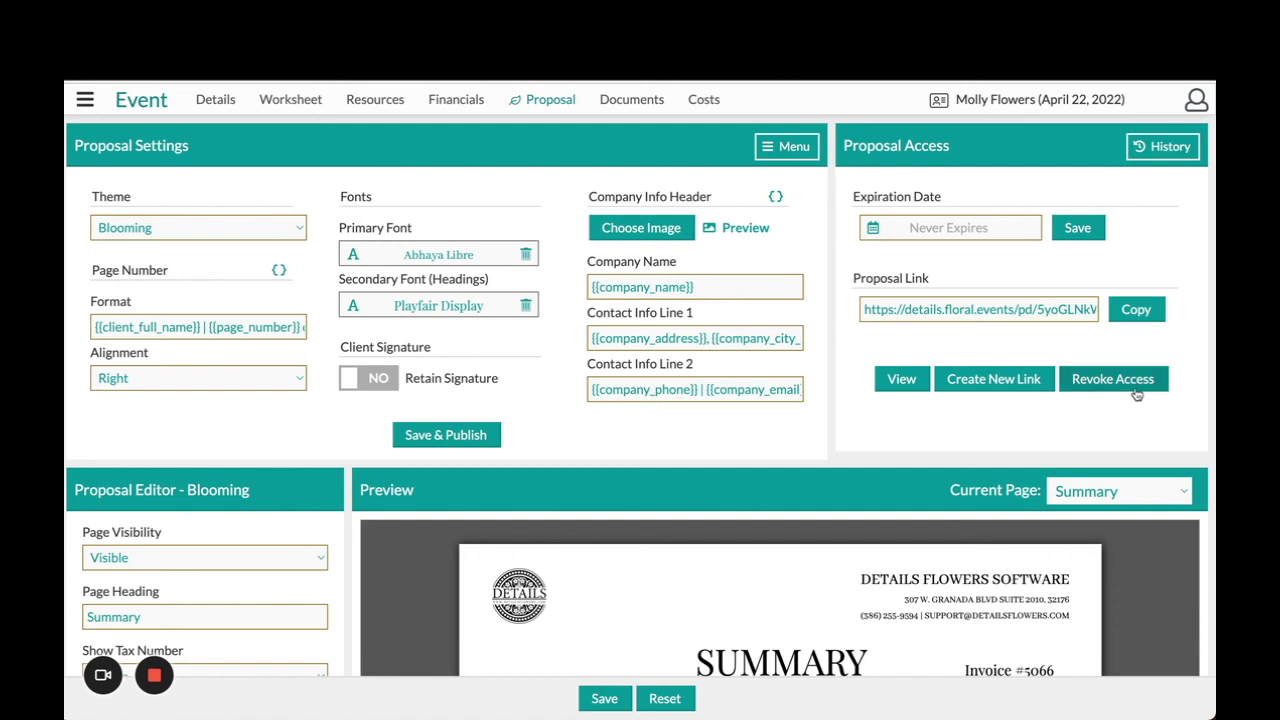
Step: Preview the Cover page and flip Retain Signature to YES, then back to NO
left_click(1079, 492)
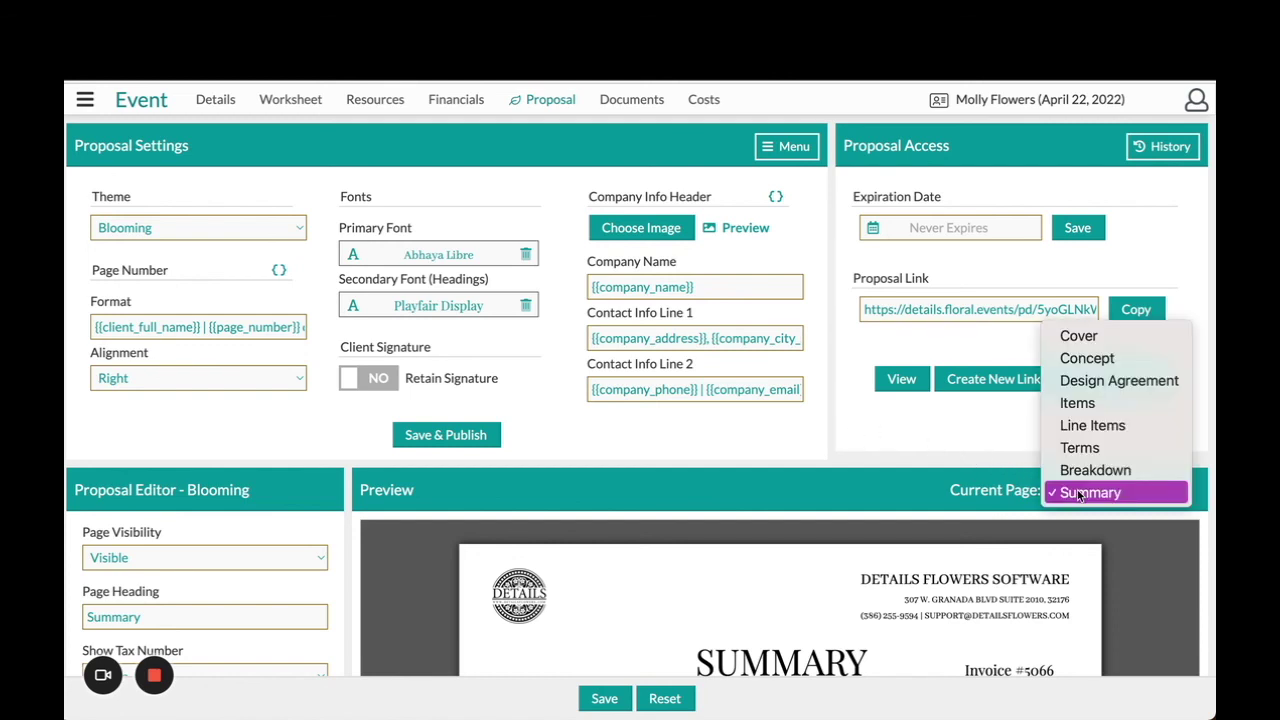
left_click(1094, 340)
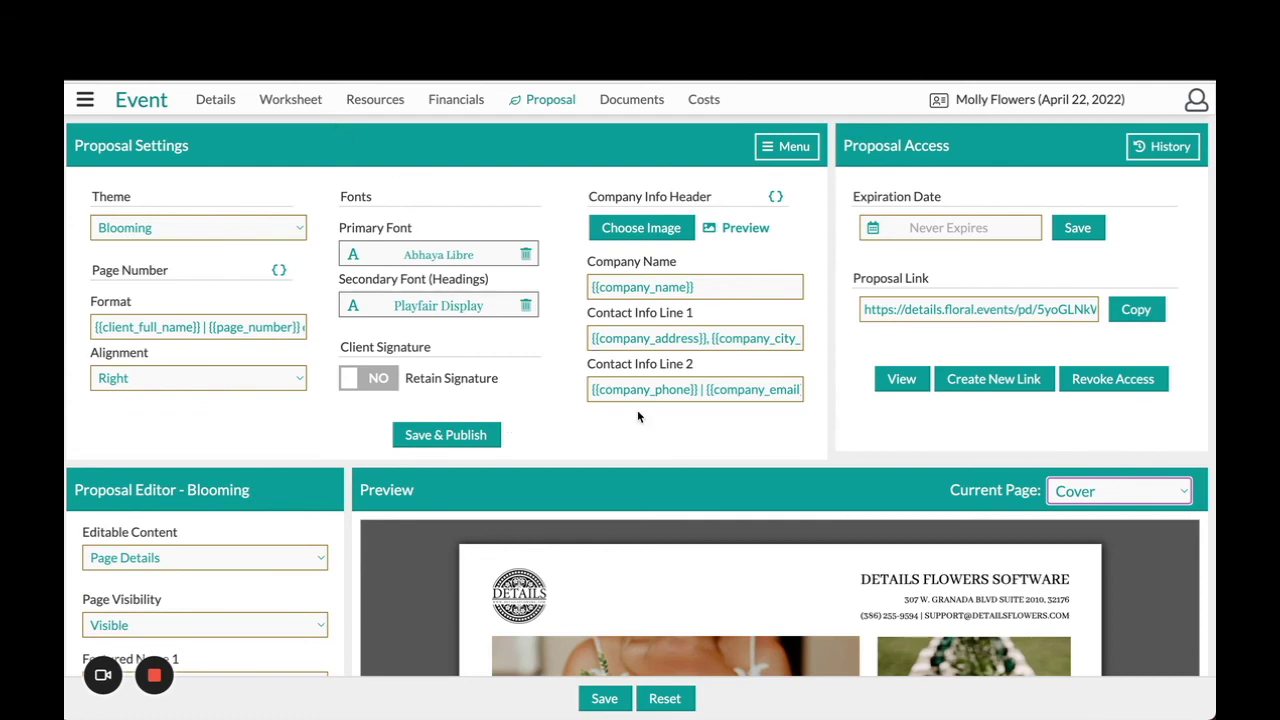
scroll(638, 417, "down", 2)
scroll(638, 417, "up", 2)
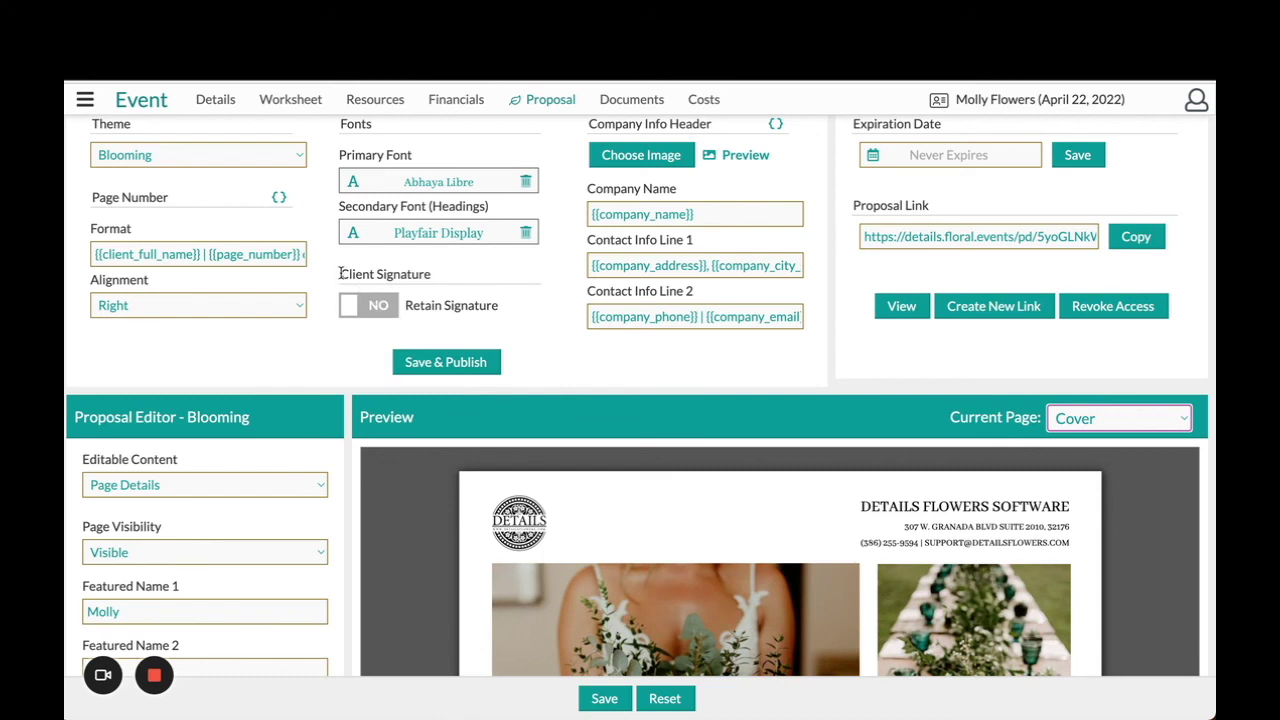
left_click_drag(341, 273, 433, 281)
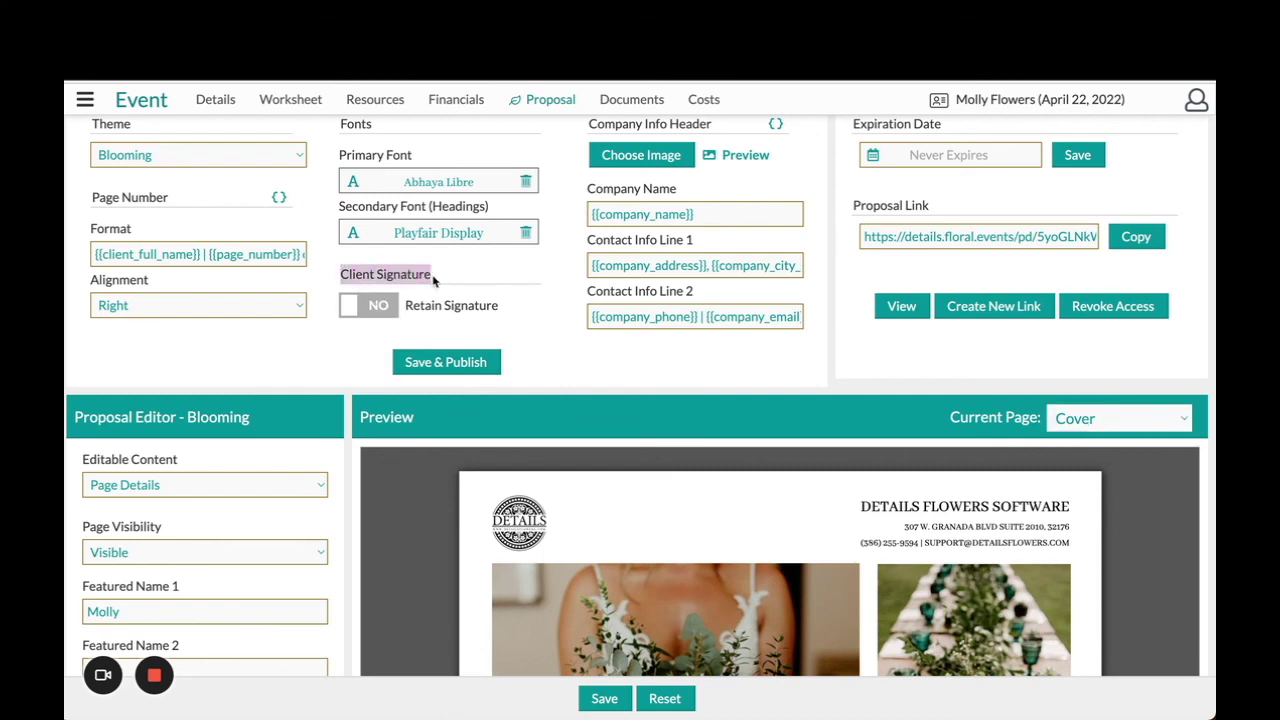
left_click(388, 310)
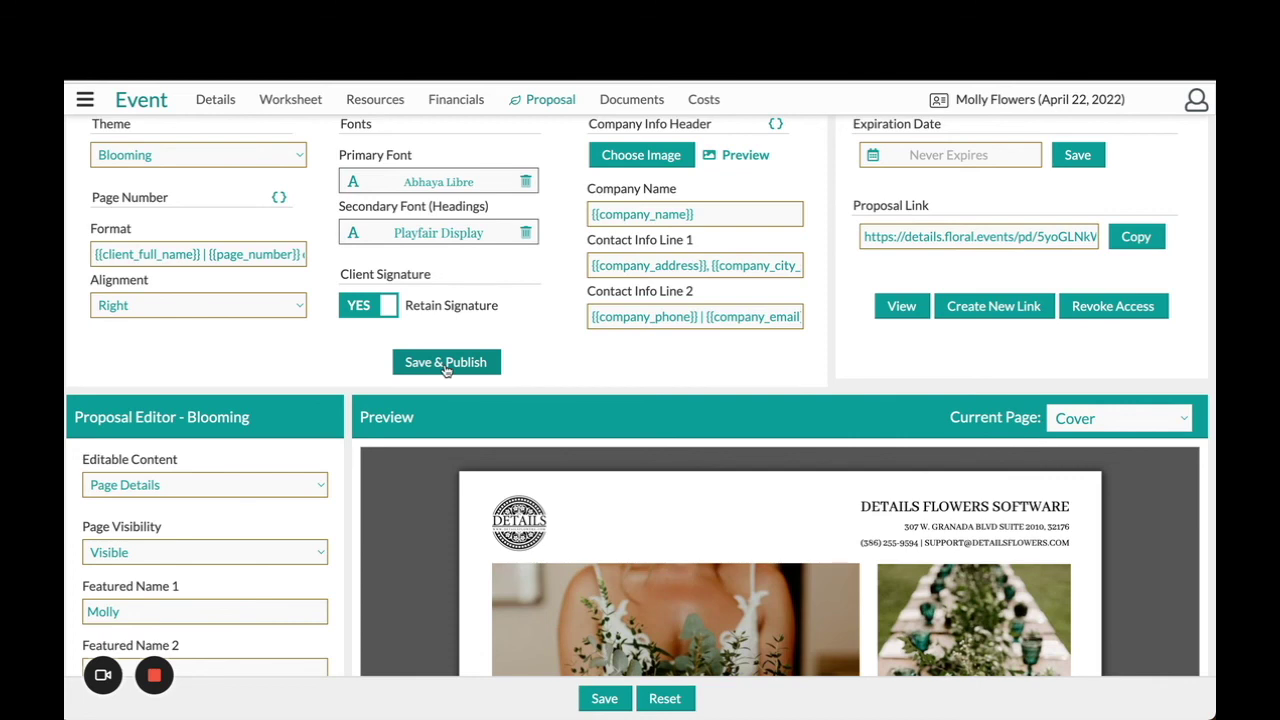
left_click(369, 305)
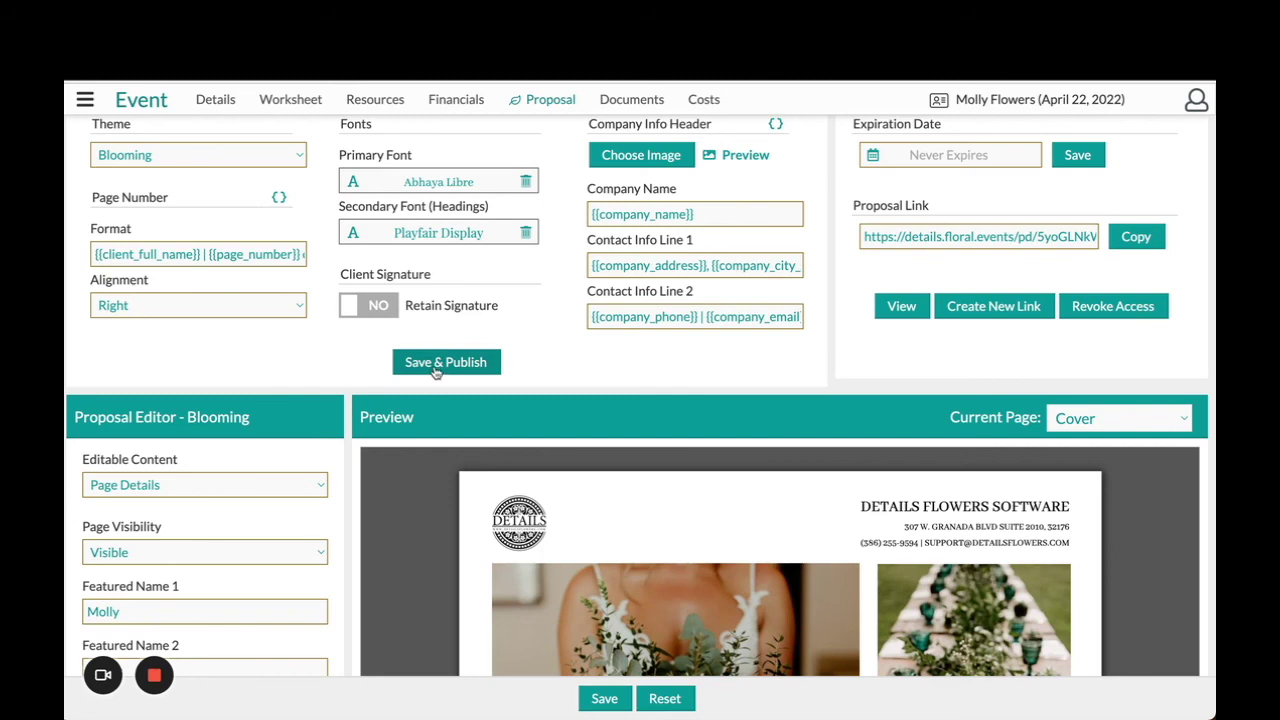
scroll(470, 302, "up", 2)
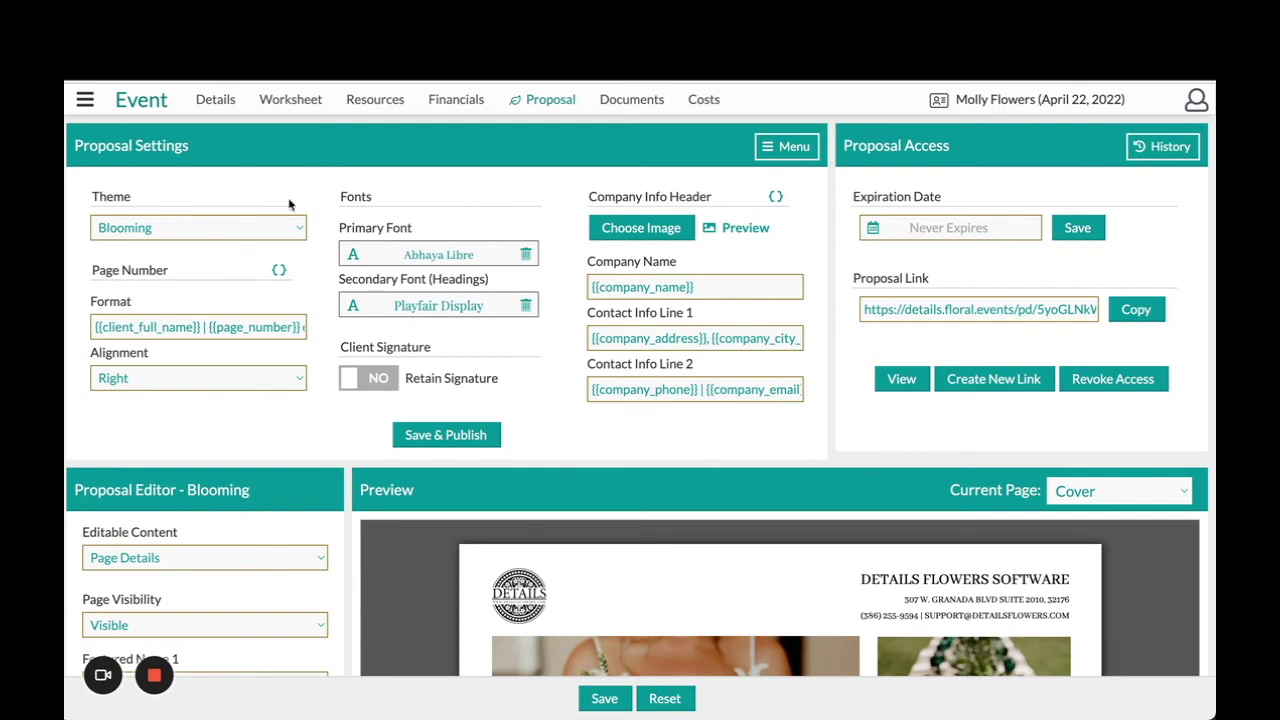
left_click(85, 101)
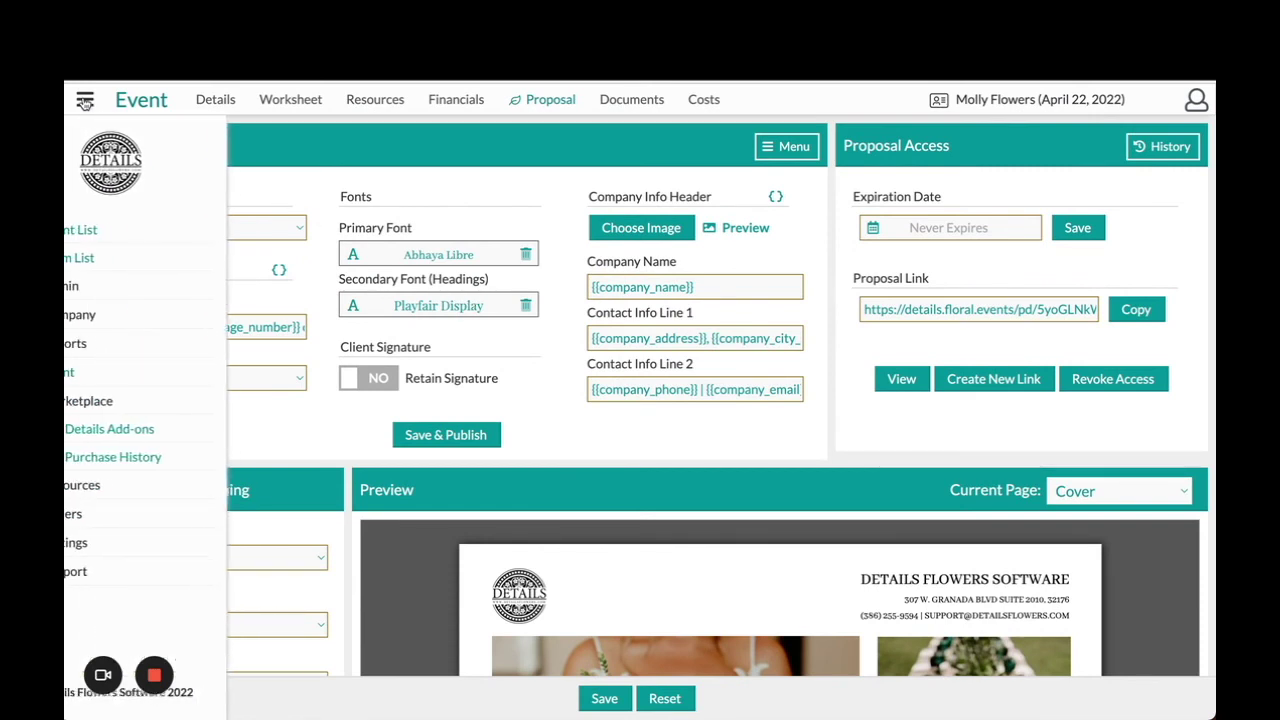
left_click(130, 571)
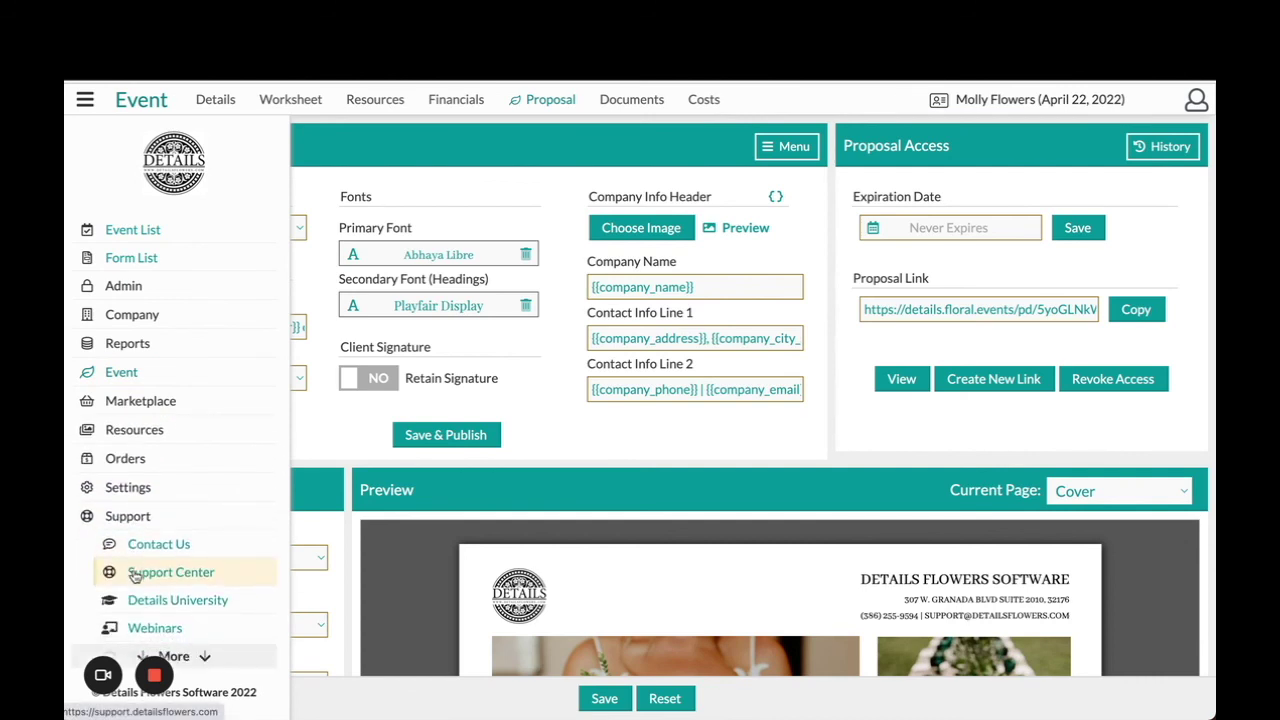
left_click(346, 432)
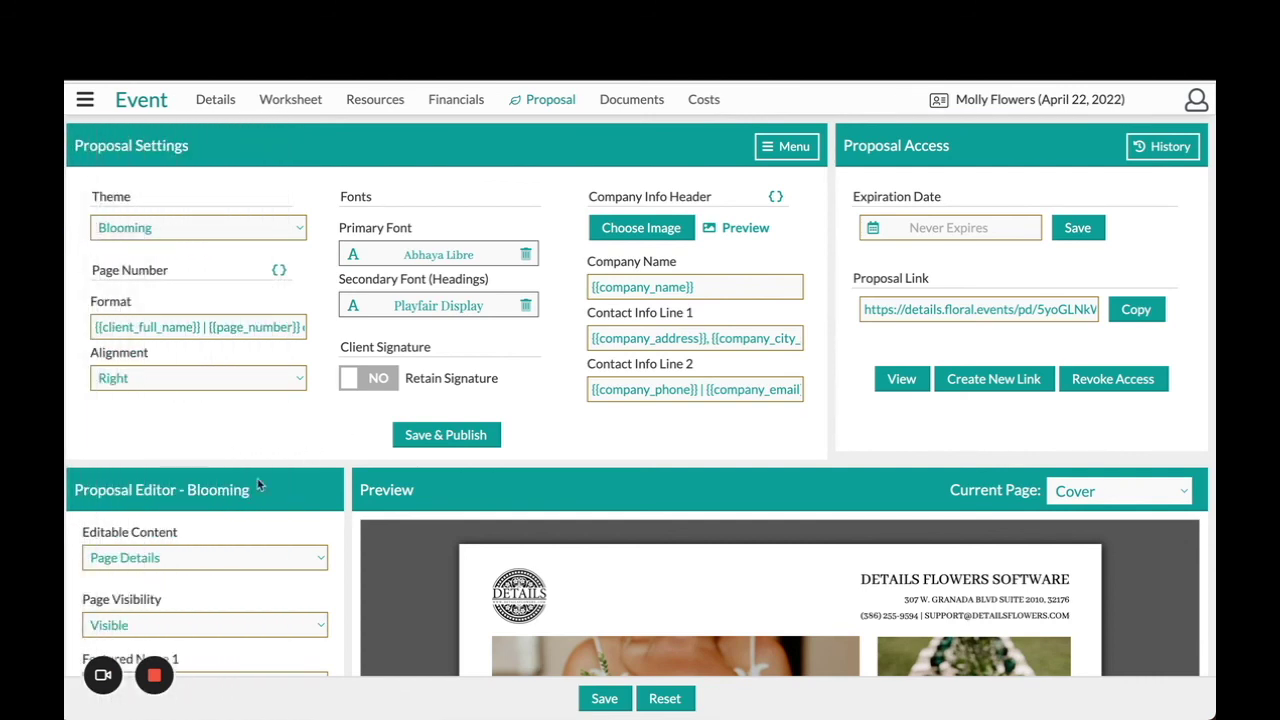